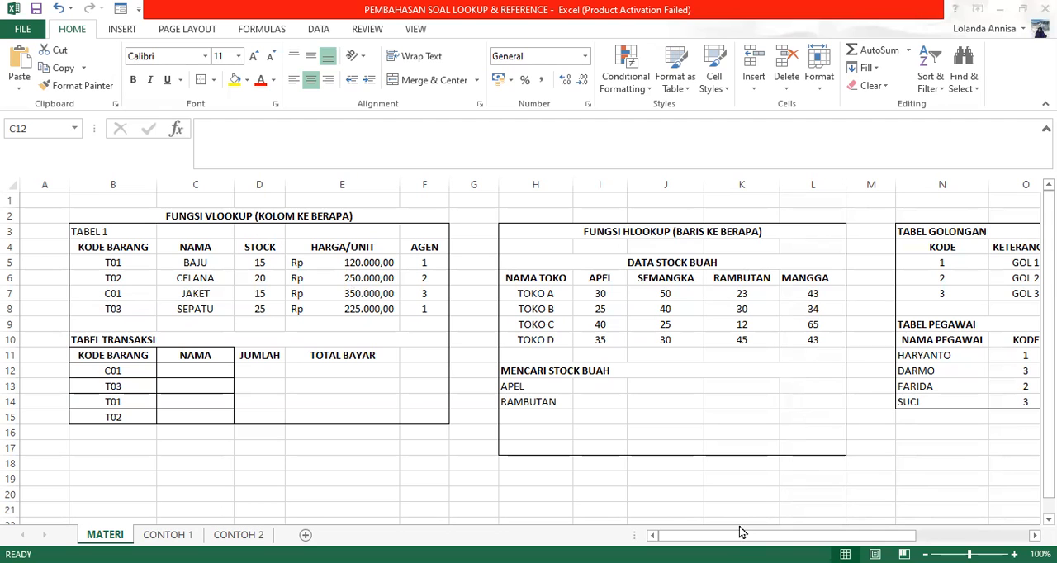
left_click(776, 535)
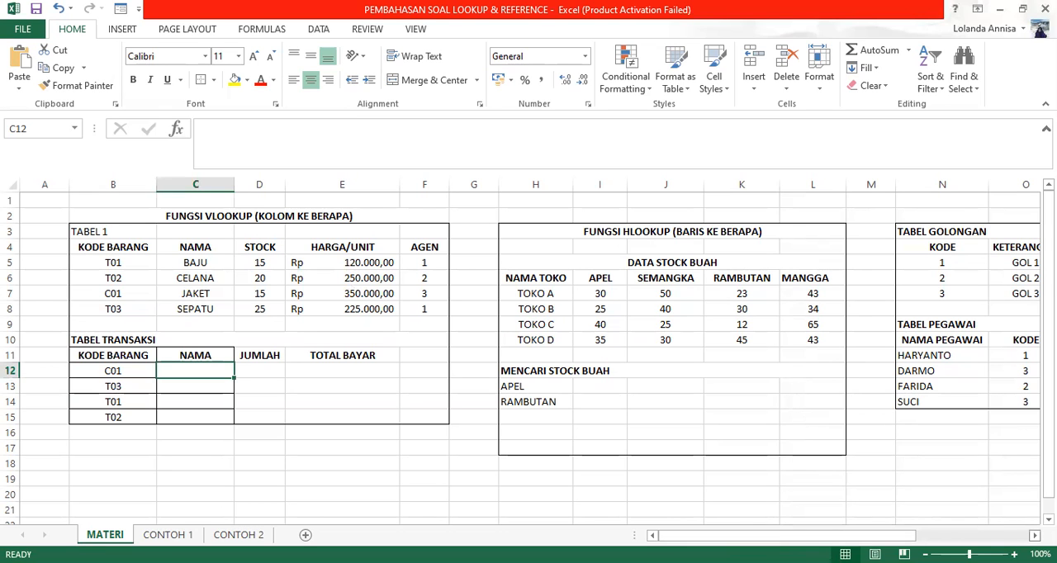
scroll(530, 359, "right", 6)
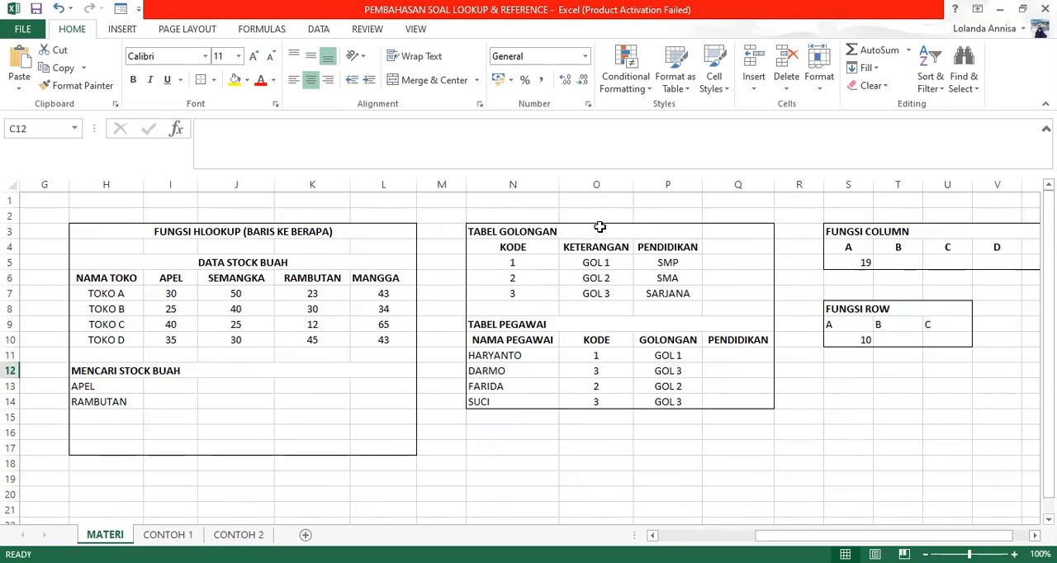
left_click_drag(883, 536, 787, 536)
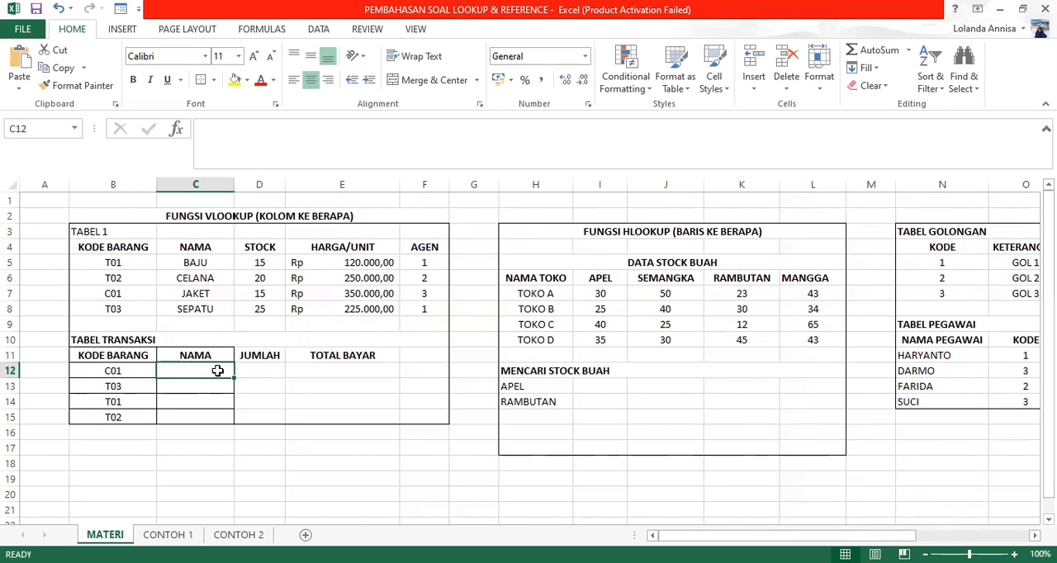
Step: Begin a VLOOKUP formula in C12 under NAMA in TABEL TRANSAKSI, with item code cell B12 as the lookup value
type("=")
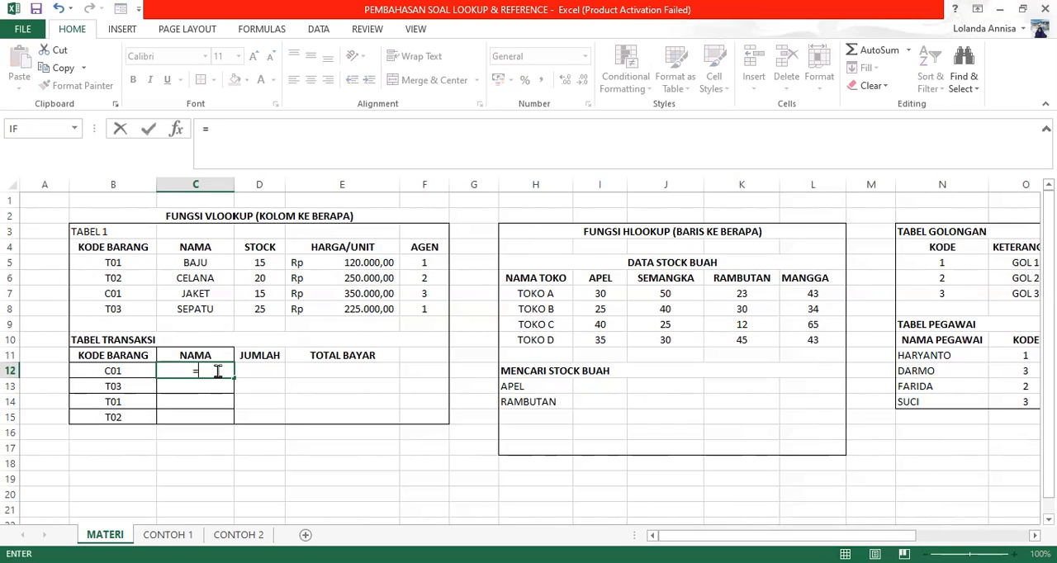
type("V")
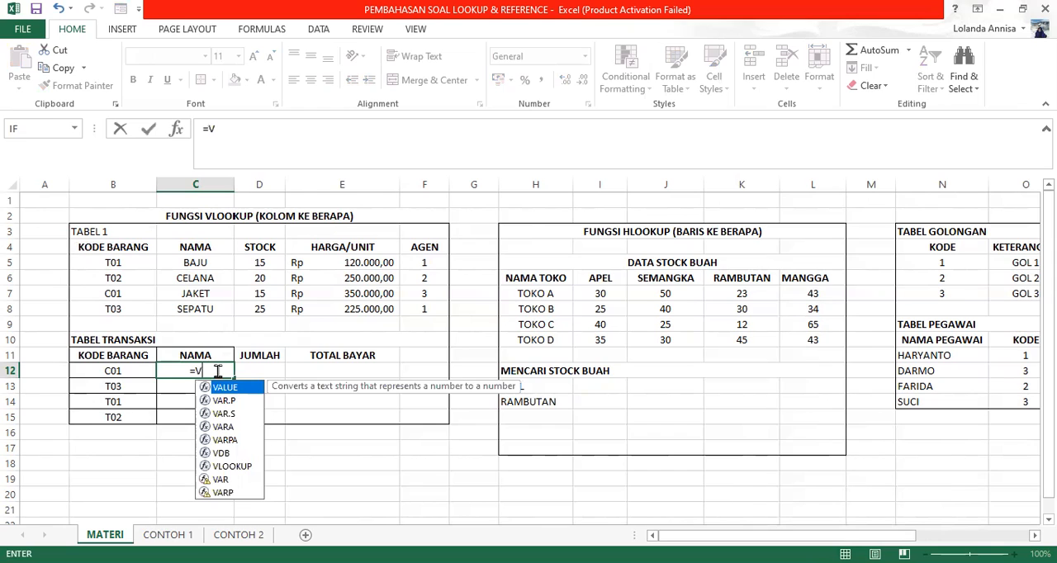
type("LOL")
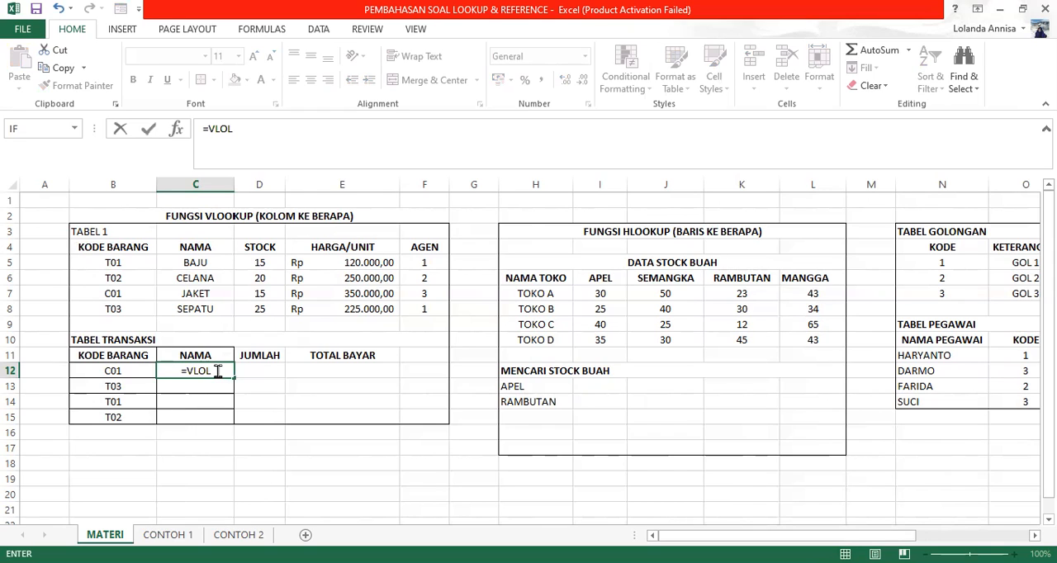
key("BackSpace")
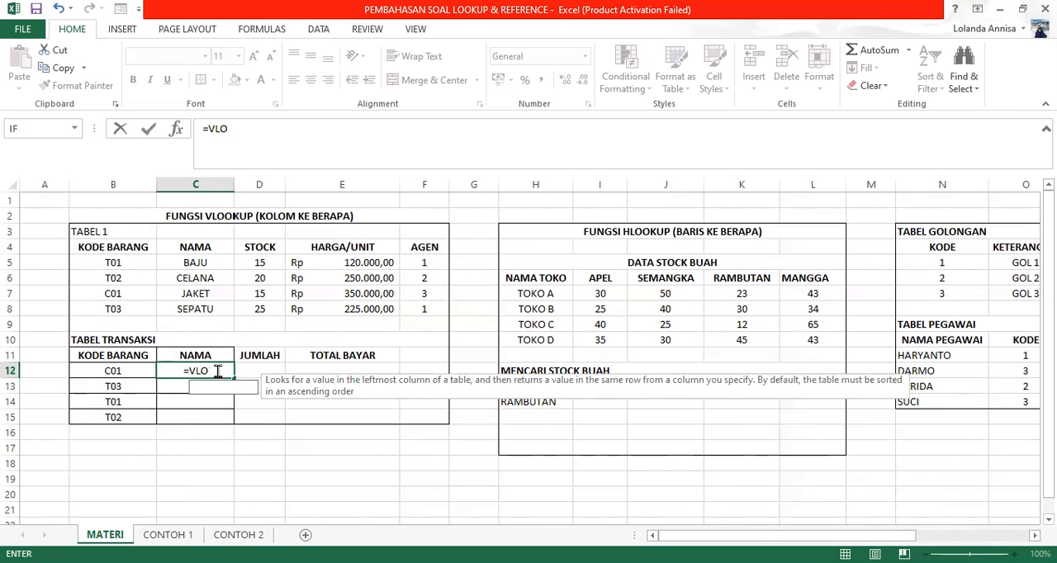
type("OKUP")
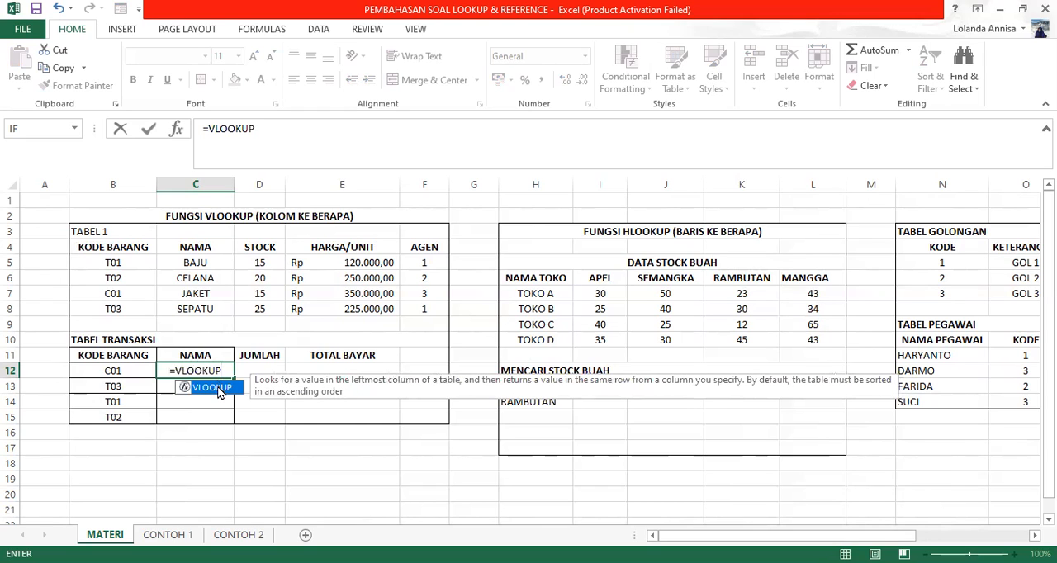
type("(")
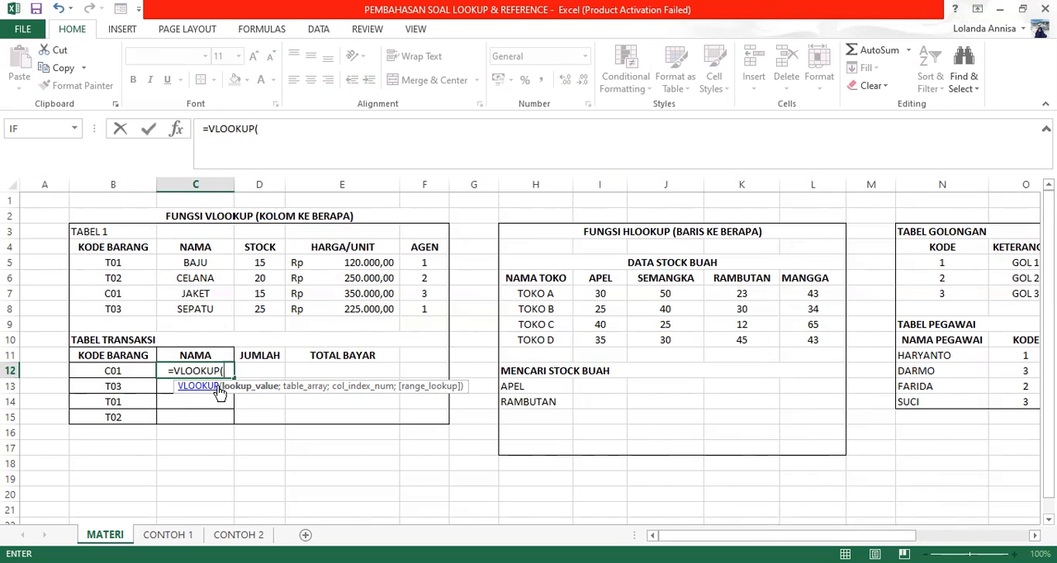
left_click(122, 374)
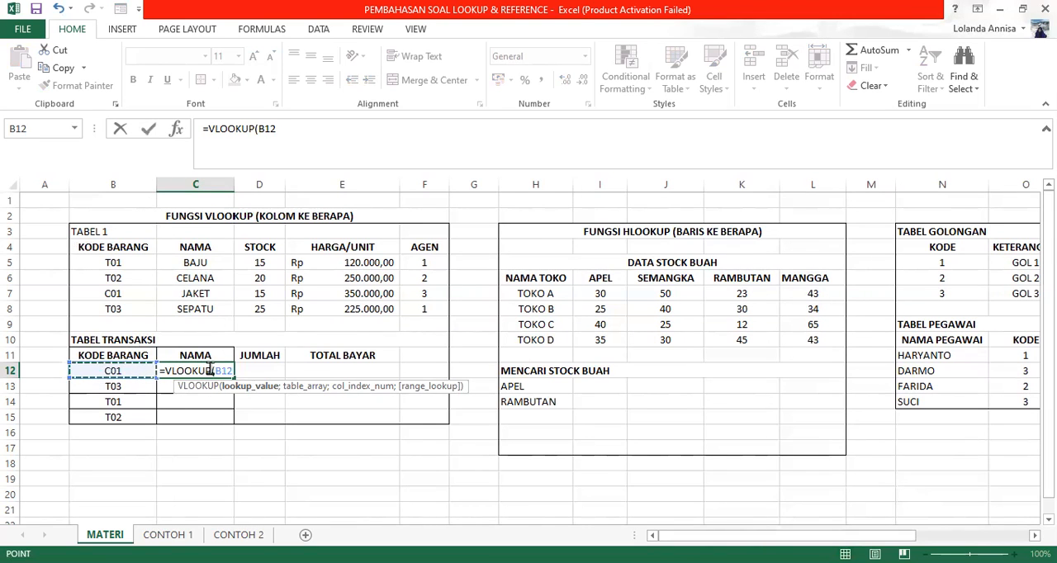
type(";")
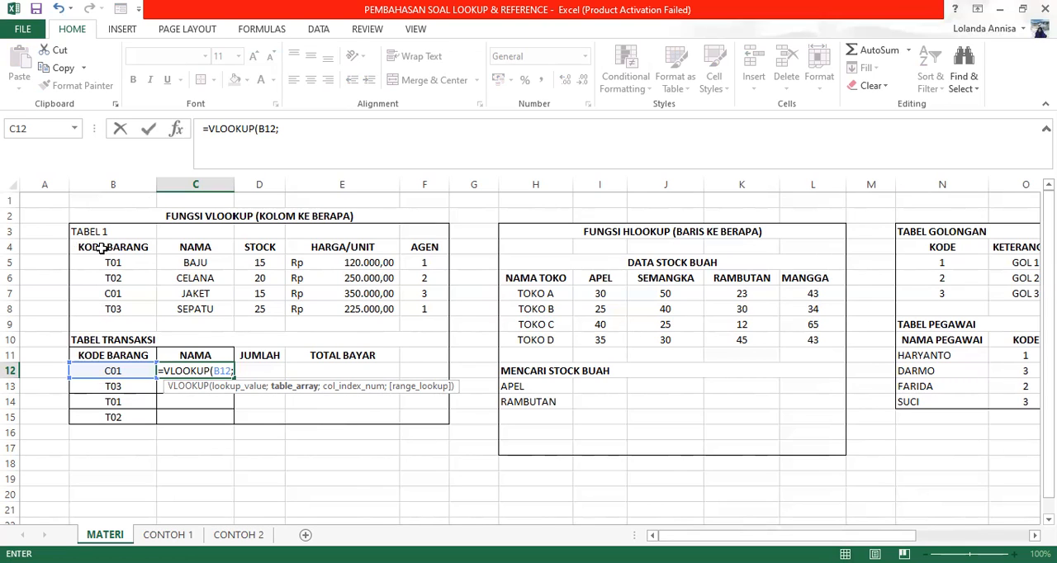
Step: Complete the C12 VLOOKUP formula with table array B4:F8, column index 2 and FALSE for exact match
left_click_drag(101, 249, 213, 250)
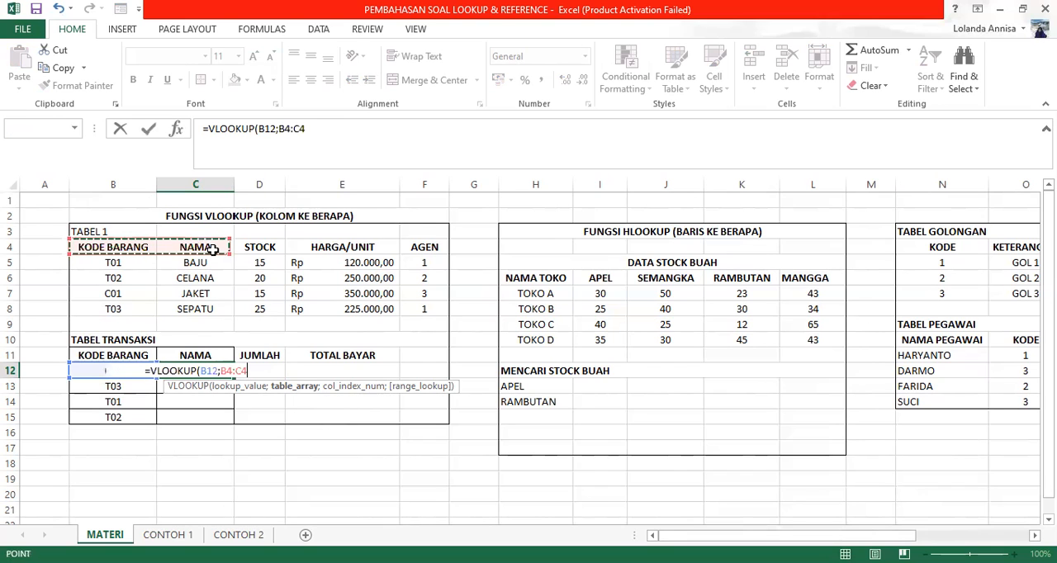
left_click_drag(213, 250, 428, 307)
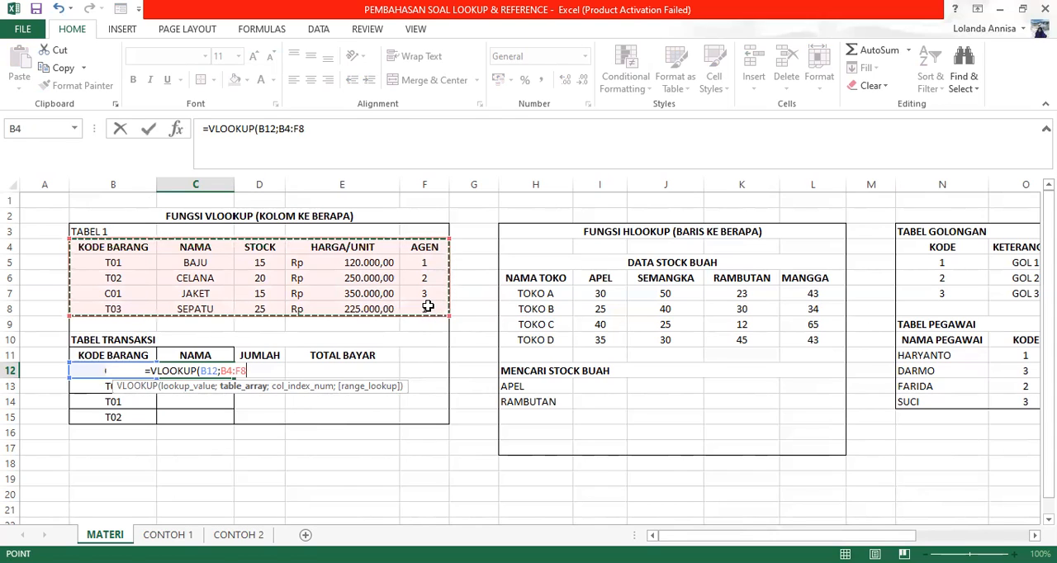
type(";")
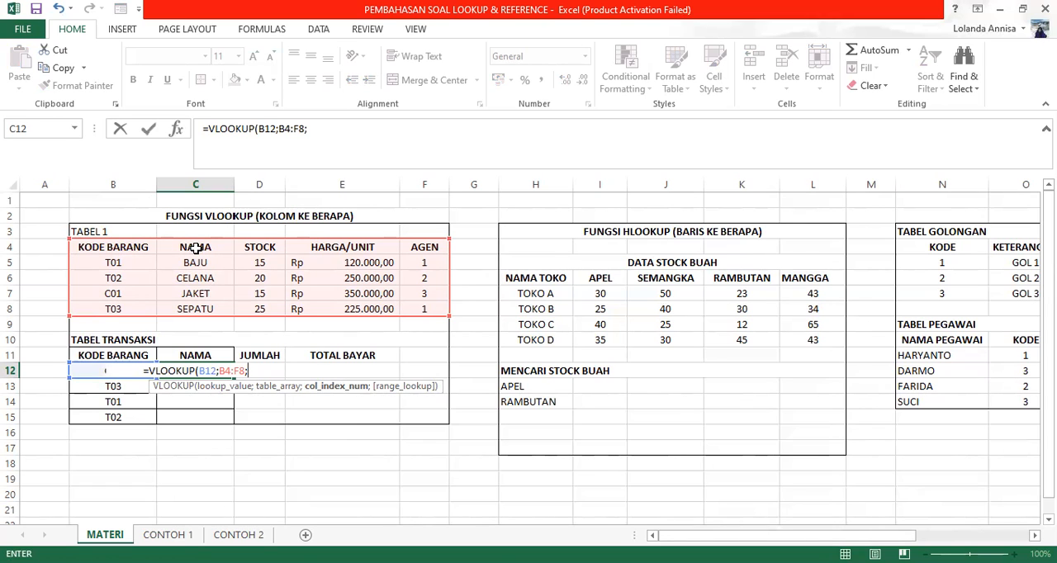
type("2")
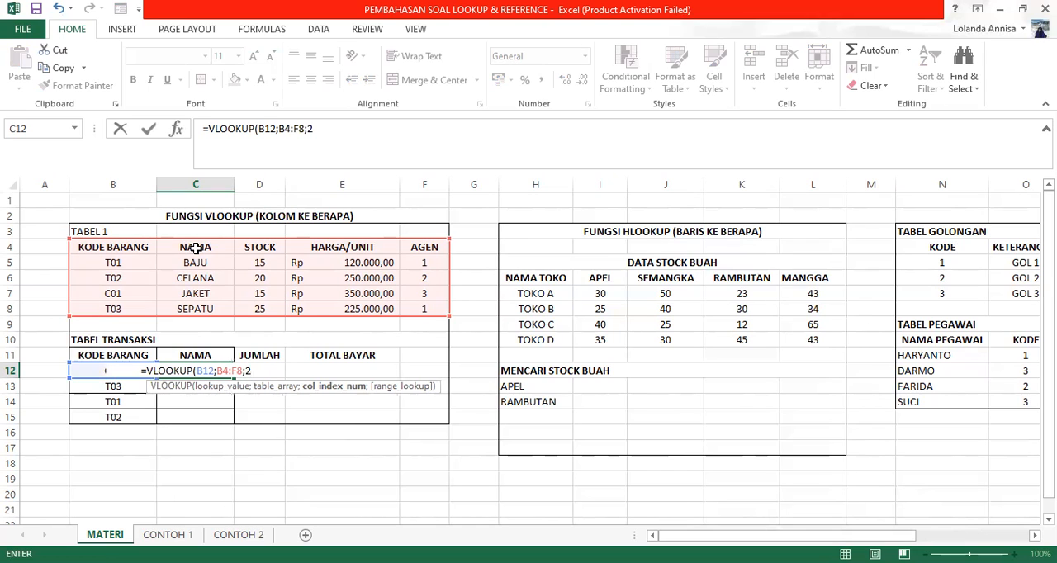
type(";")
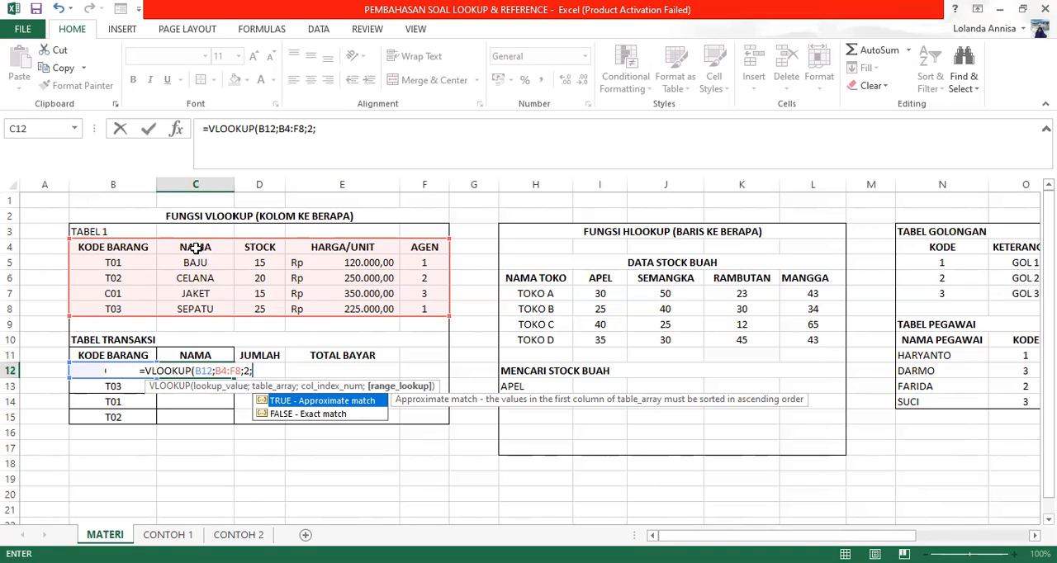
type("FALSE")
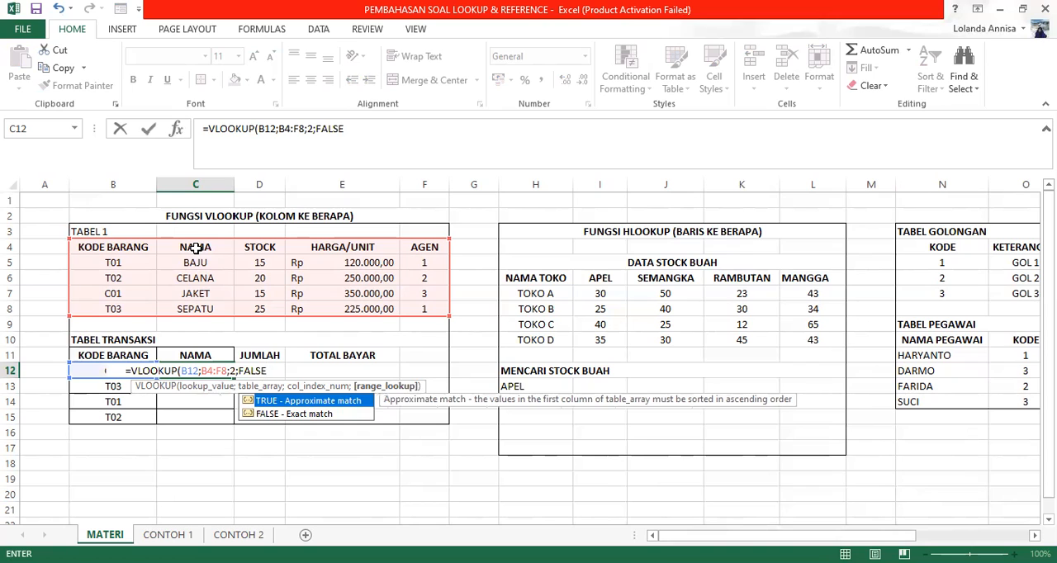
type(")")
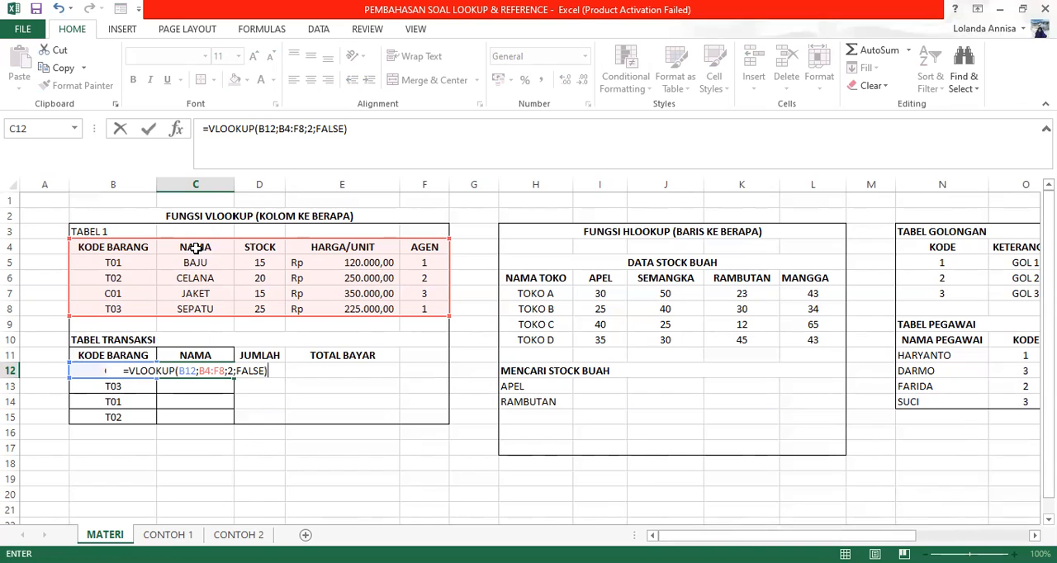
key("Return")
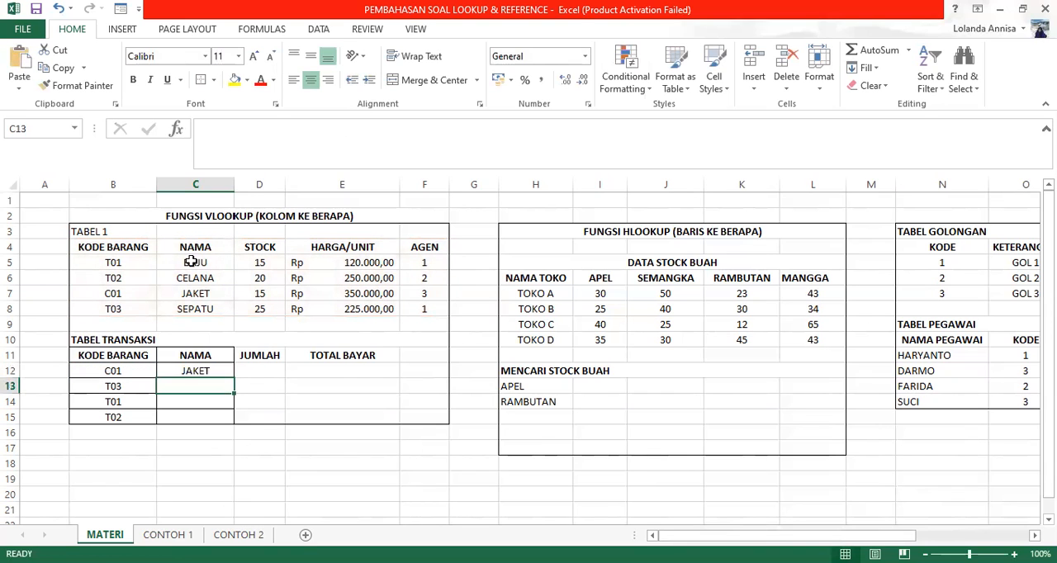
Step: Try filling the C12 VLOOKUP formula down to C15, and clear the copied formulas from C13 to C15
left_click(198, 369)
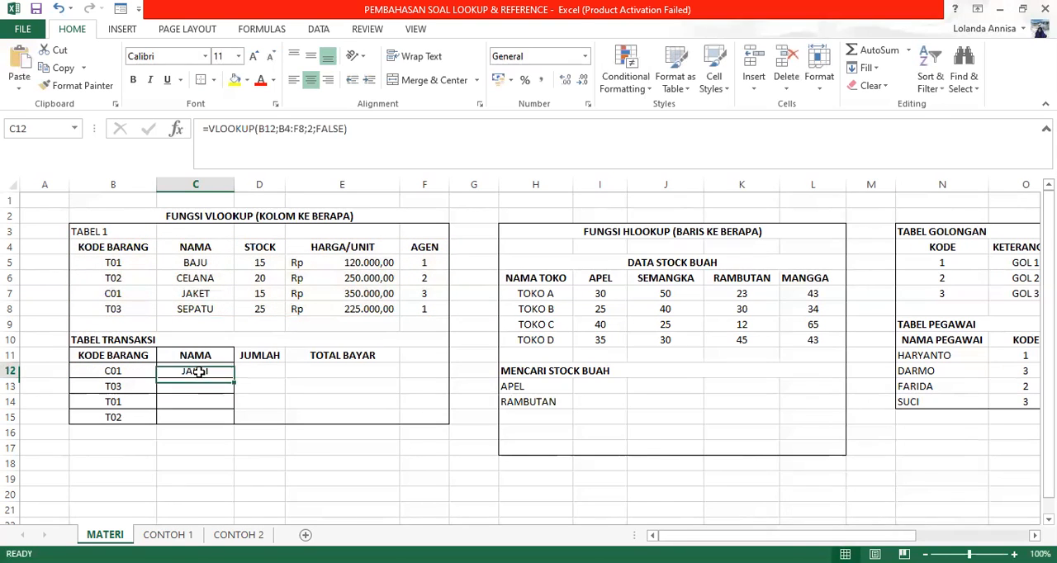
left_click_drag(236, 381, 233, 424)
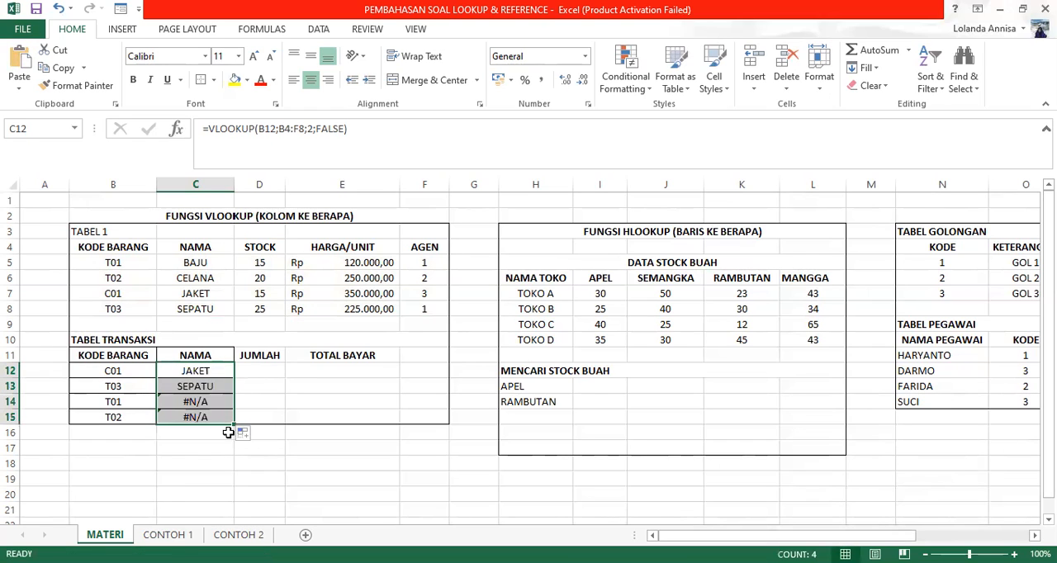
left_click(203, 389)
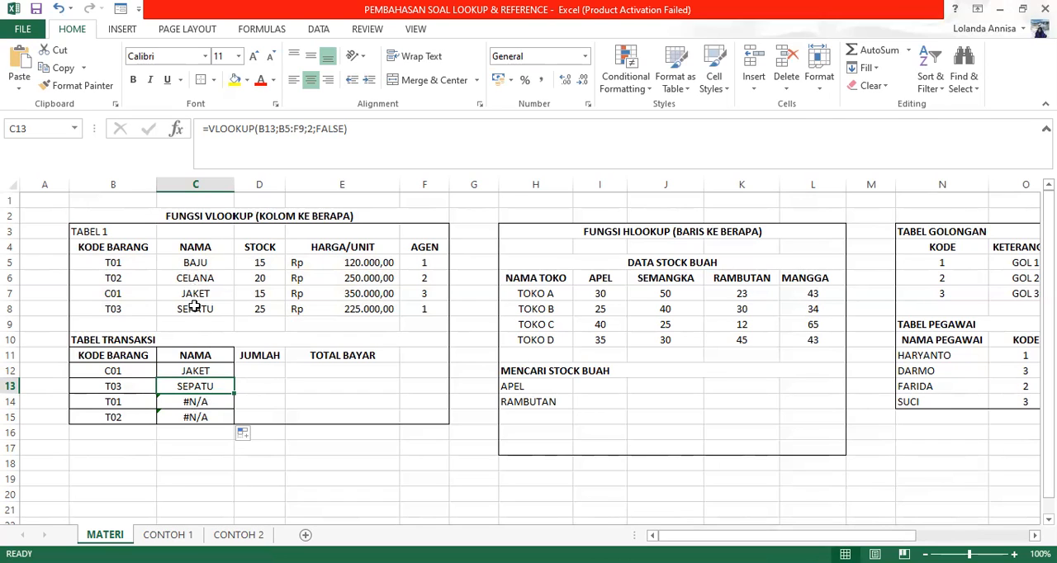
key("Delete")
left_click(199, 403)
key("Delete")
left_click(199, 415)
left_click(202, 430)
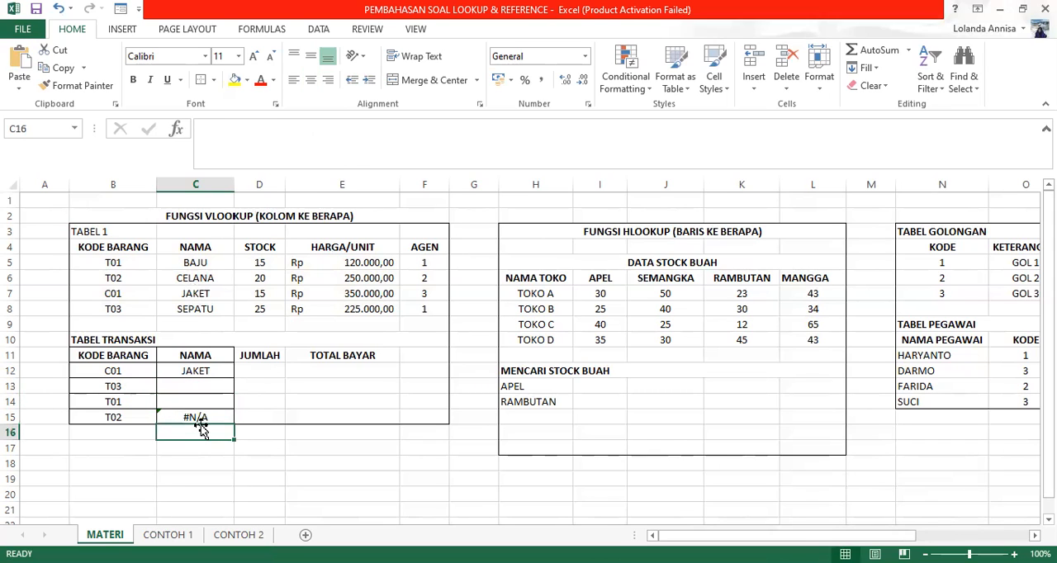
key("Up")
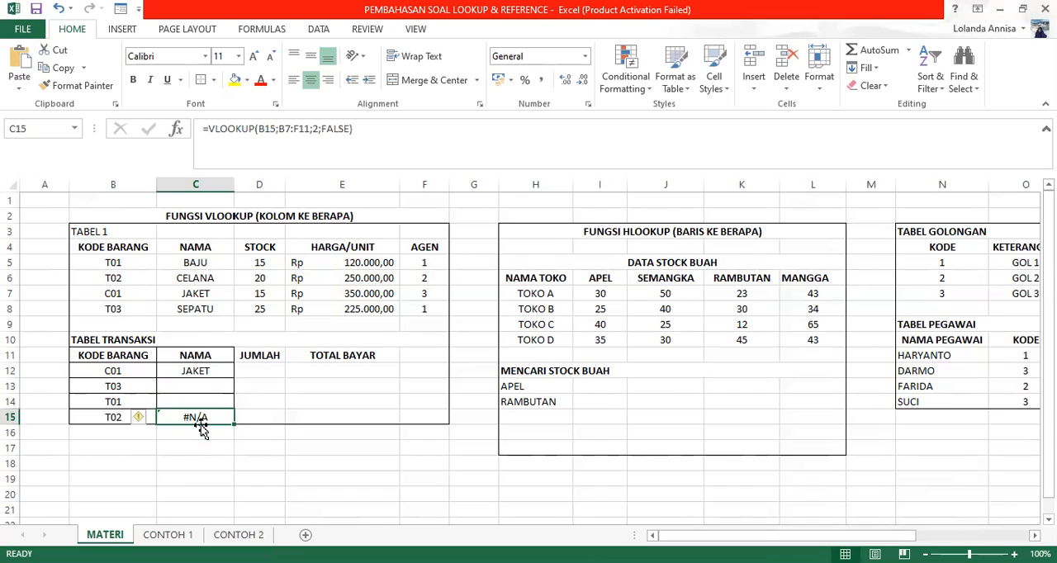
key("Delete")
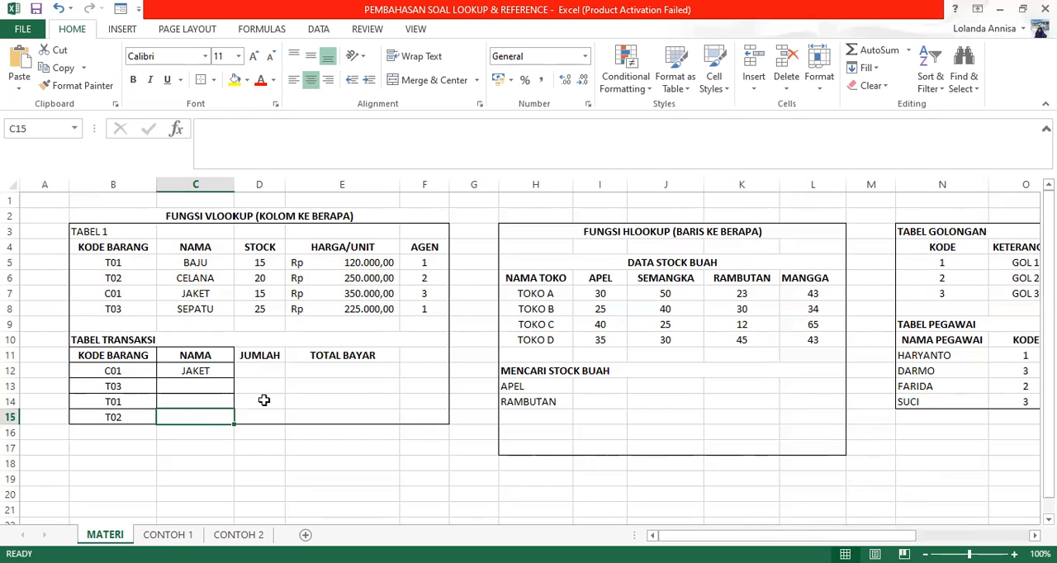
Step: Enter a VLOOKUP formula in C13 with lookup value B13, table array B4:F8 and column index 2
left_click(206, 390)
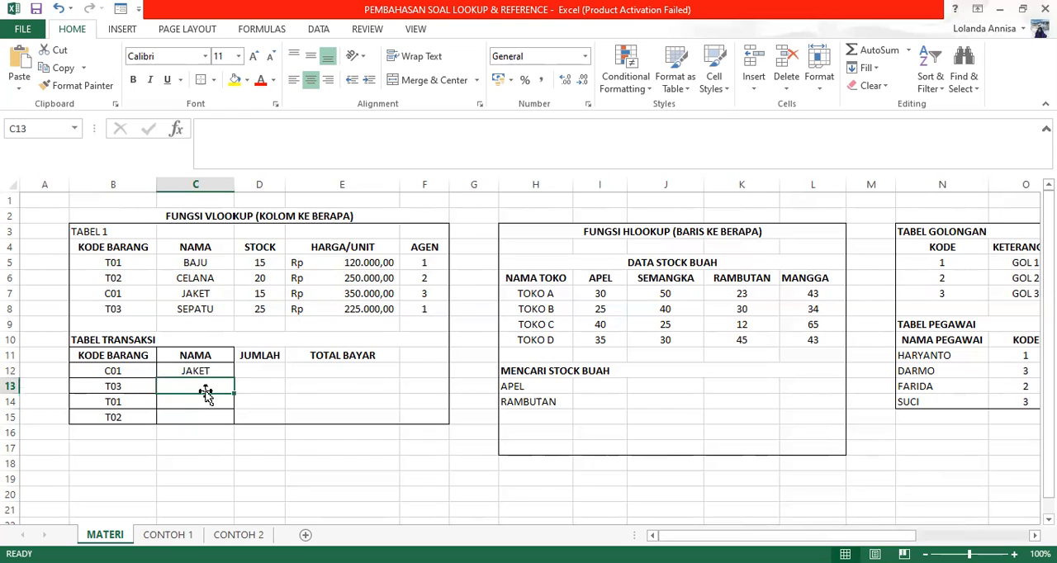
type("=V")
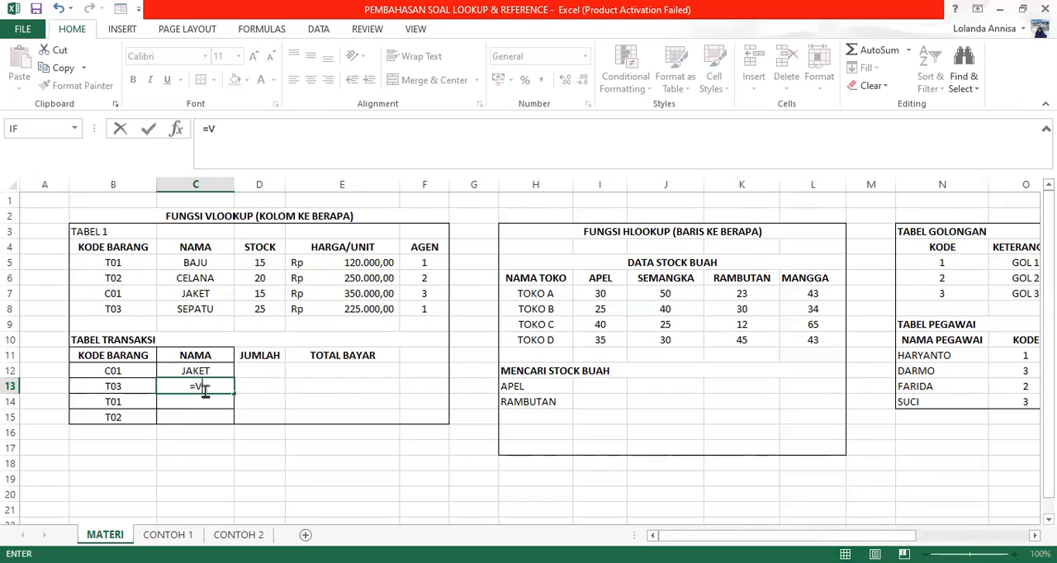
type("LOOK")
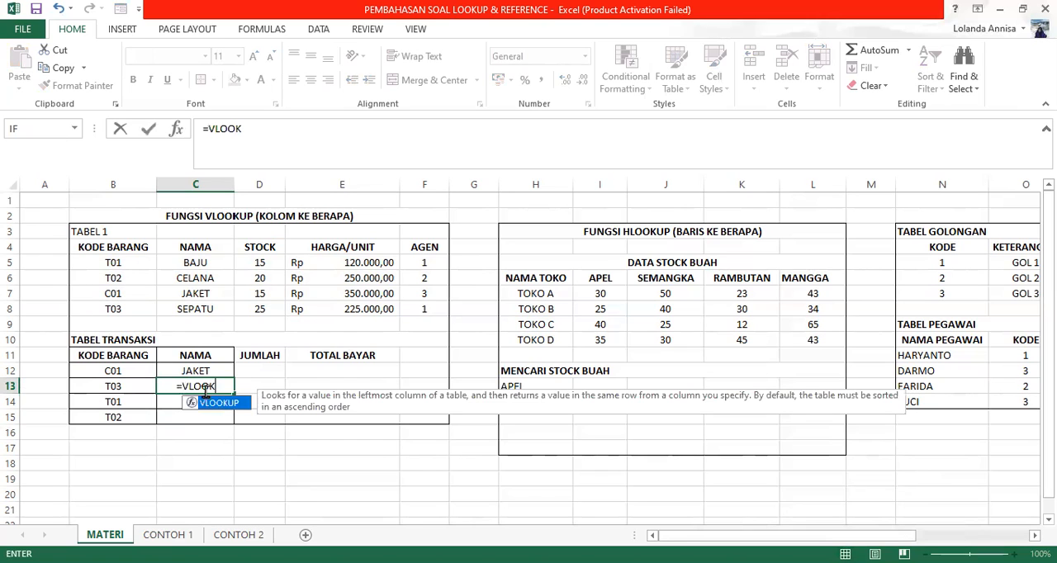
key("Tab")
left_click(117, 386)
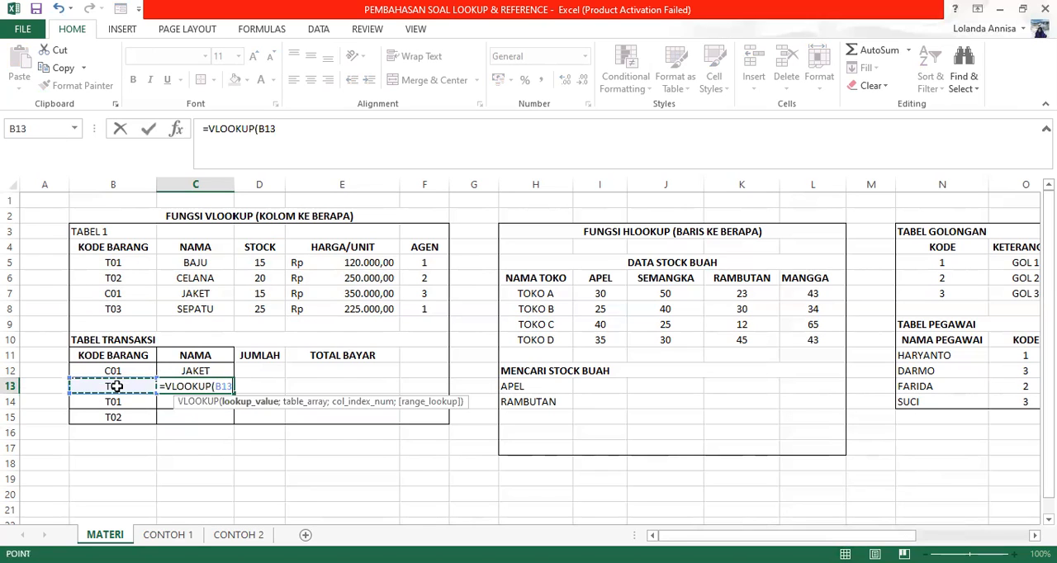
type(";")
left_click(148, 247)
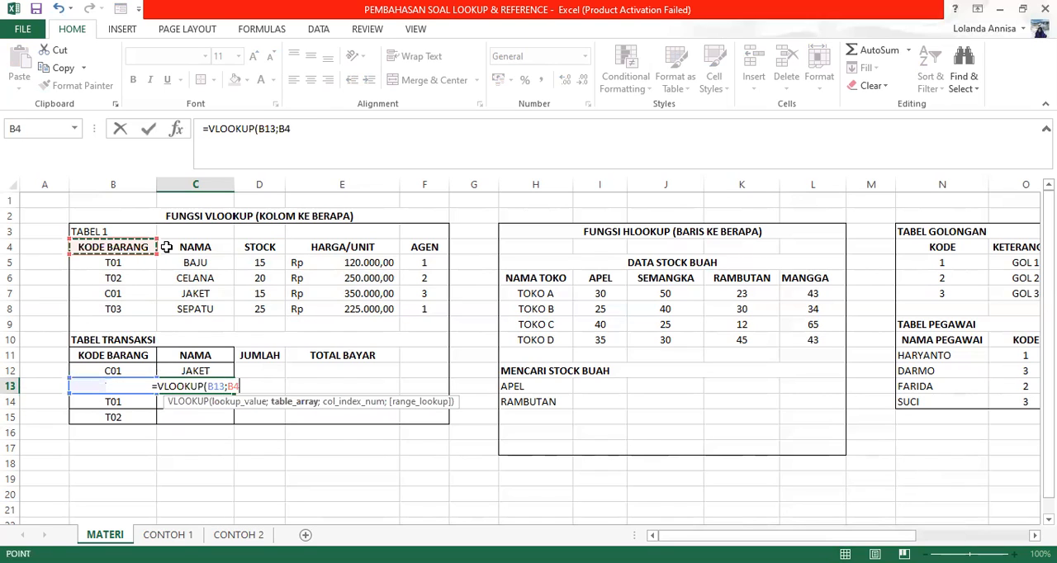
left_click_drag(166, 247, 426, 308)
type(";")
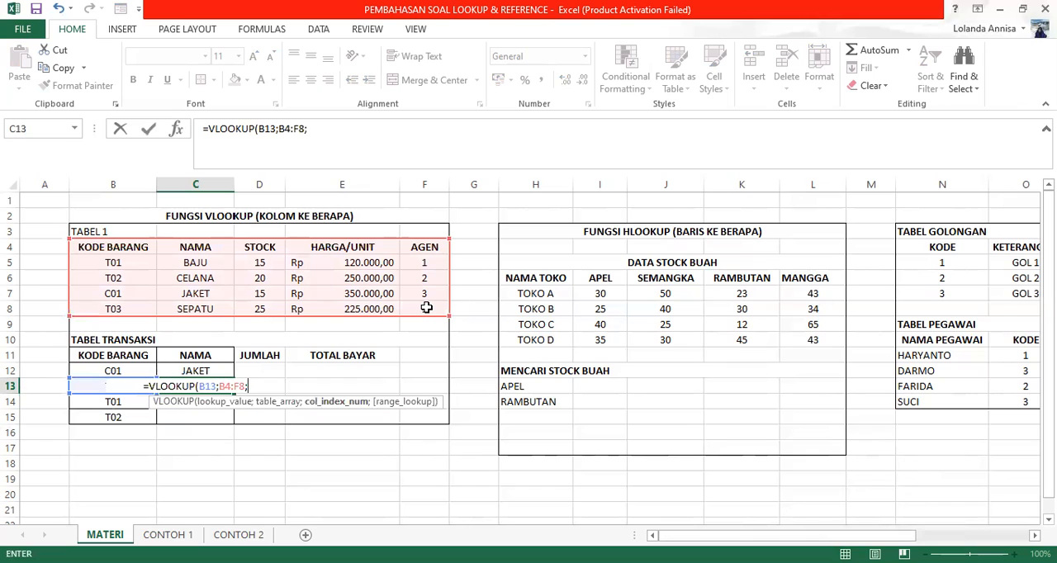
type("2")
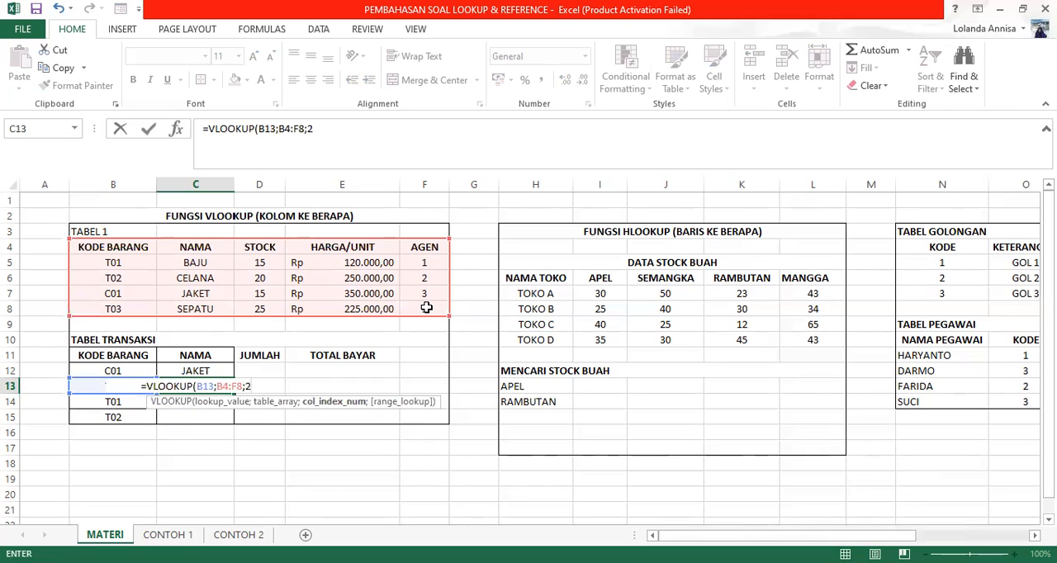
key("Return")
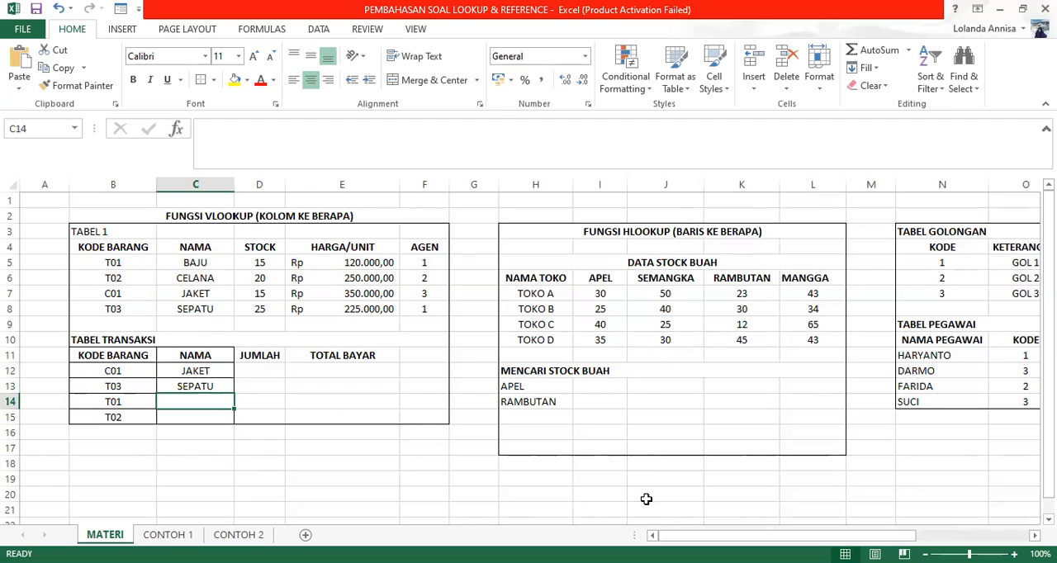
Step: Begin an HLOOKUP formula in I13 beside APEL under MENCARI STOCK BUAH, with H13 as the lookup value
left_click(1034, 535)
left_click(1035, 535)
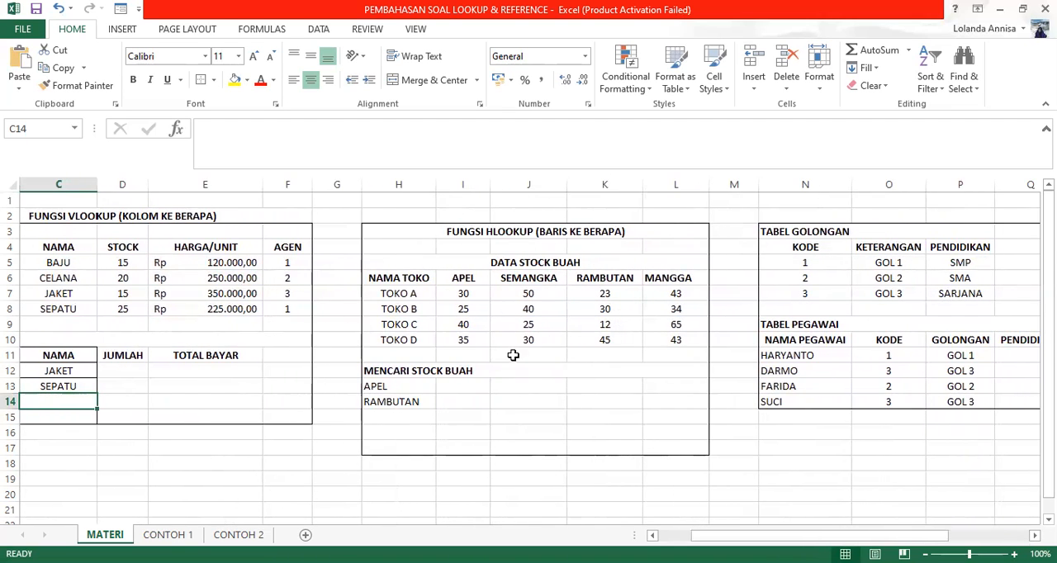
left_click(473, 386)
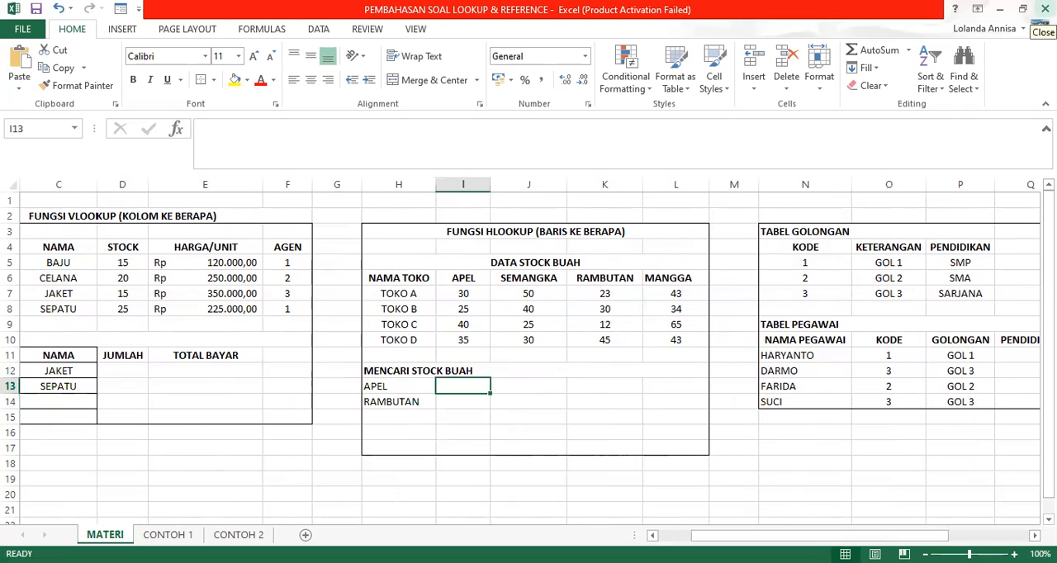
type("=")
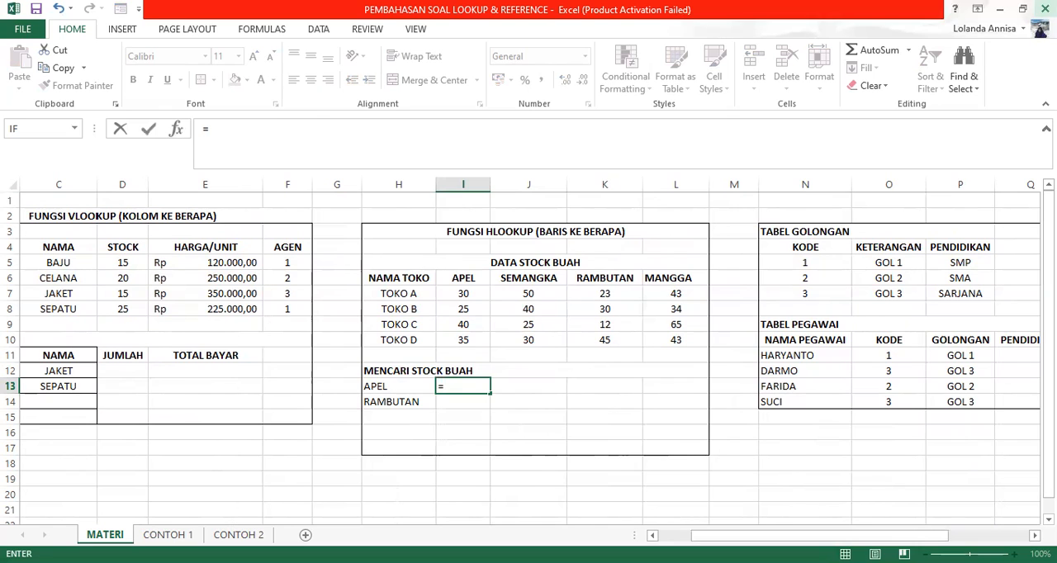
type("HLOOKUP")
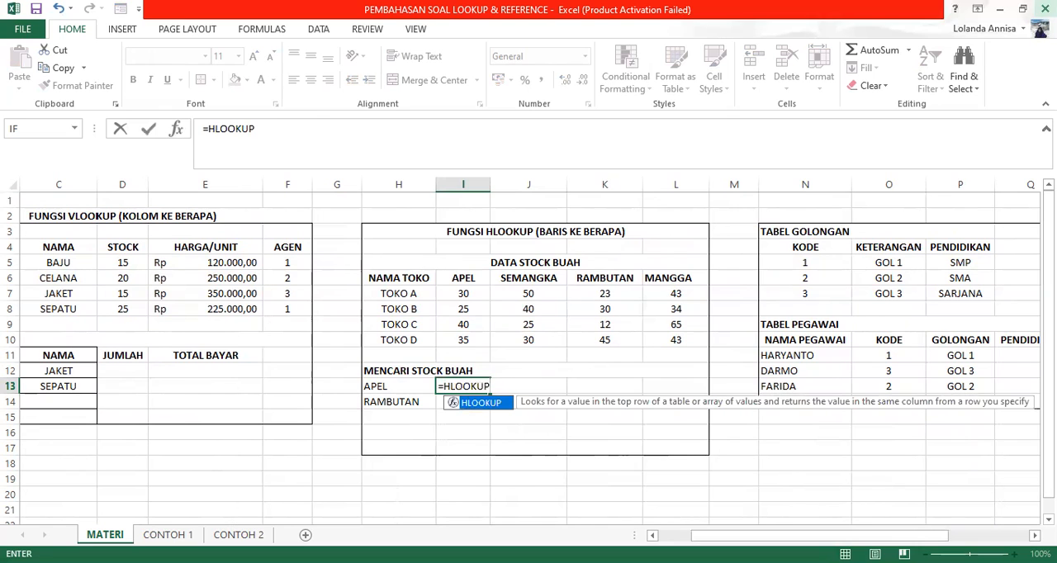
type("(")
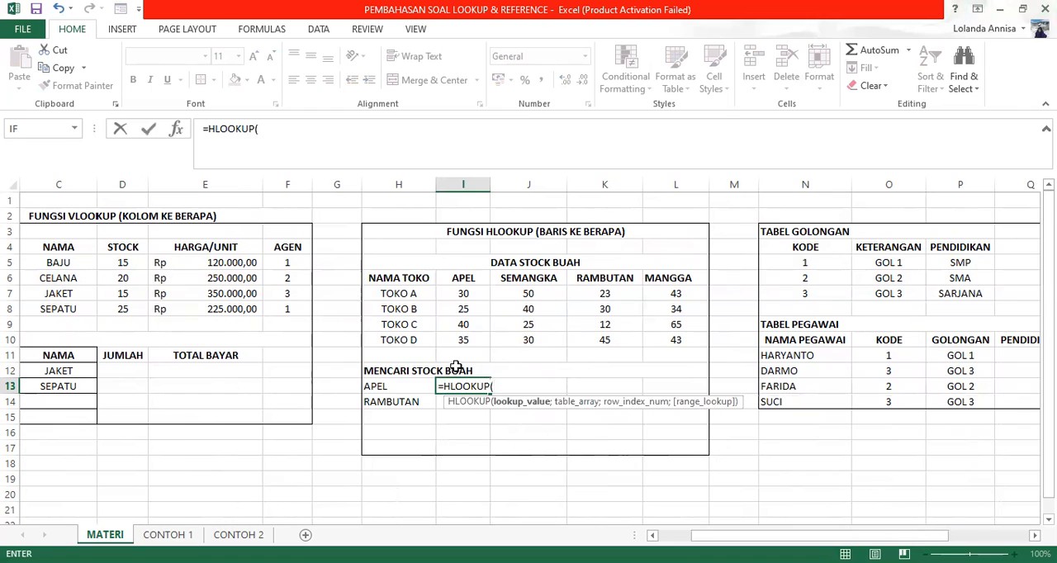
left_click(388, 386)
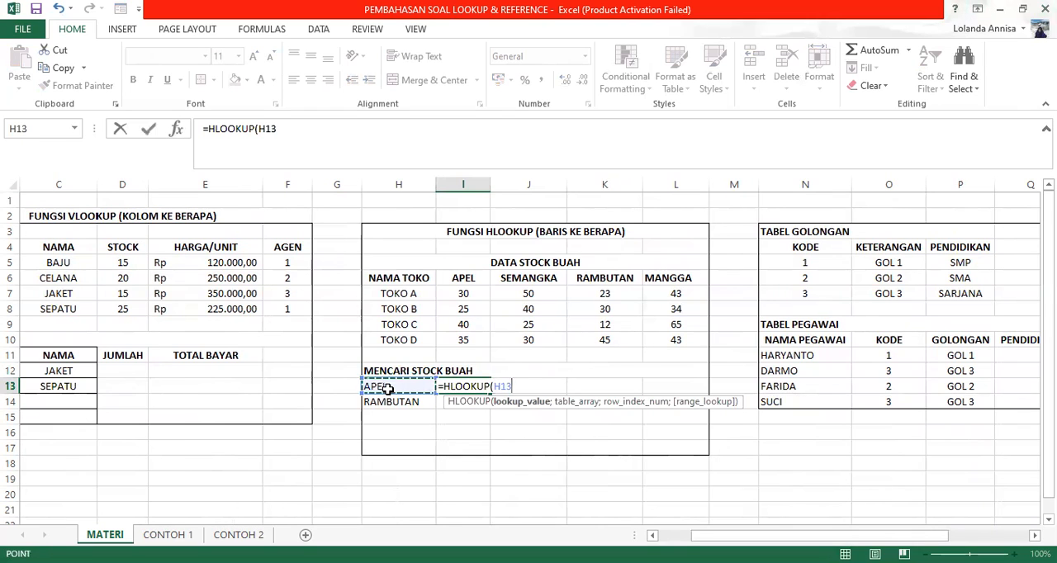
Step: Complete the I13 HLOOKUP formula with table array H6:L10, row index 3 and FALSE for exact match
type(";")
left_click(384, 278)
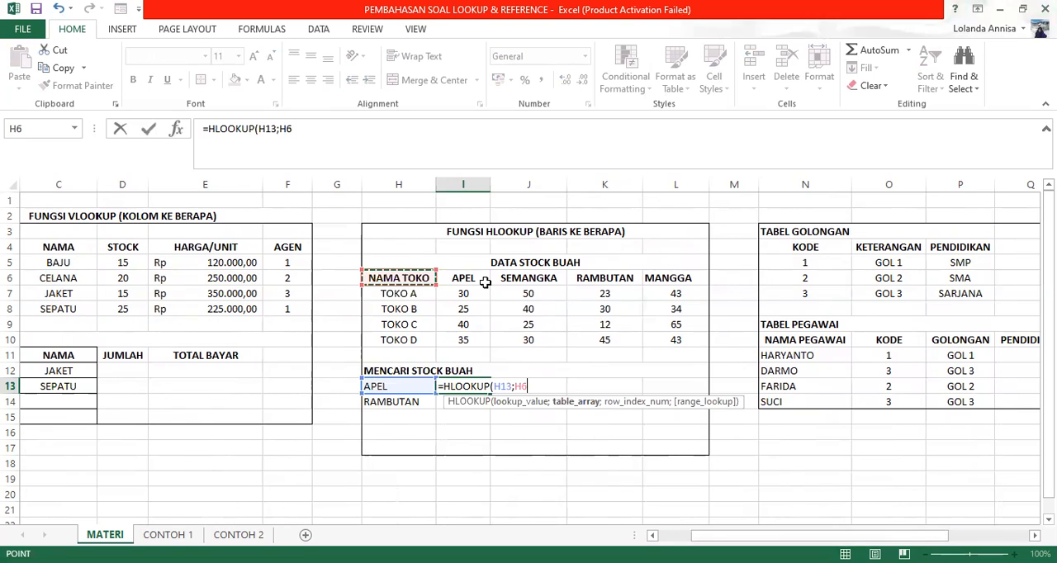
left_click_drag(385, 278, 675, 341)
type(";")
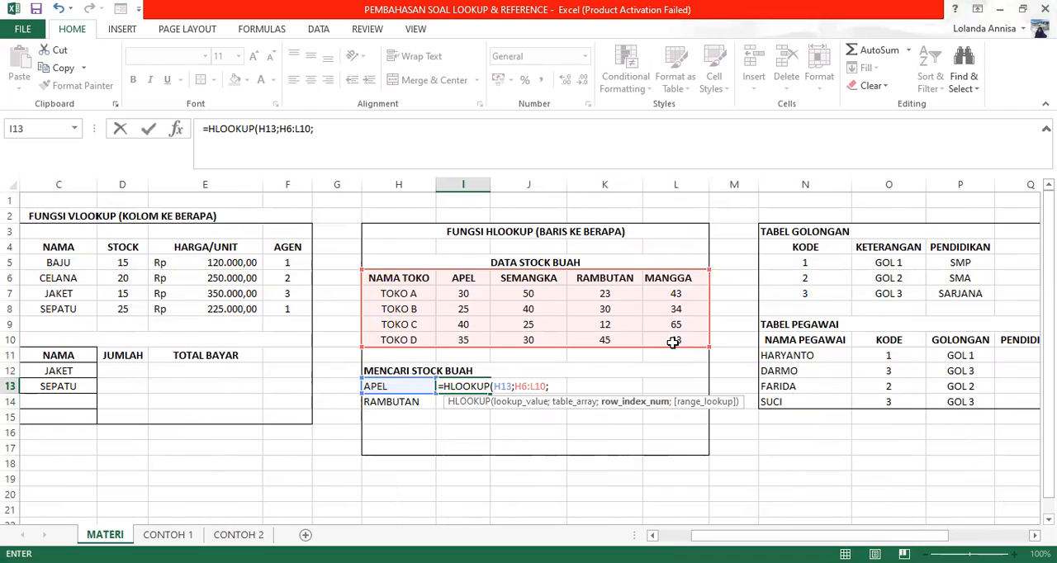
type("3;FALSE)")
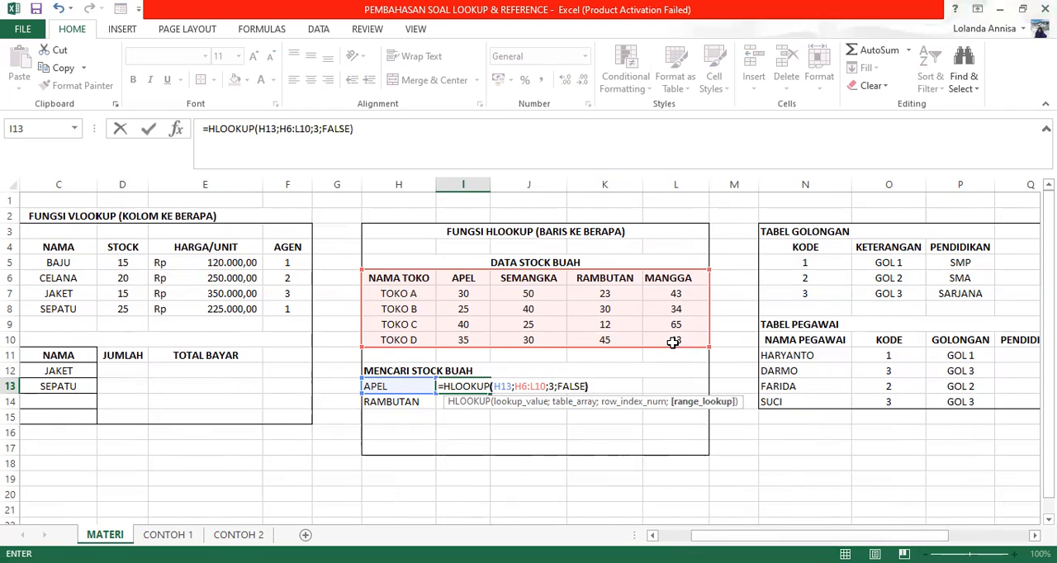
key("Return")
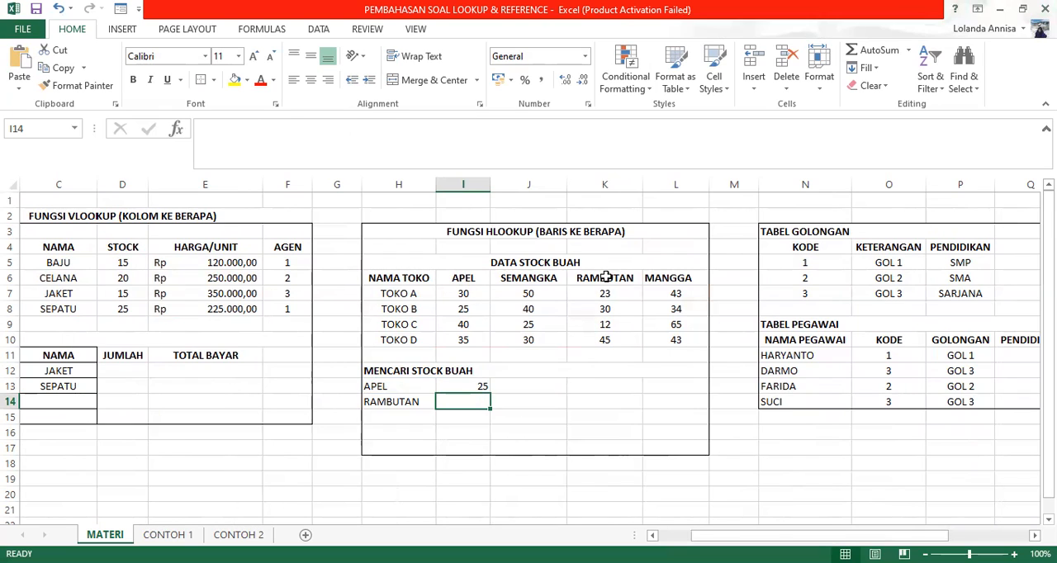
Step: Enter an HLOOKUP formula in I14 for RAMBUTAN with lookup value H14, table array H6:L10 and row index 2
type("=")
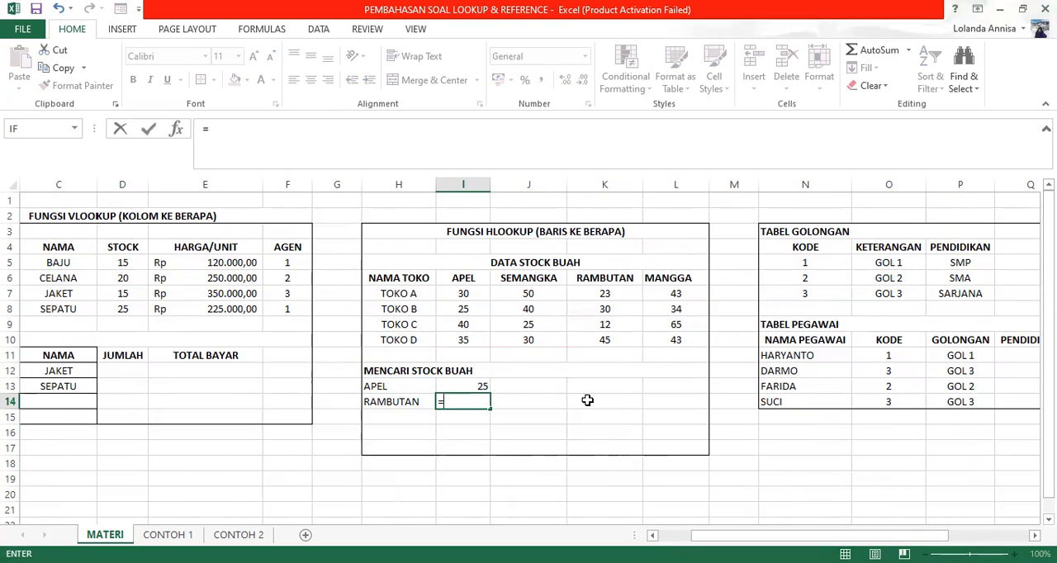
type("HLOO")
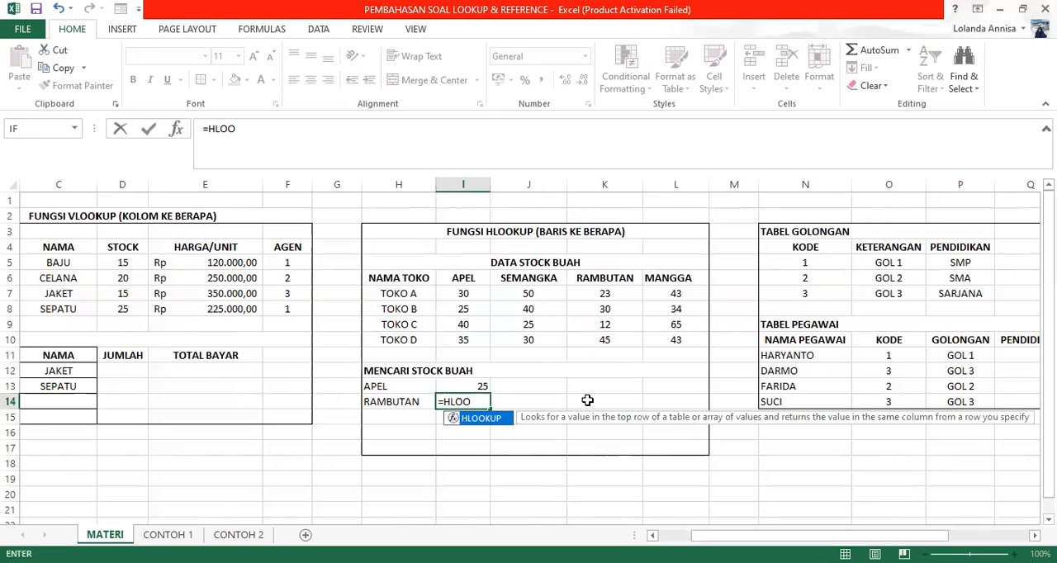
type("KUP(")
left_click(405, 402)
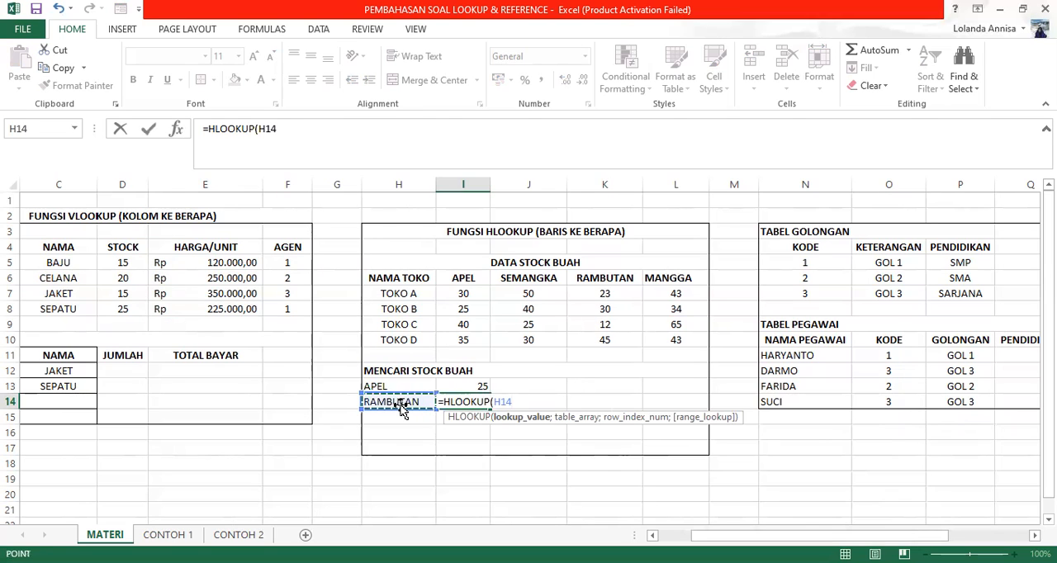
type(";")
left_click(389, 281)
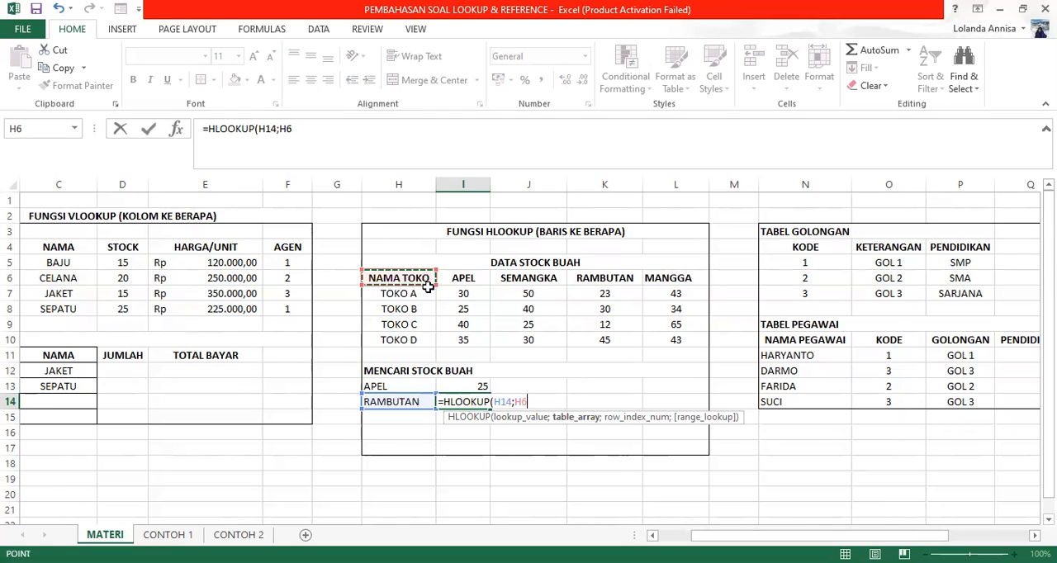
left_click_drag(427, 285, 677, 347)
type(";2")
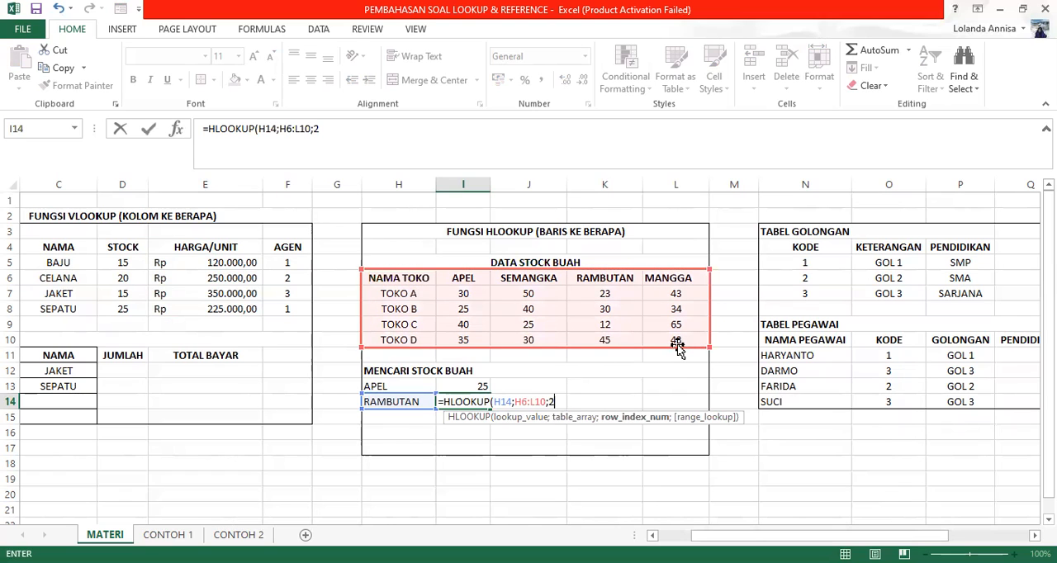
type(")")
key("Return")
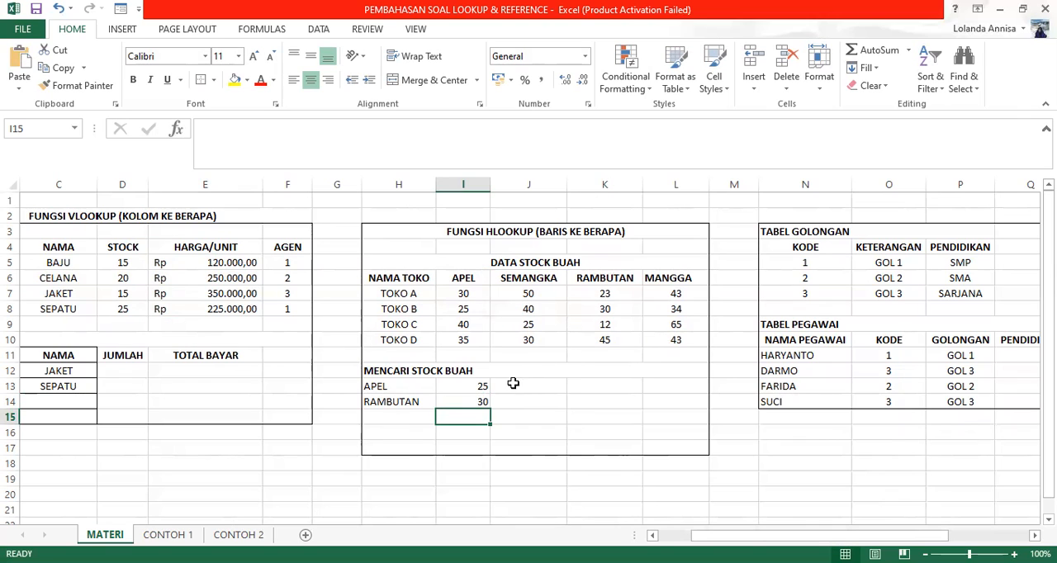
Step: Clear the APEL formula in I13 and begin a new HLOOKUP there with H13 as the lookup value
left_click(470, 389)
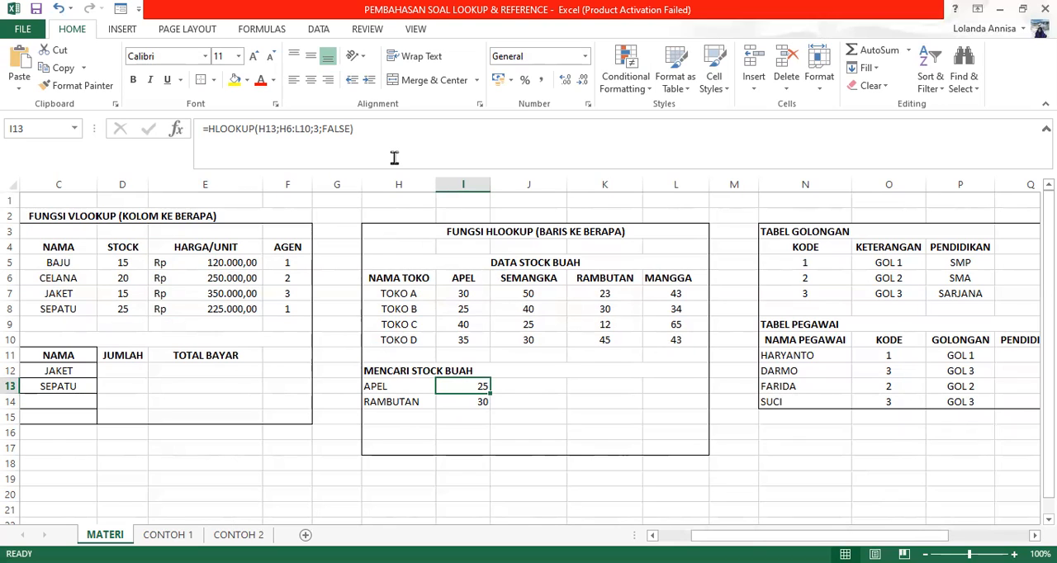
left_click(394, 158)
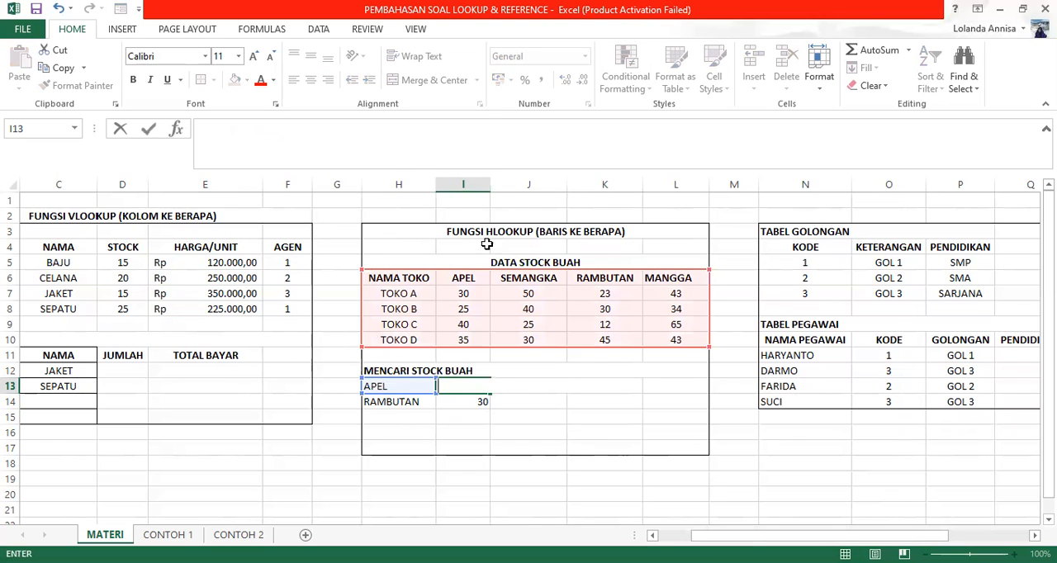
type("=")
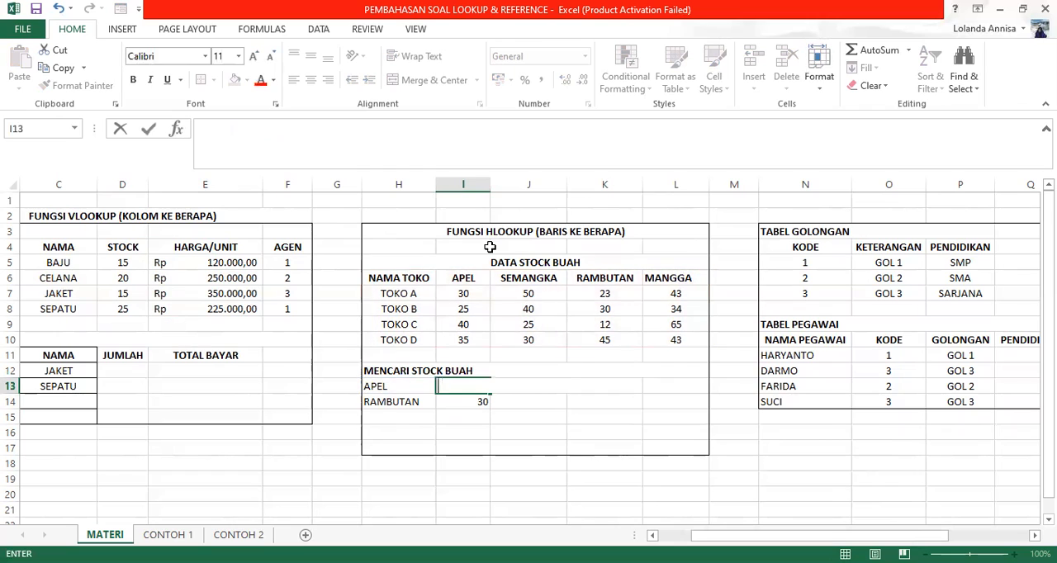
type("HO")
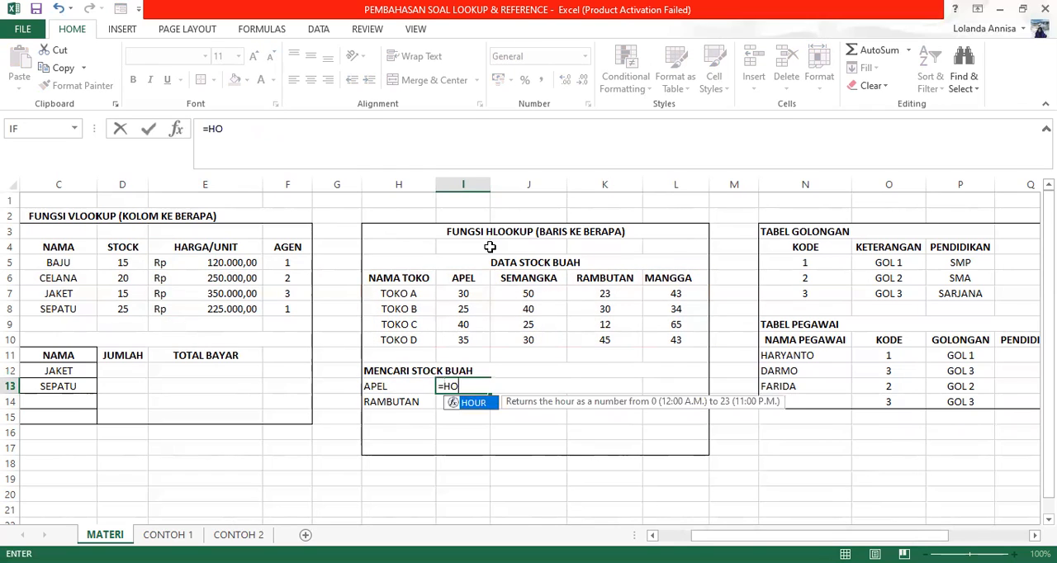
key("BackSpace")
type("LOOKUP(")
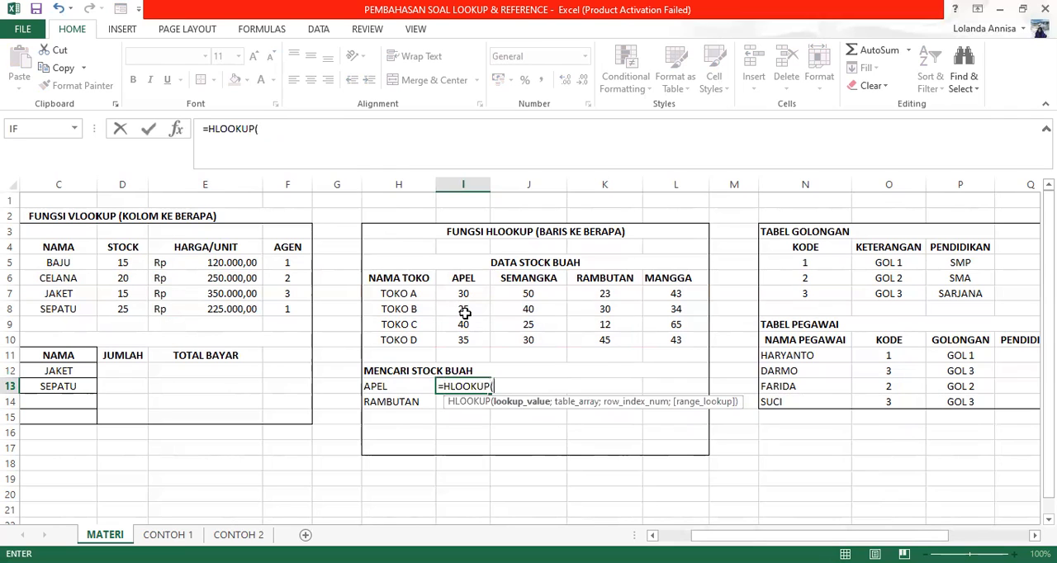
left_click(372, 386)
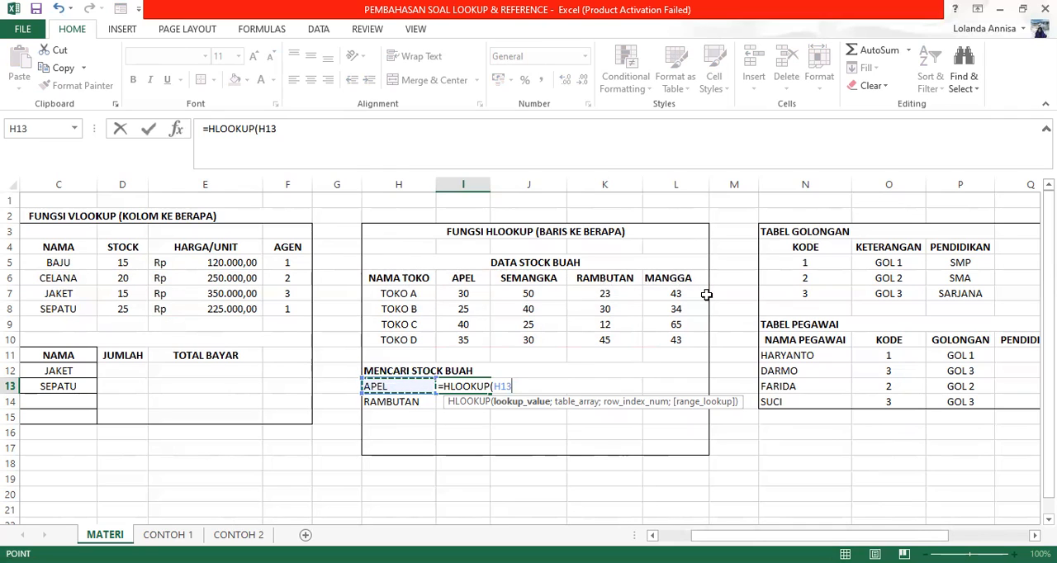
Step: Finish the new I13 HLOOKUP formula with table array H6:L10, row index 4 and FALSE for exact match
type(";")
left_click(400, 283)
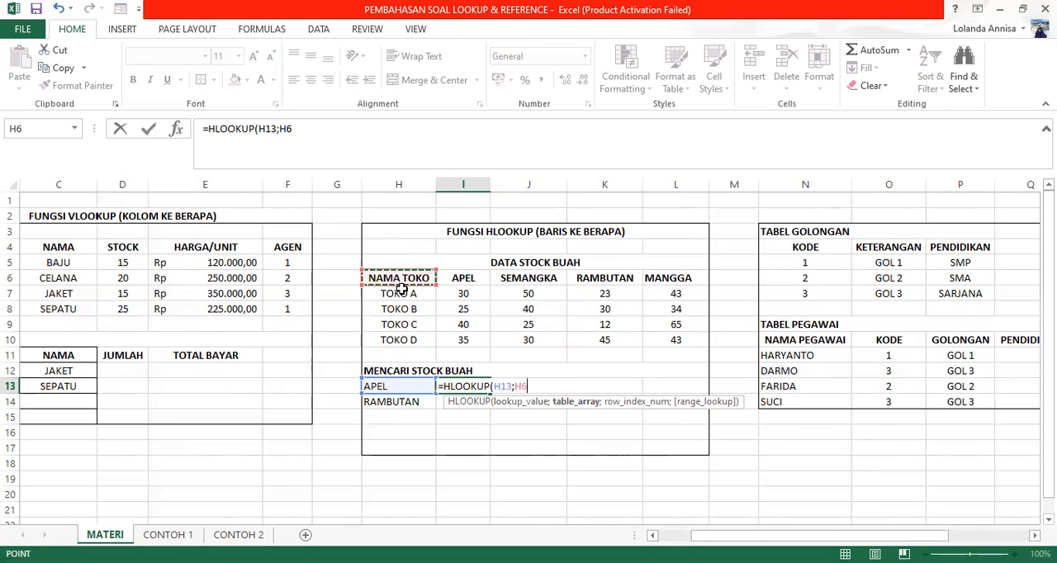
left_click_drag(400, 288, 677, 338)
type(";")
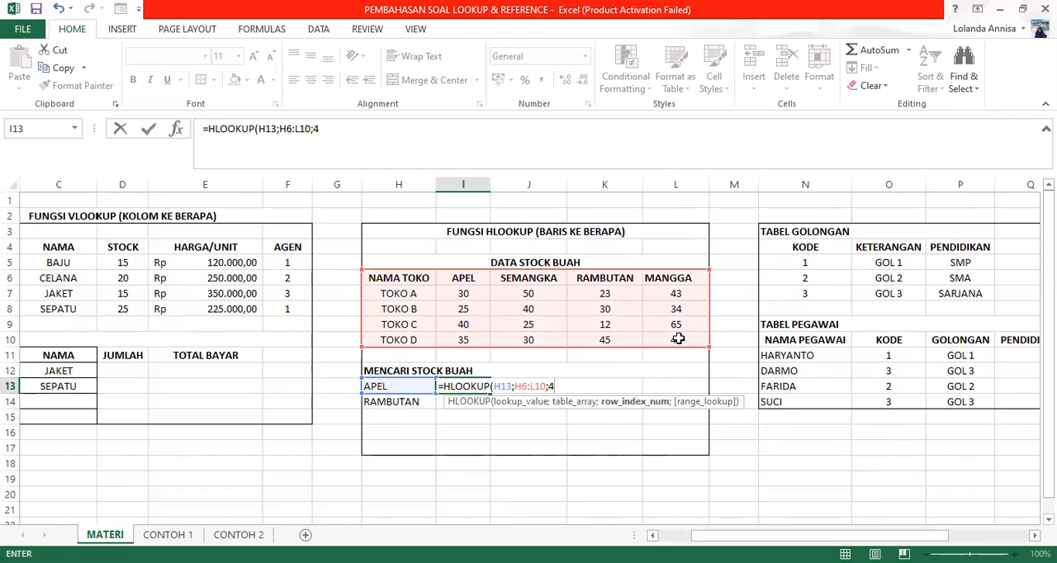
type("4;FALSE")
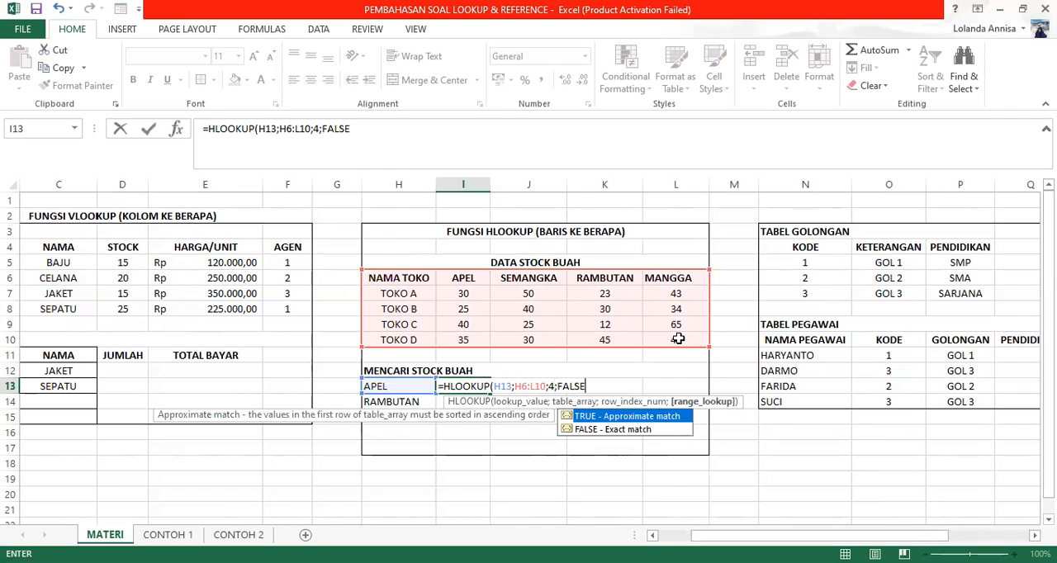
type(")")
key("Return")
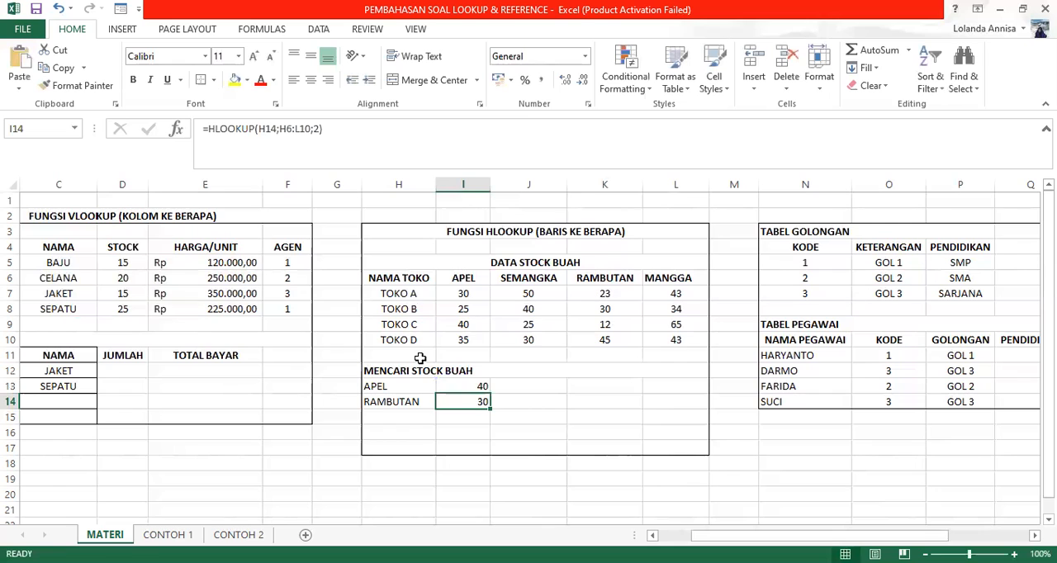
Step: Add FALSE as the range lookup argument to the RAMBUTAN HLOOKUP formula in I14
left_click(317, 129)
type(";FALSE")
key("Return")
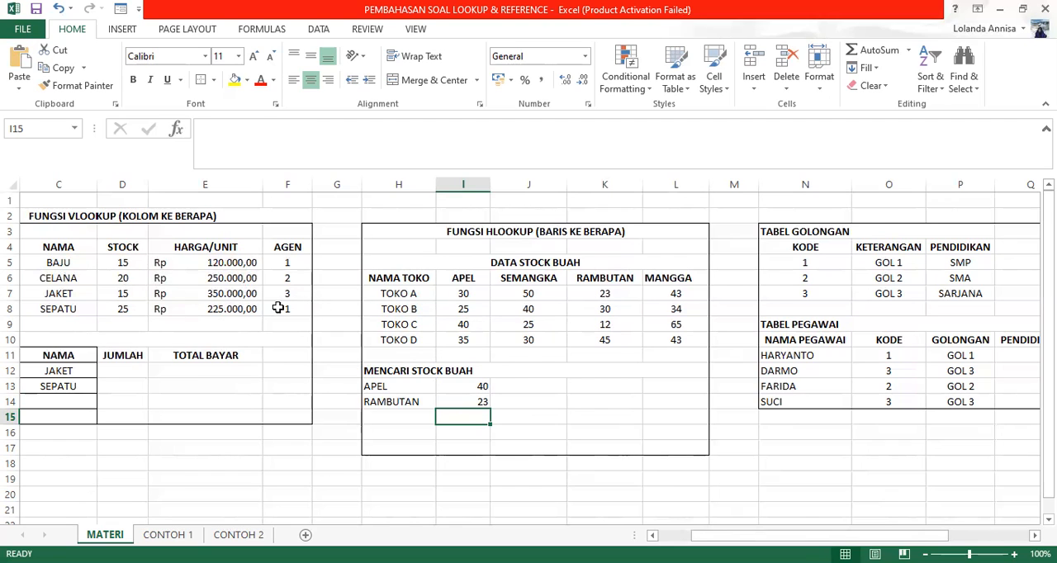
Step: Begin a CHOOCE formula in Q11 under PENDIDIKAN in TABEL PEGAWAI, with GOLONGAN cell P11 as the first argument
left_click_drag(717, 537, 804, 486)
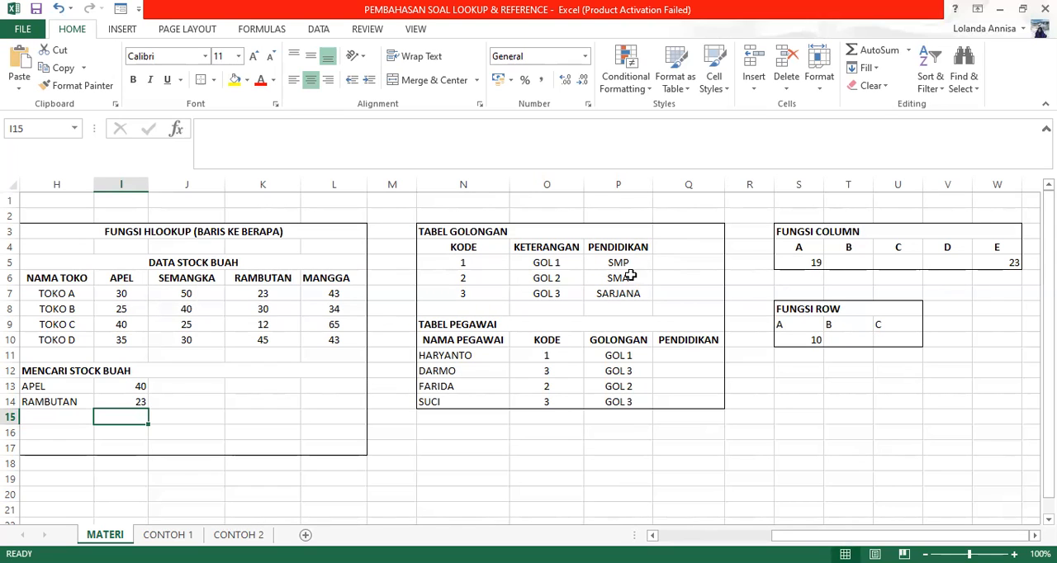
left_click(679, 358)
type("=")
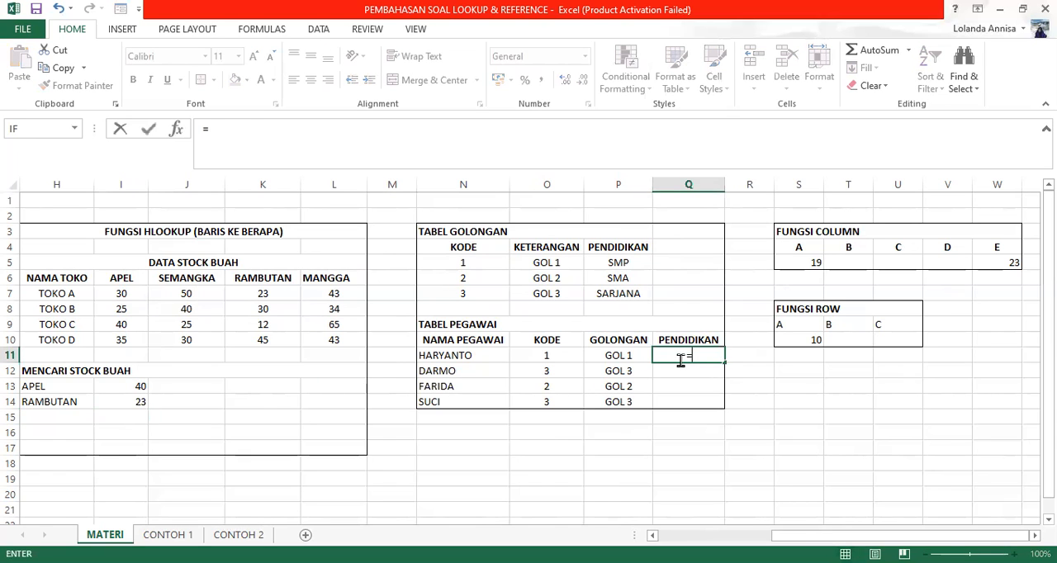
type("CHOOCE(")
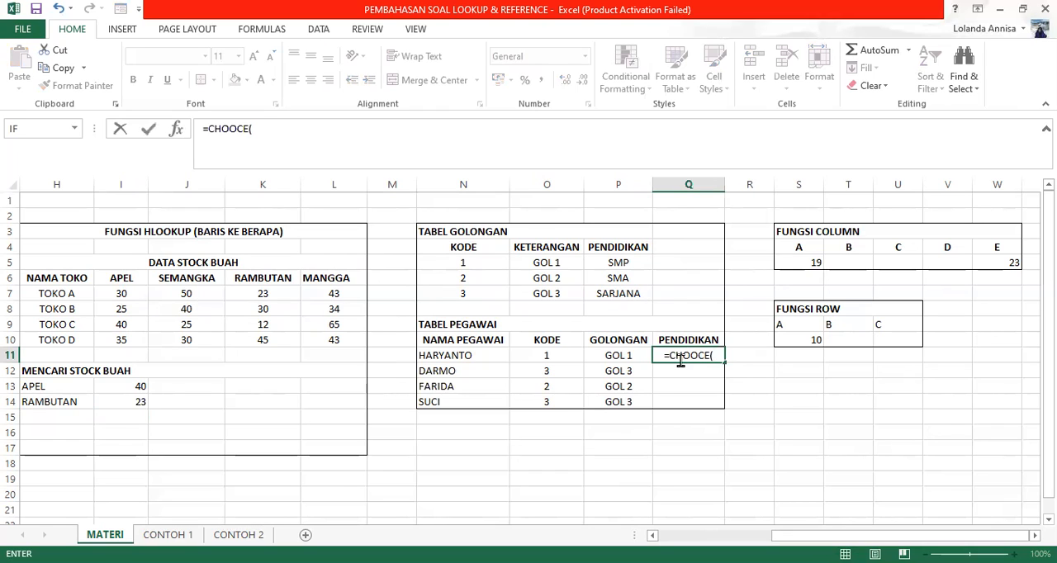
left_click(619, 353)
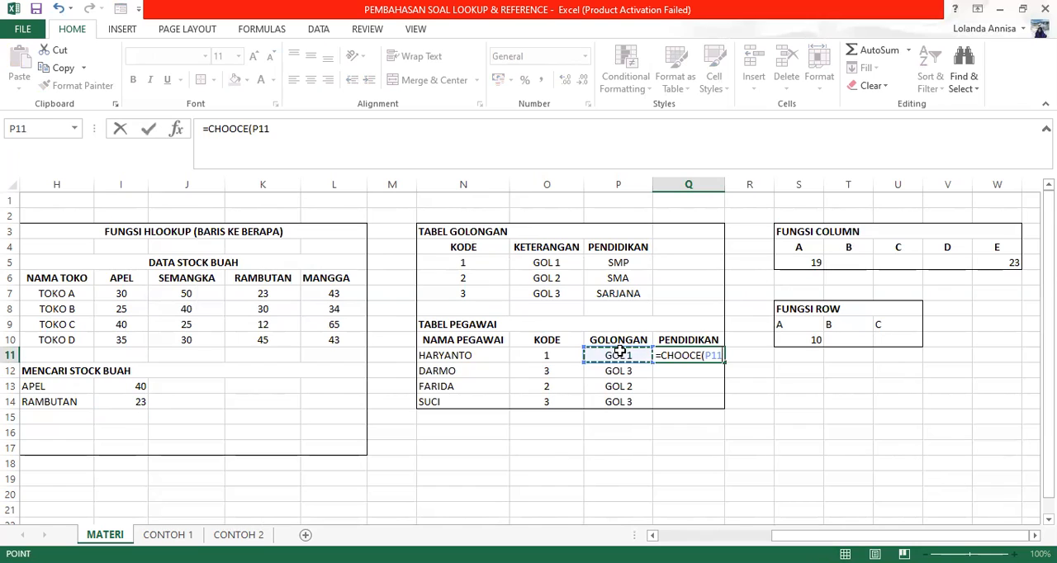
Step: Complete the Q11 CHOOCE formula with education cells P5, P6 and P7 as the choices, followed by an empty last argument
type(";")
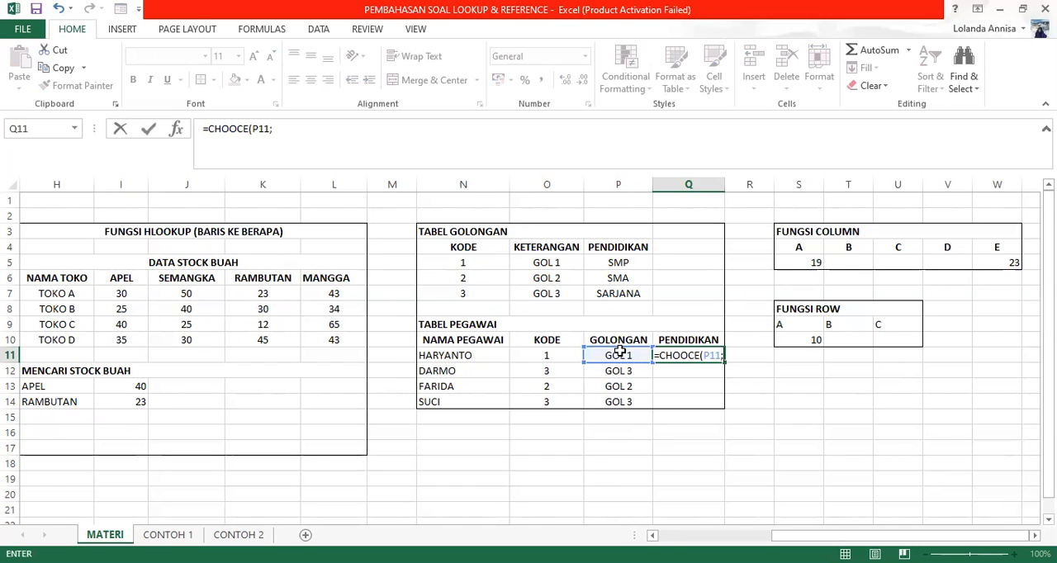
left_click(611, 261)
type(";")
left_click(616, 281)
type(";")
left_click(613, 292)
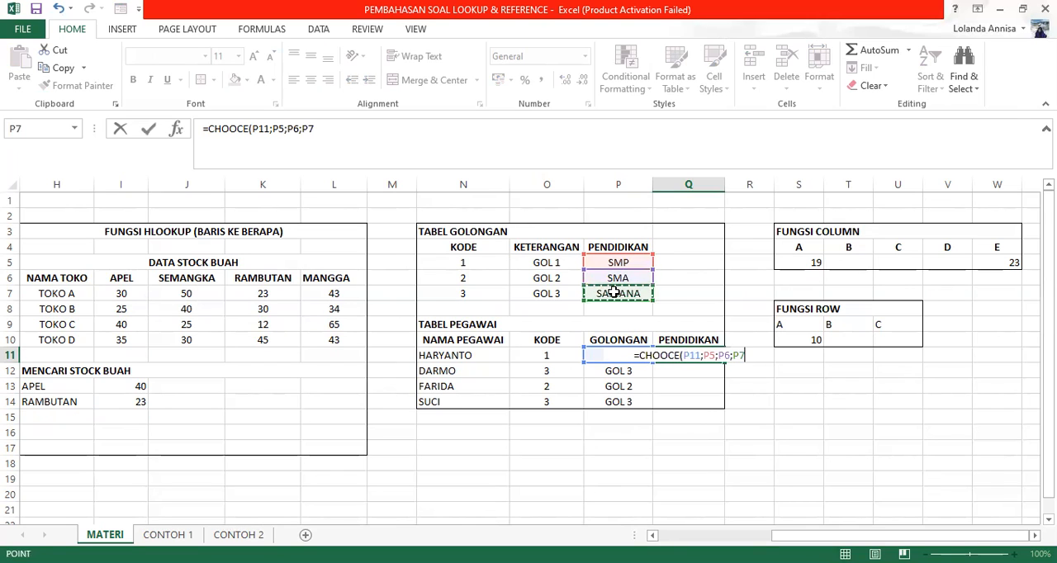
type(";")
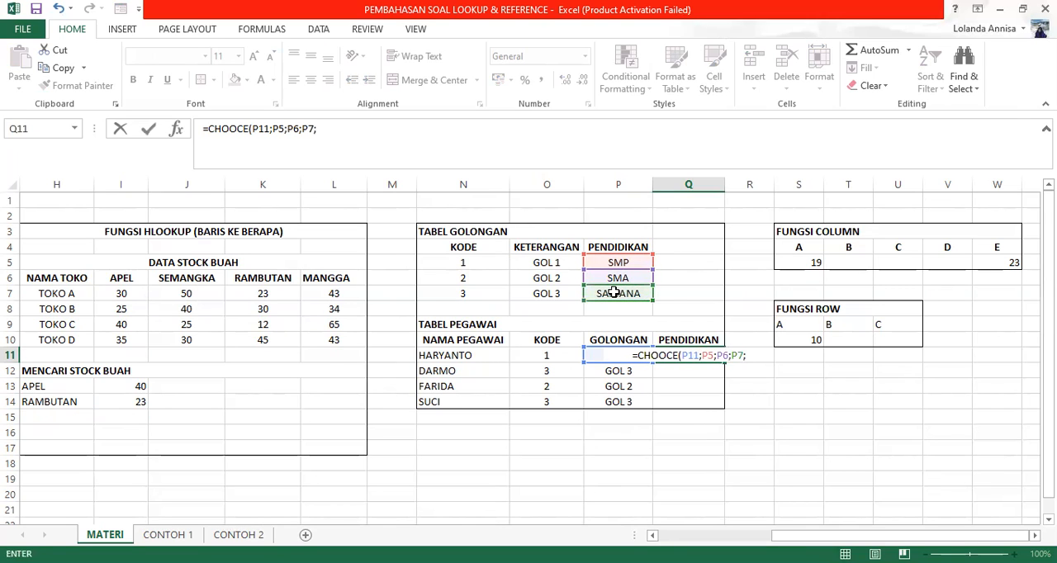
type(")")
key("Return")
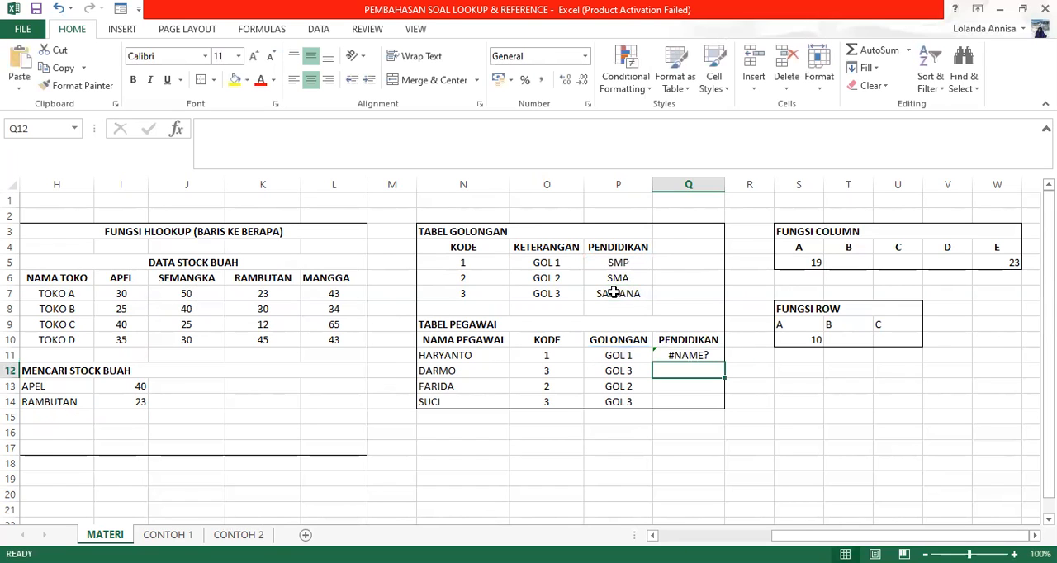
Step: Replace the misspelled formula in Q11 under PENDIDIKAN with the start of a CHOOSE formula, using KODE cell O11 as the index number
left_click(687, 355)
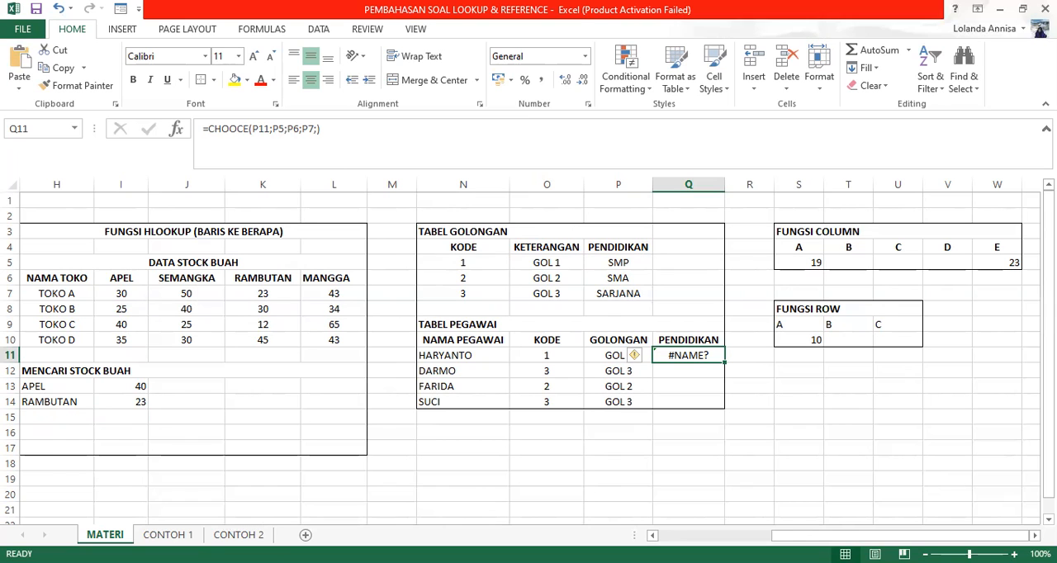
key("Delete")
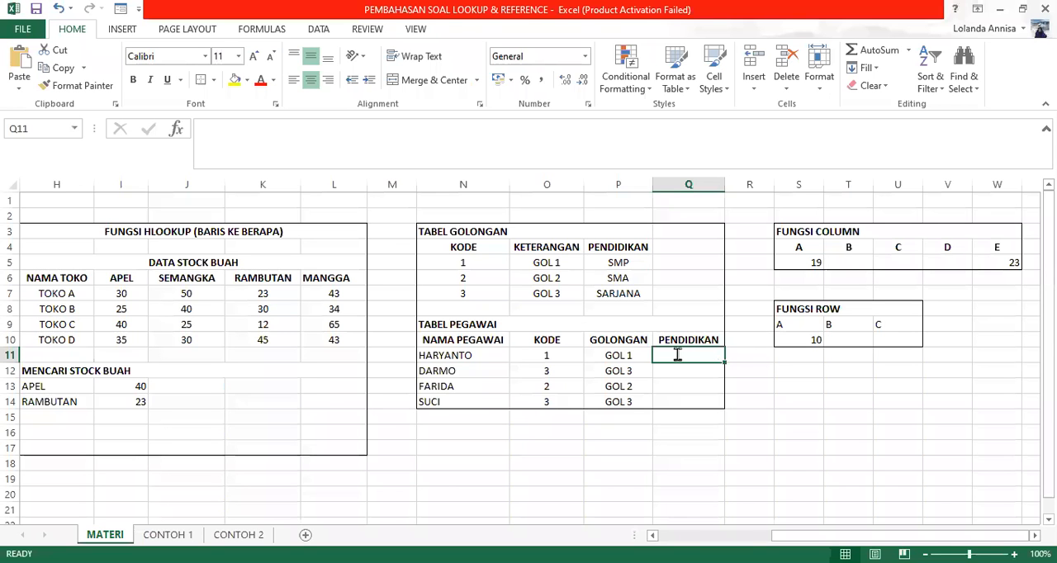
type("=C")
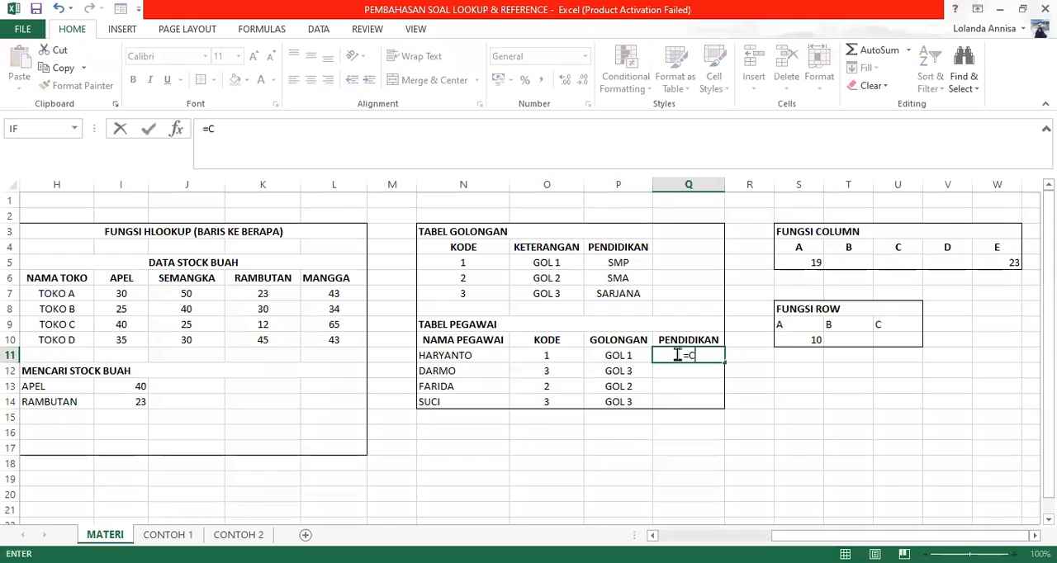
type("HOO")
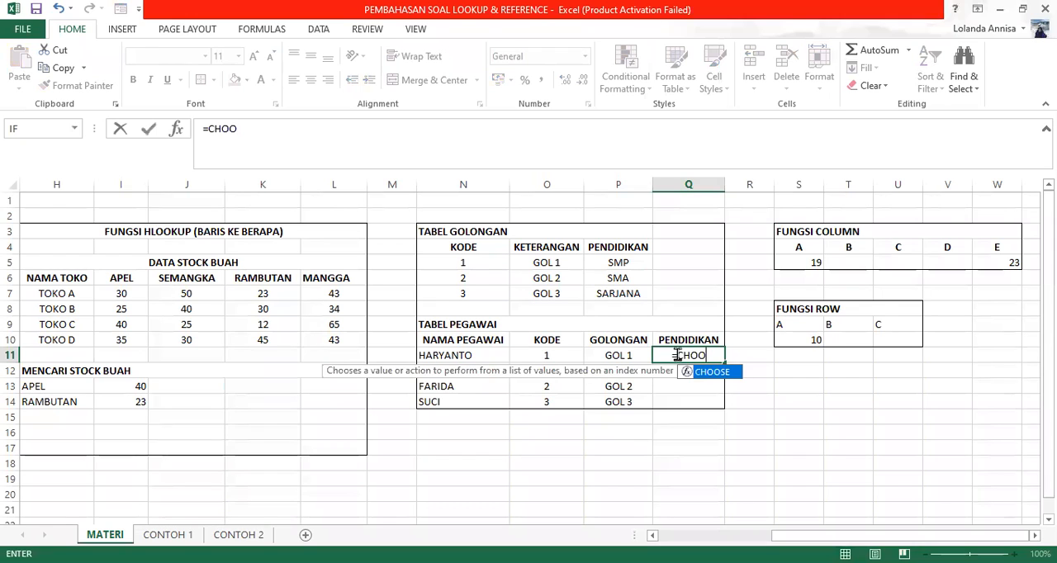
key("Tab")
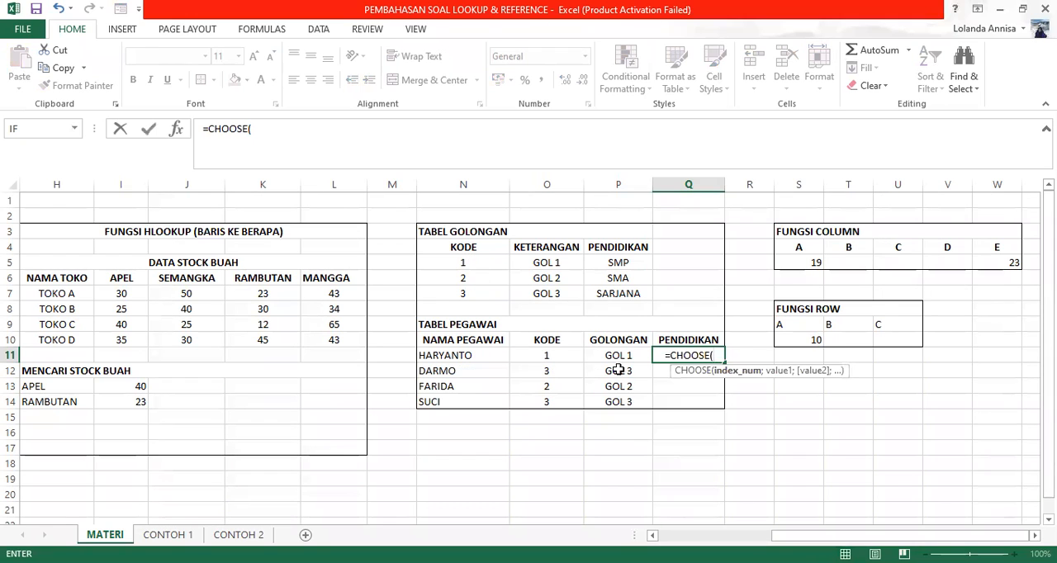
left_click(557, 357)
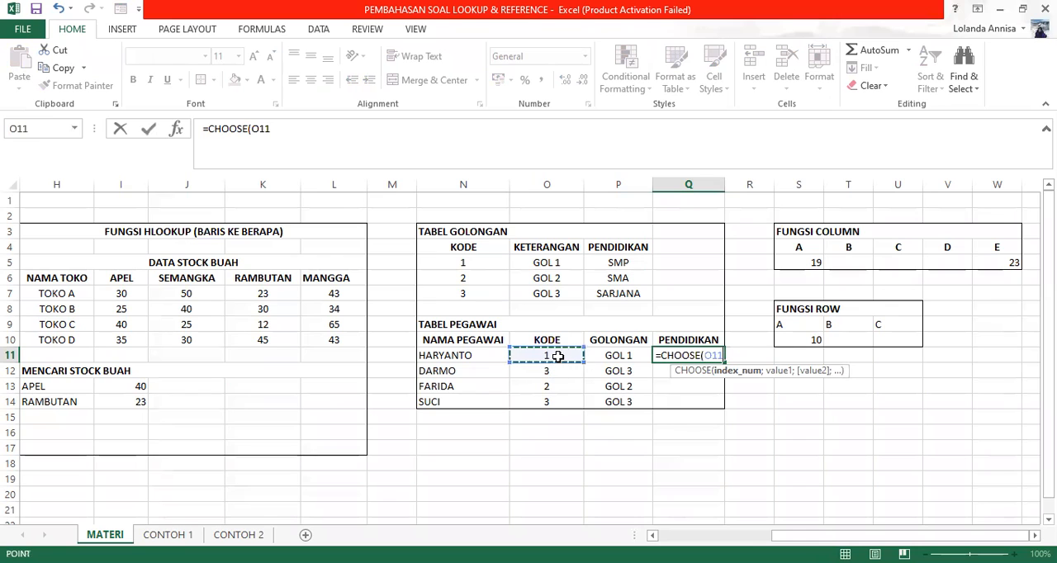
type(";")
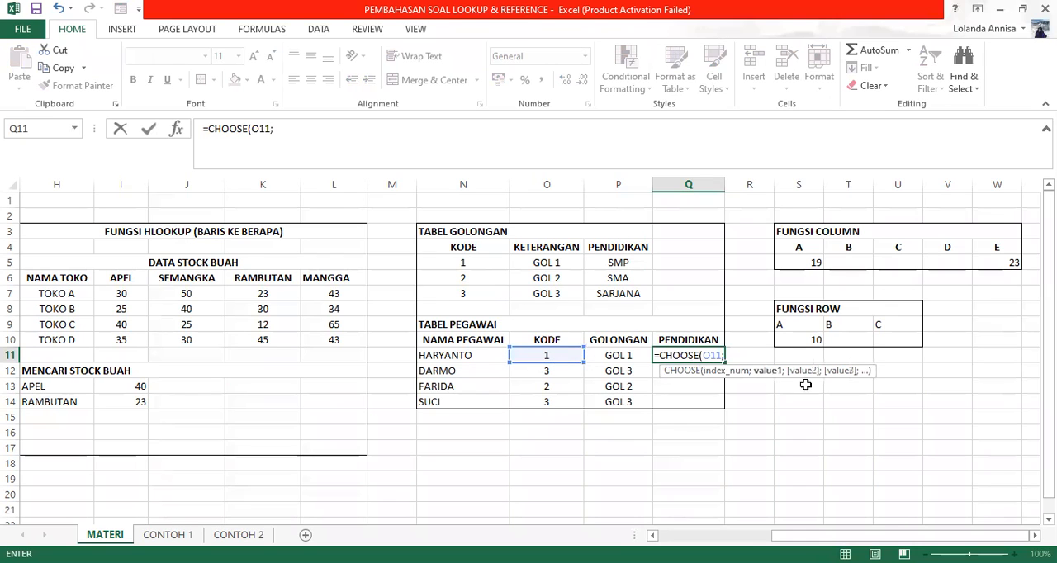
Step: Complete the Q11 CHOOSE formula with education cells P5, P6 and P7 as its three values
left_click(628, 262)
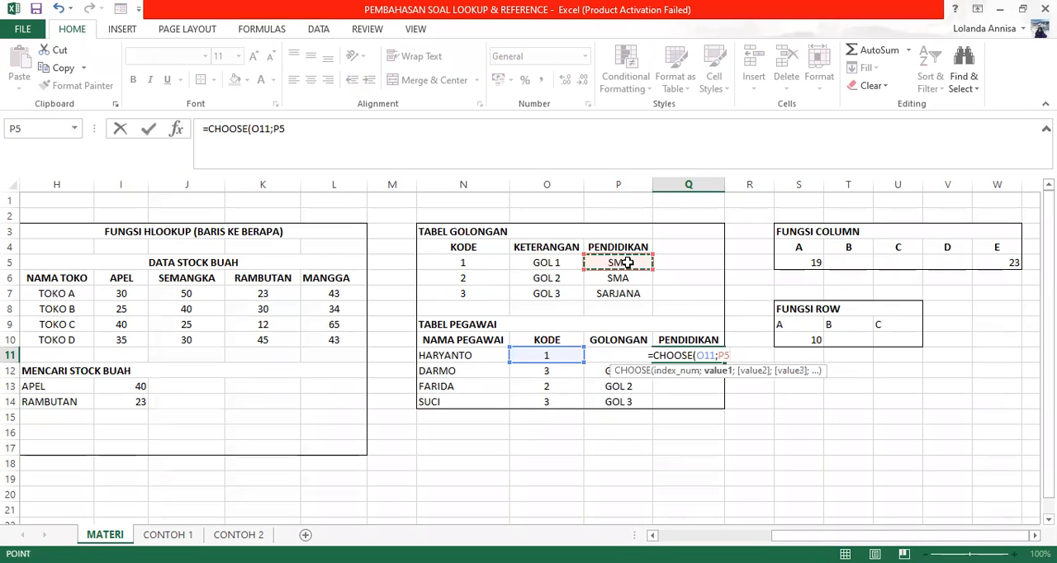
type(";")
left_click(627, 282)
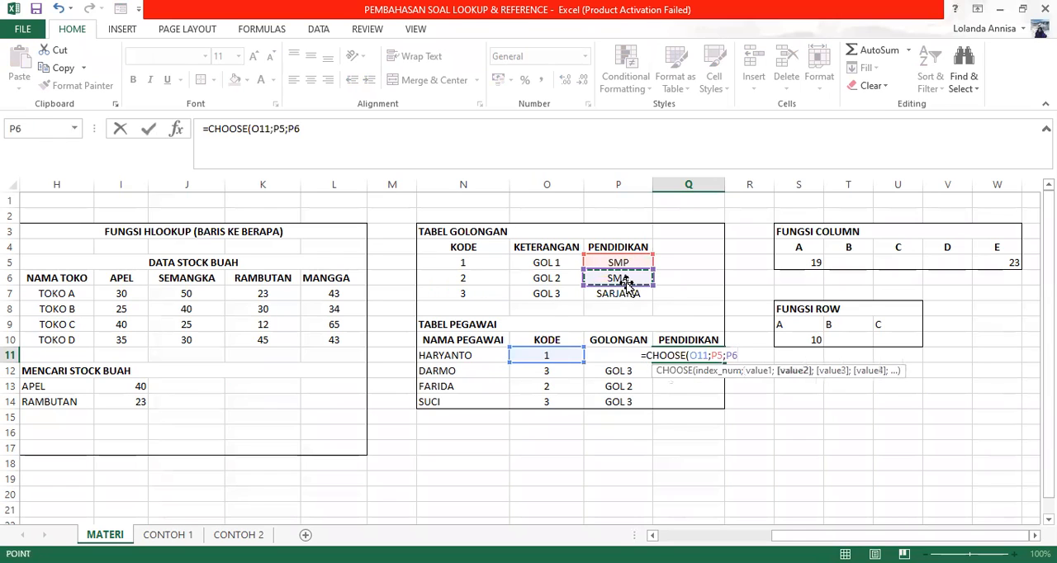
type(";")
left_click(625, 294)
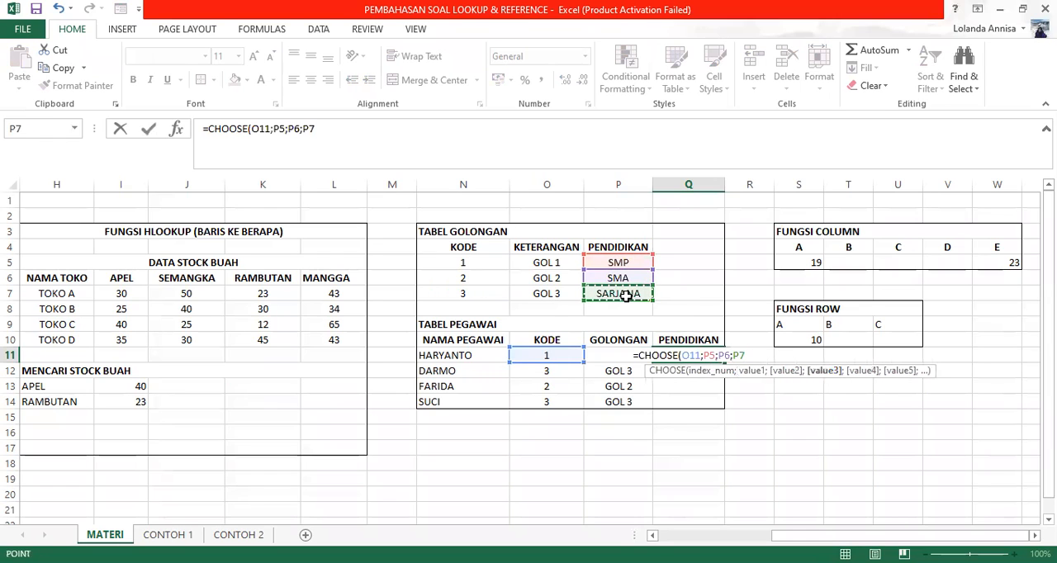
type(";)")
key("BackSpace")
key("BackSpace")
type(")")
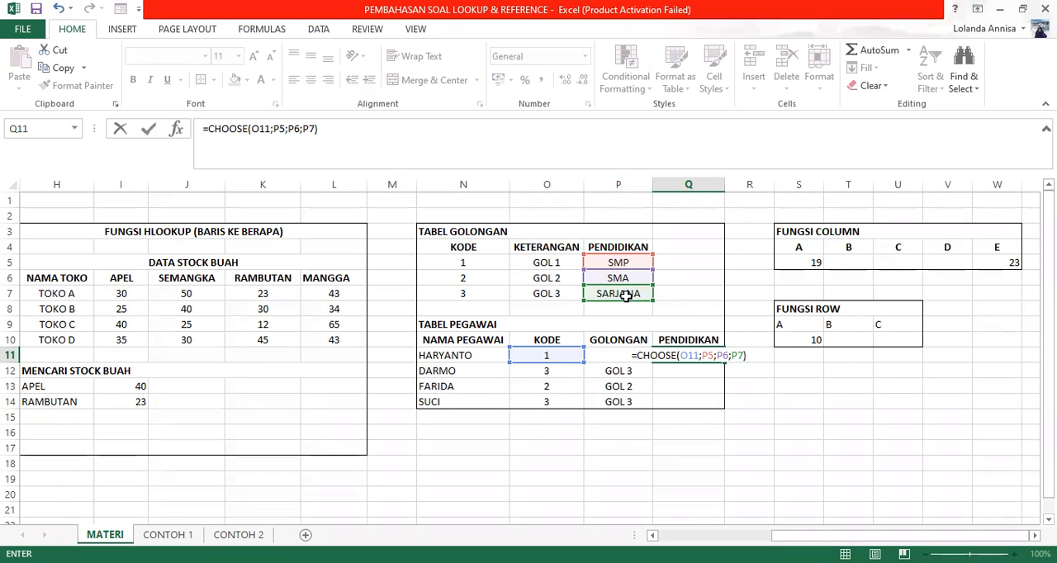
key("Return")
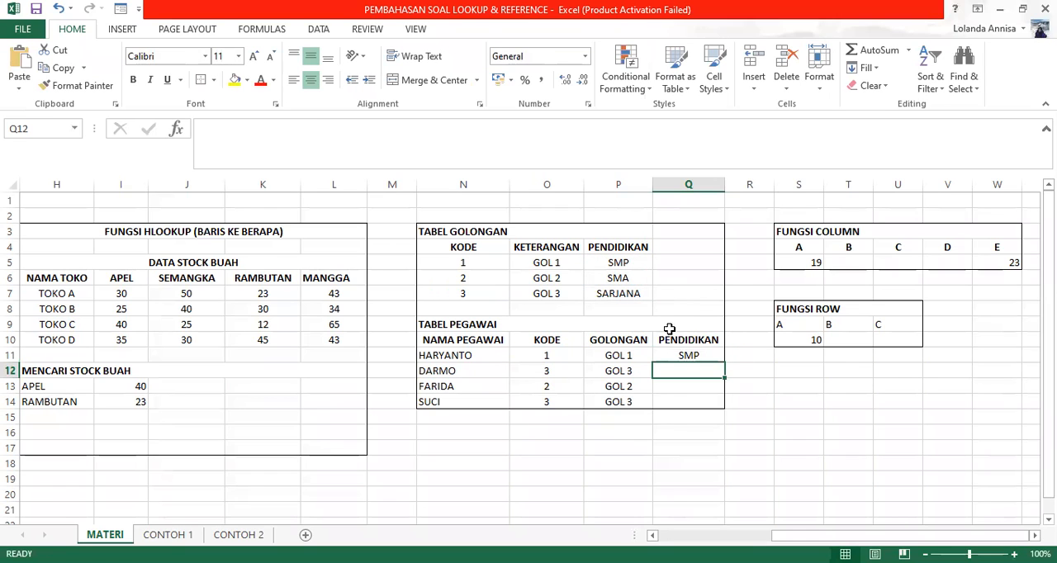
Step: Try to fill the CHOOSE formula from Q11 down through Q14
left_click(687, 353)
left_click_drag(725, 362, 718, 413)
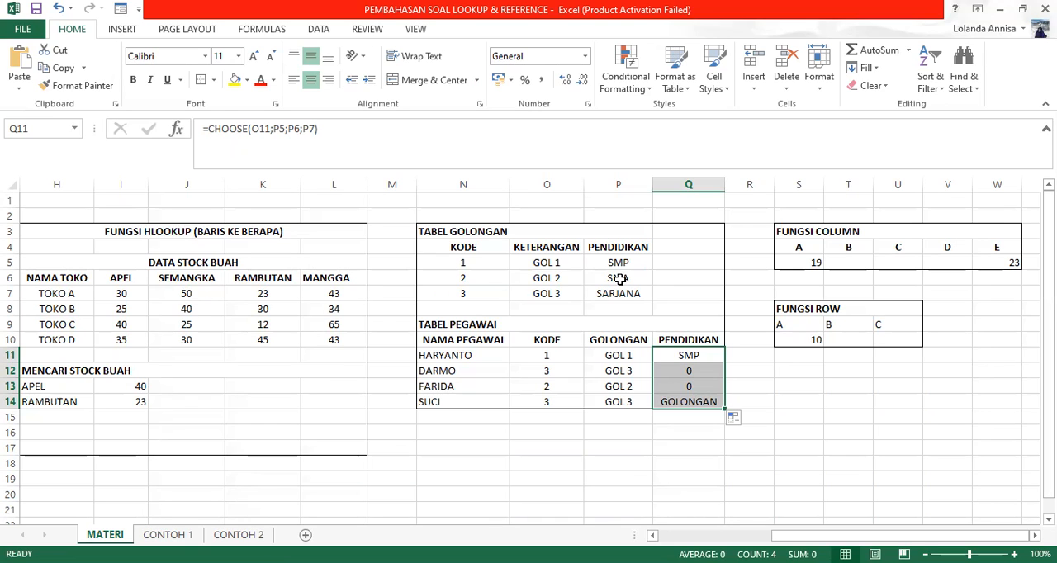
left_click(619, 279)
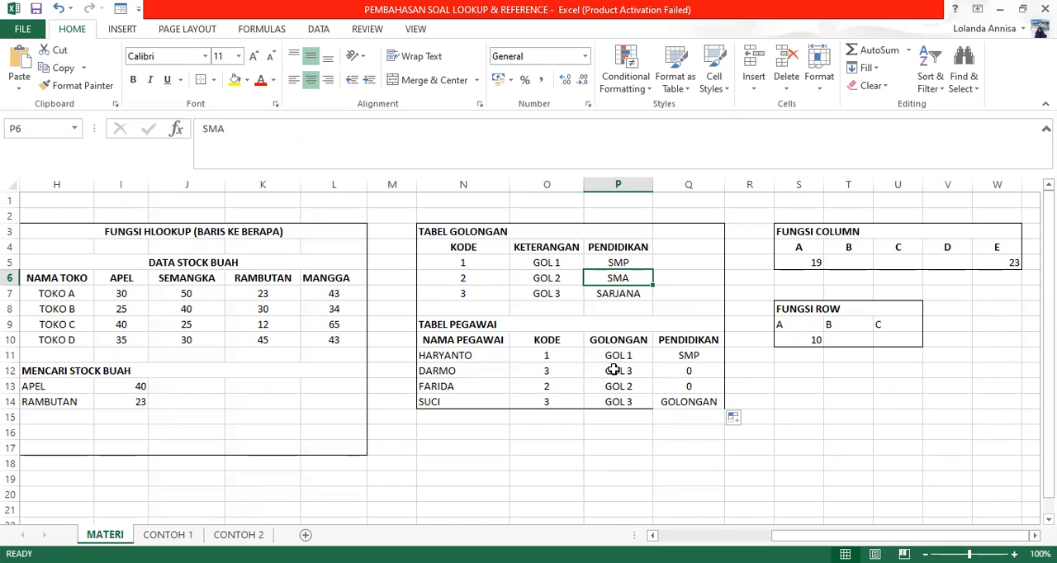
Step: Clear Q12 and begin a new CHOOSE formula there with KODE cell O12 as the index number
left_click(699, 373)
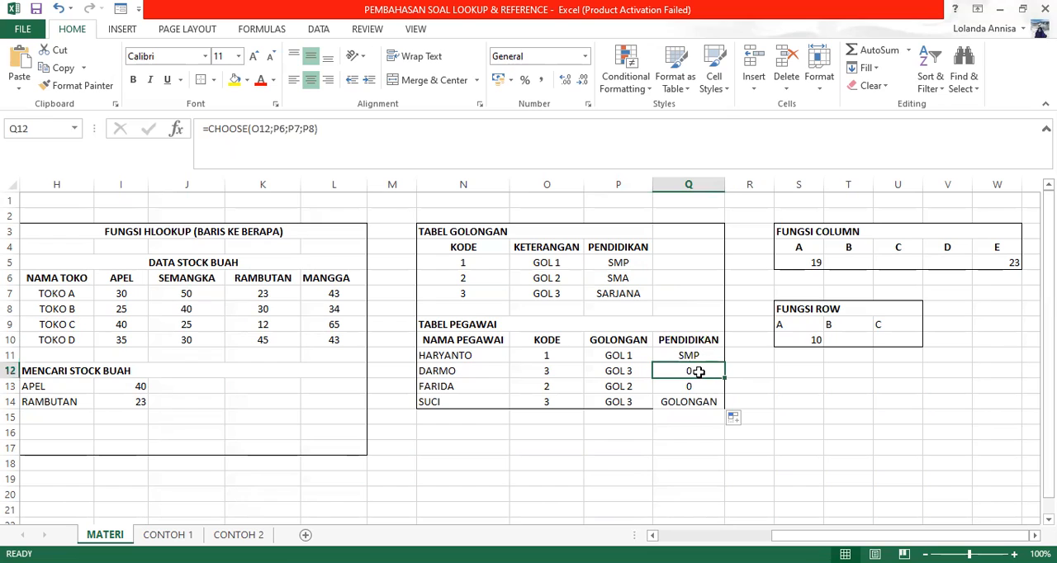
key("Delete")
type("=")
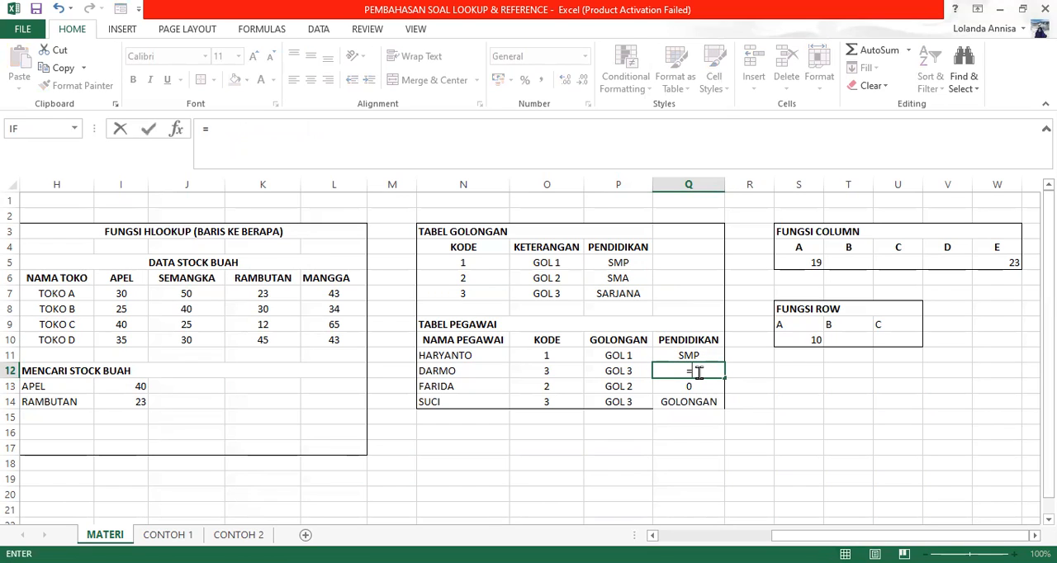
type("CHOSEE")
key("BackSpace")
key("BackSpace")
key("BackSpace")
key("BackSpace")
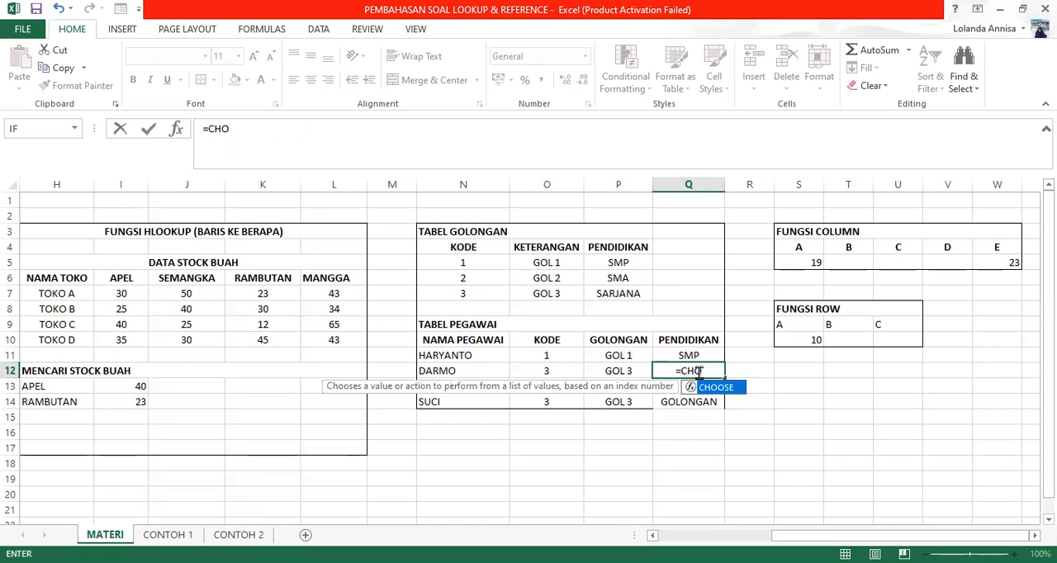
type("OSE")
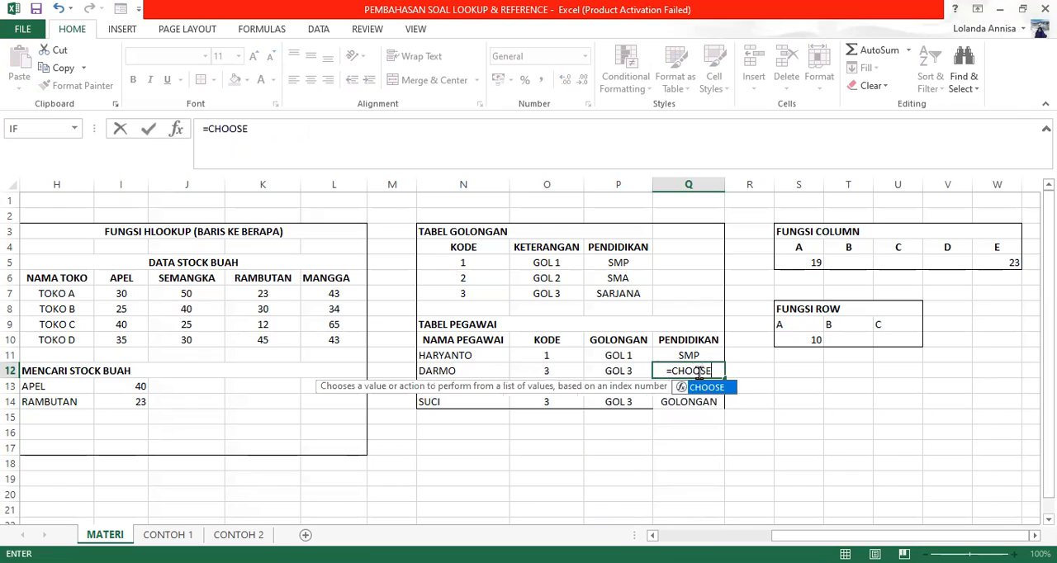
type("(")
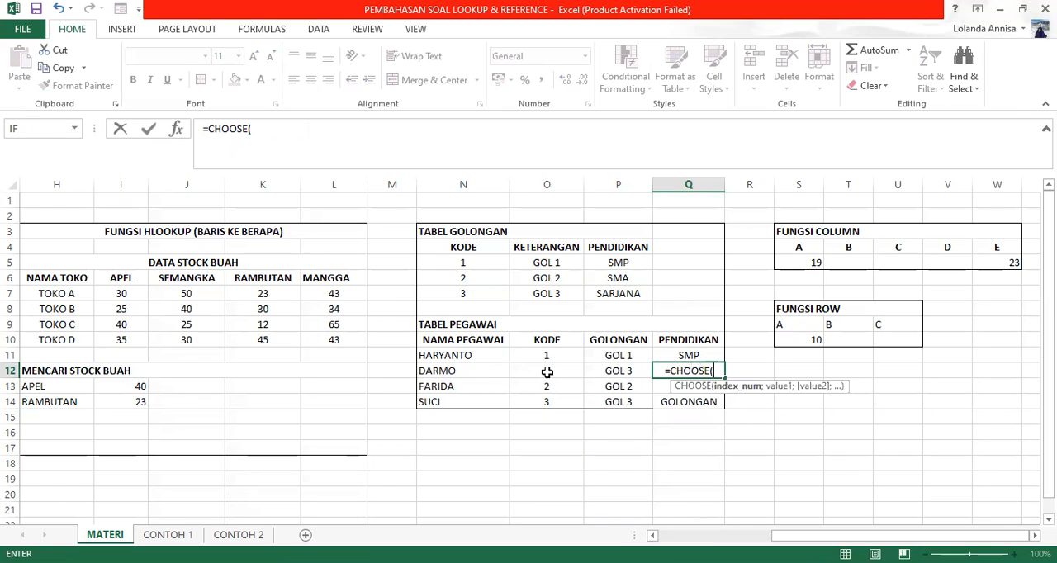
left_click(547, 372)
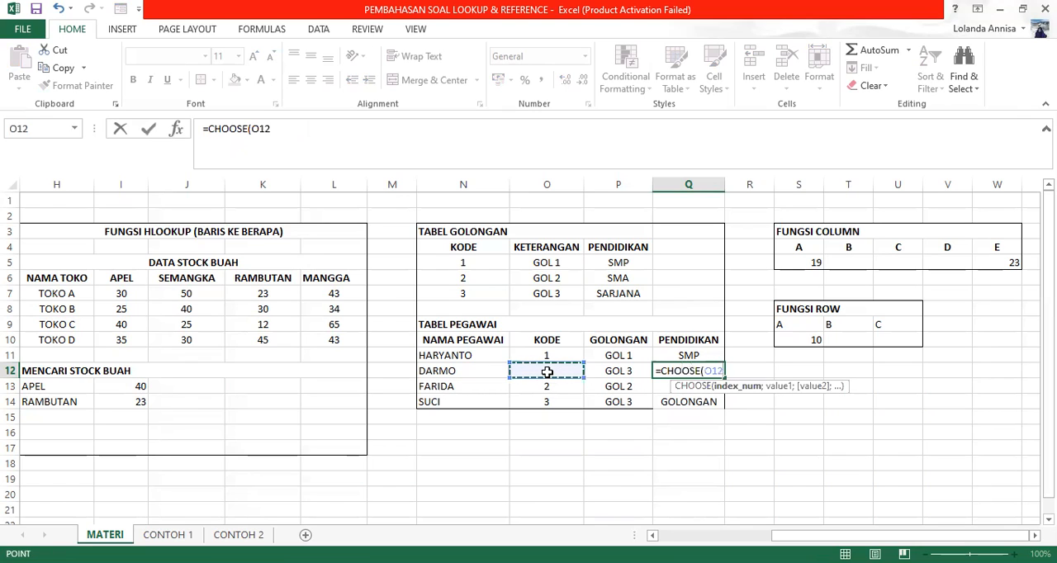
Step: Finish the Q12 CHOOSE formula with P5, P6 and P7 as the values to choose from
type(";")
left_click(609, 266)
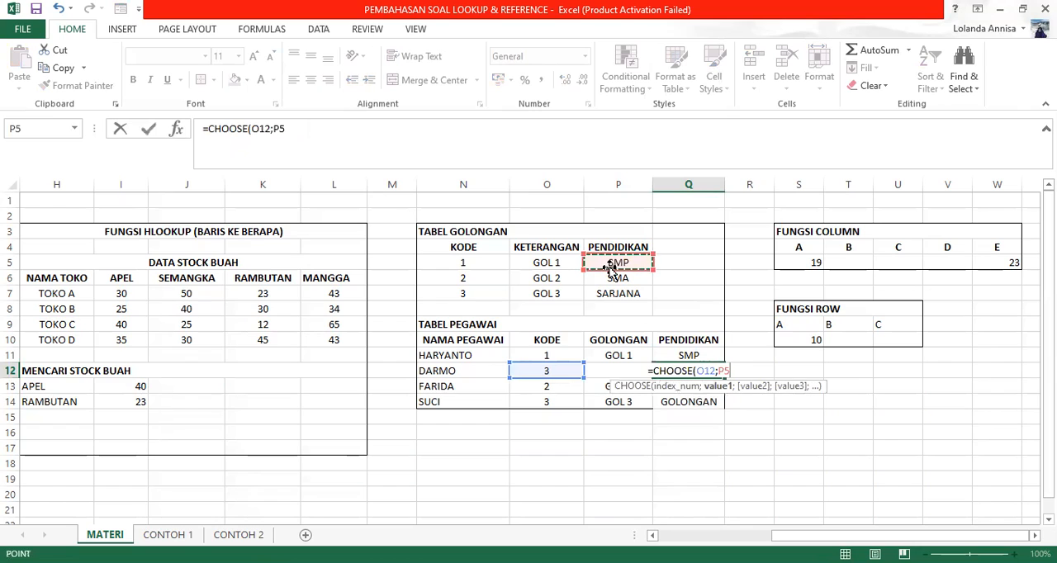
type(";")
left_click(613, 281)
type(";")
left_click(615, 296)
type(")")
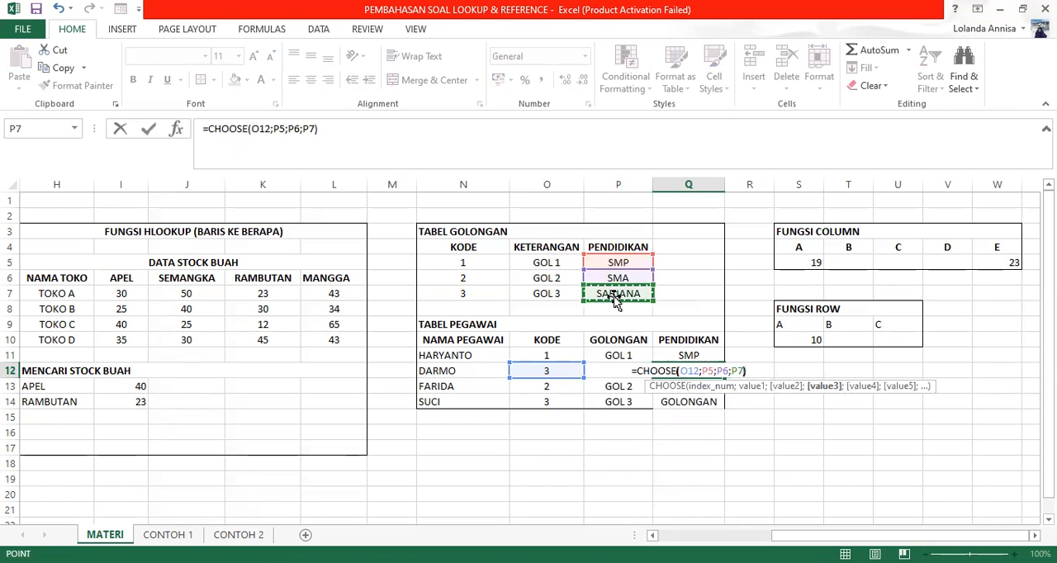
key("Return")
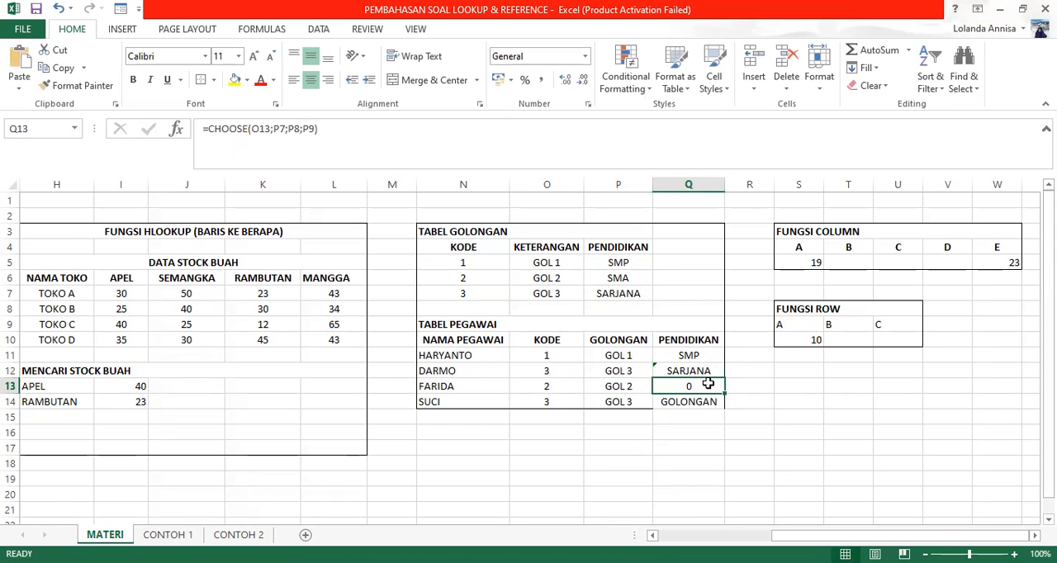
Step: Clear the filled-down CHOOSE formulas from PENDIDIKAN cells Q13 and Q14
key("Delete")
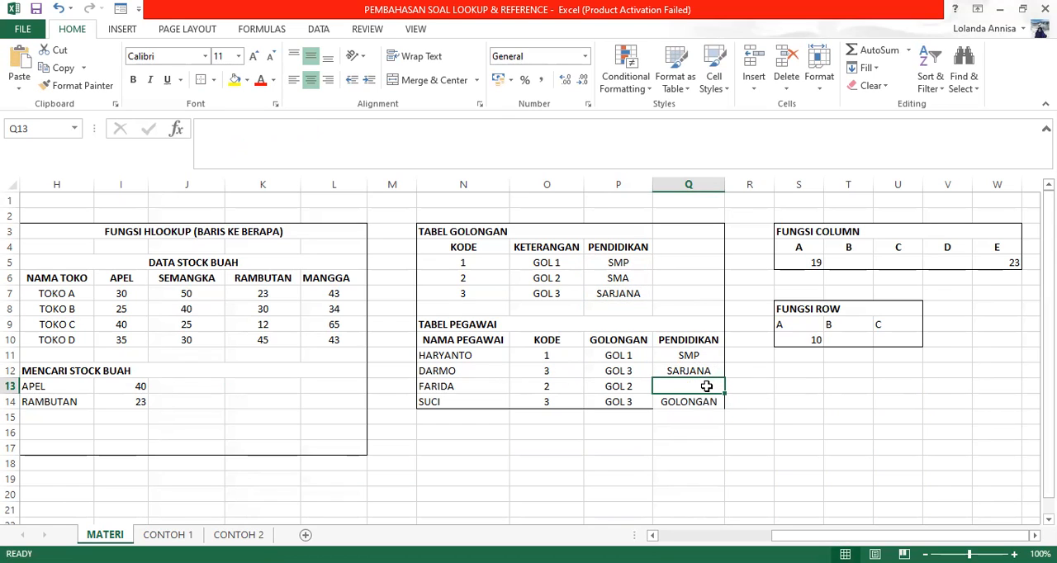
left_click(708, 402)
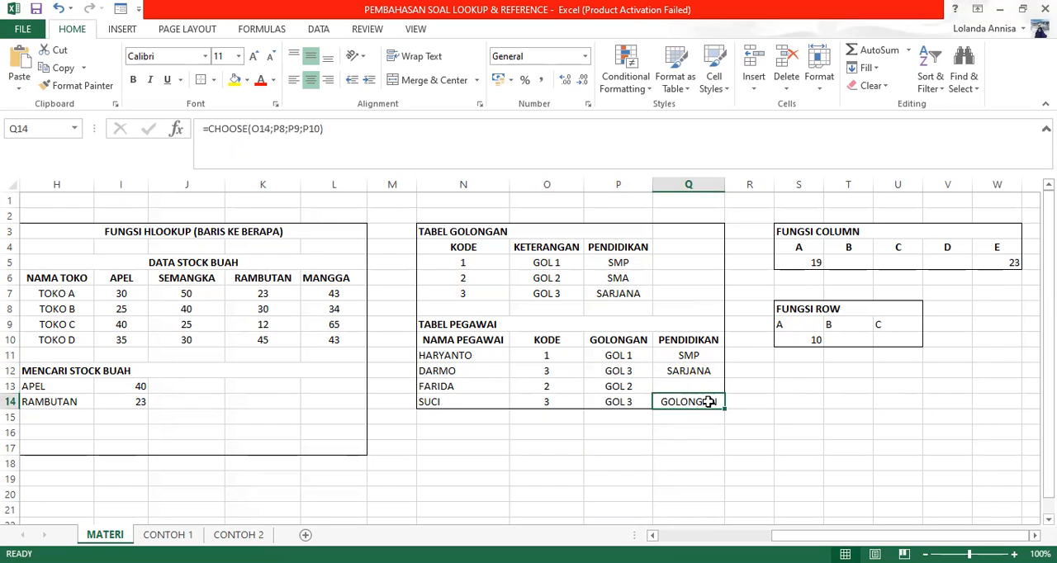
key("Delete")
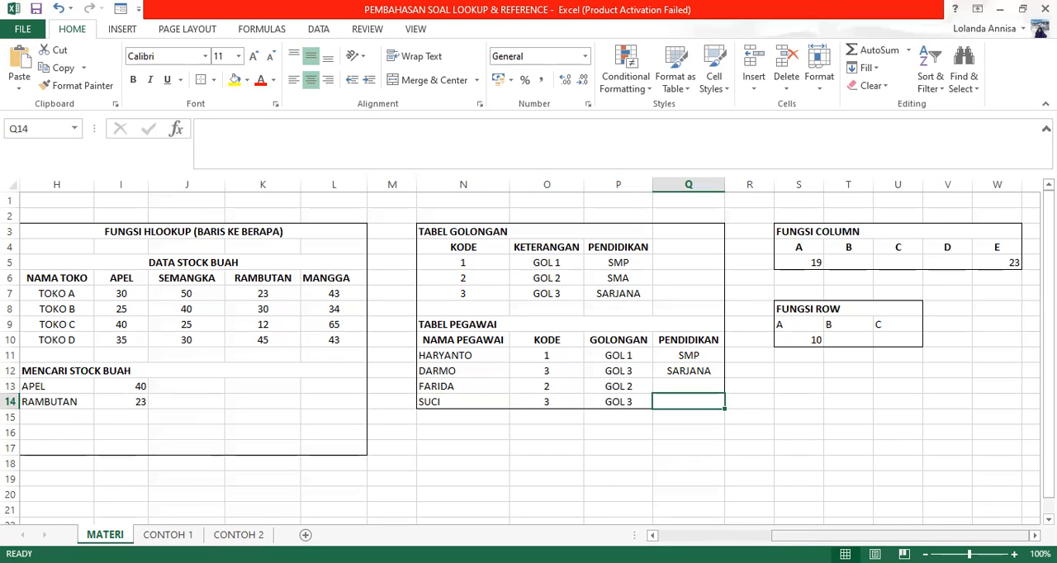
Step: Centre and bold the A, B and C headings in S9:U9 of the FUNGSI ROW table
left_click(814, 262)
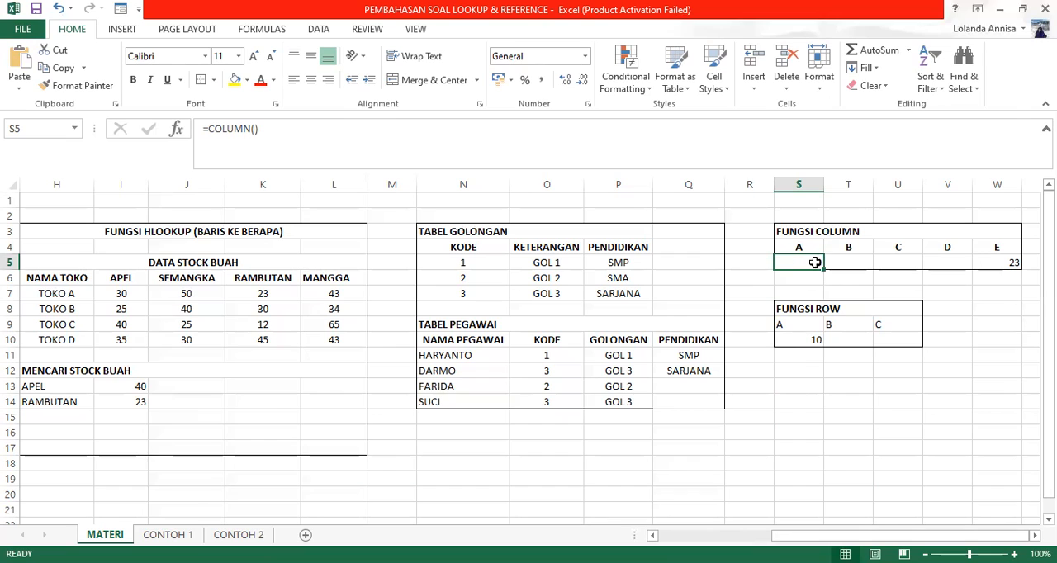
left_click(800, 345)
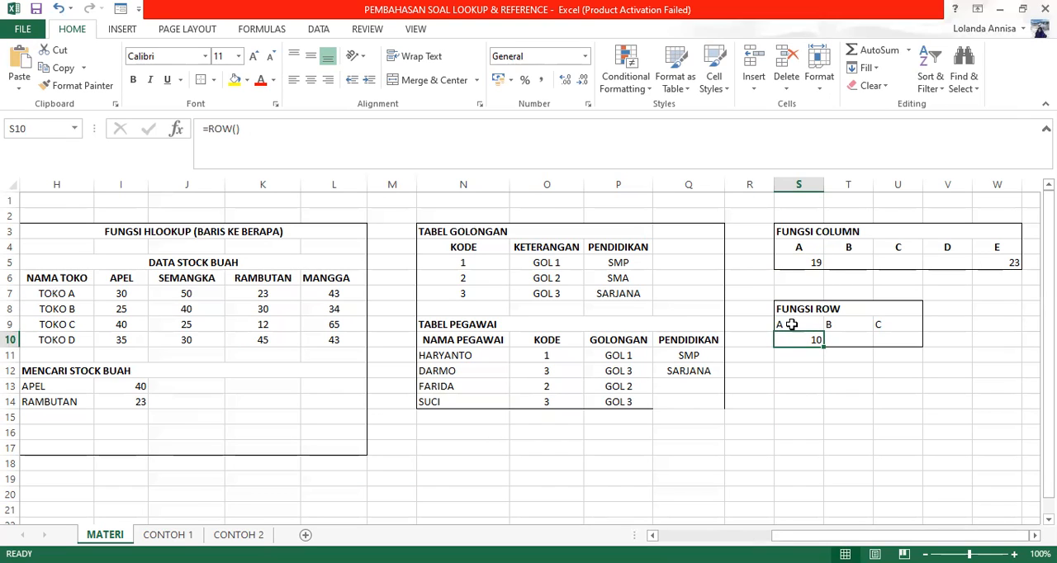
left_click_drag(791, 327, 883, 324)
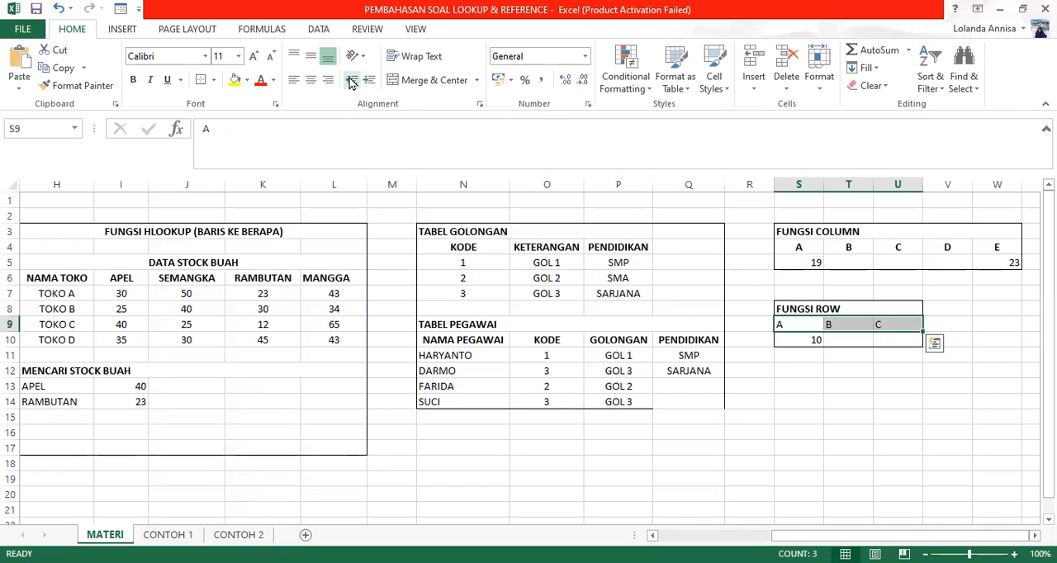
left_click(313, 81)
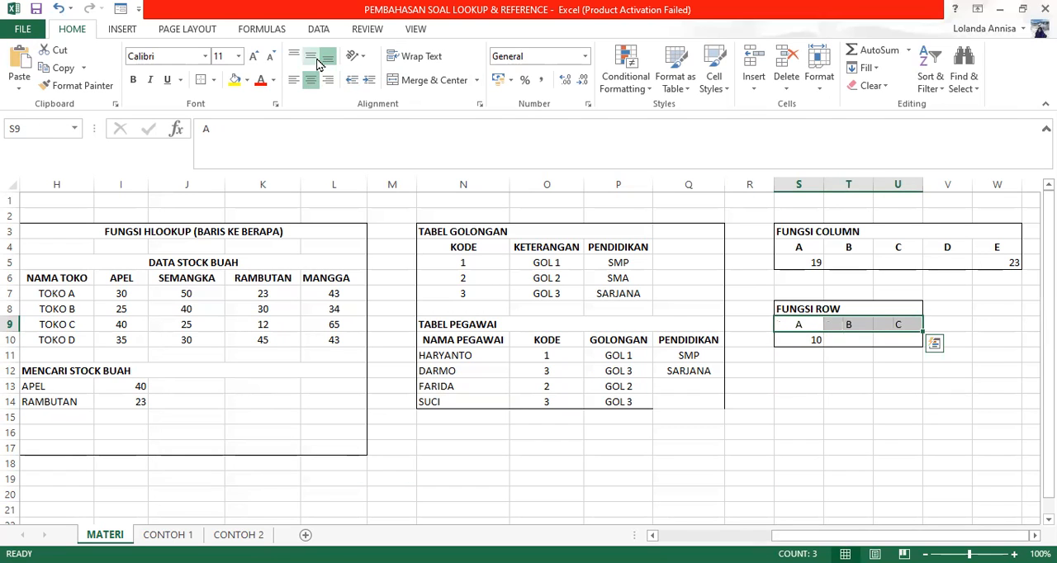
key("ctrl+b")
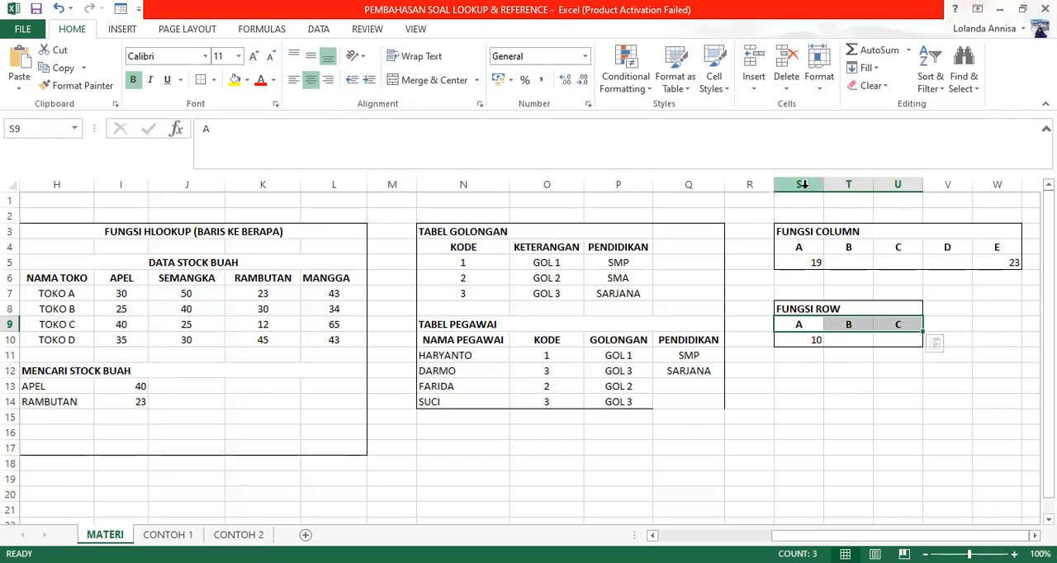
Step: Examine the COLUMN formula in S5 and sheet row 10, and open the CONTOH 1 sheet
left_click(802, 263)
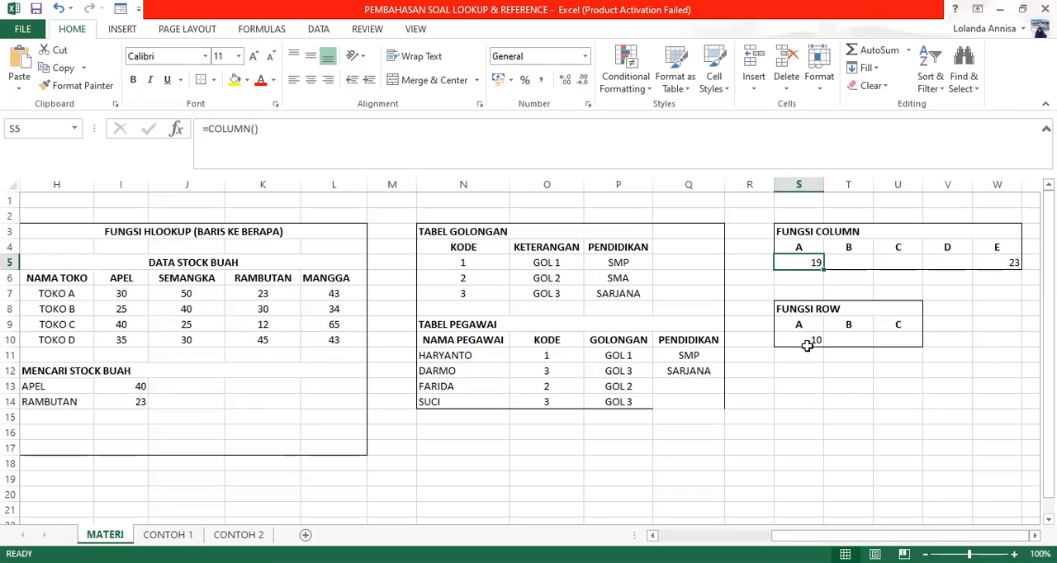
left_click(11, 340)
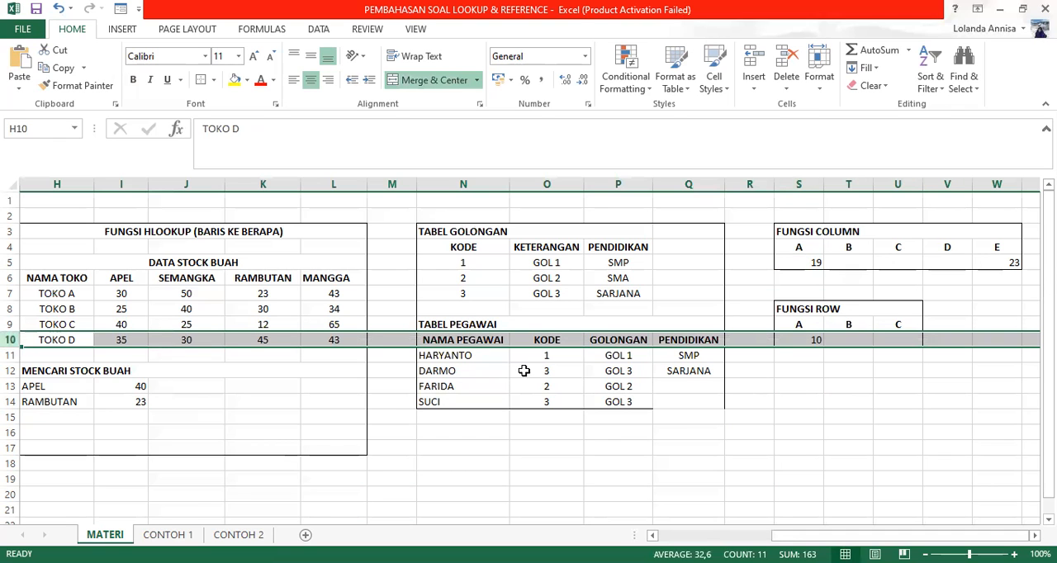
left_click(799, 415)
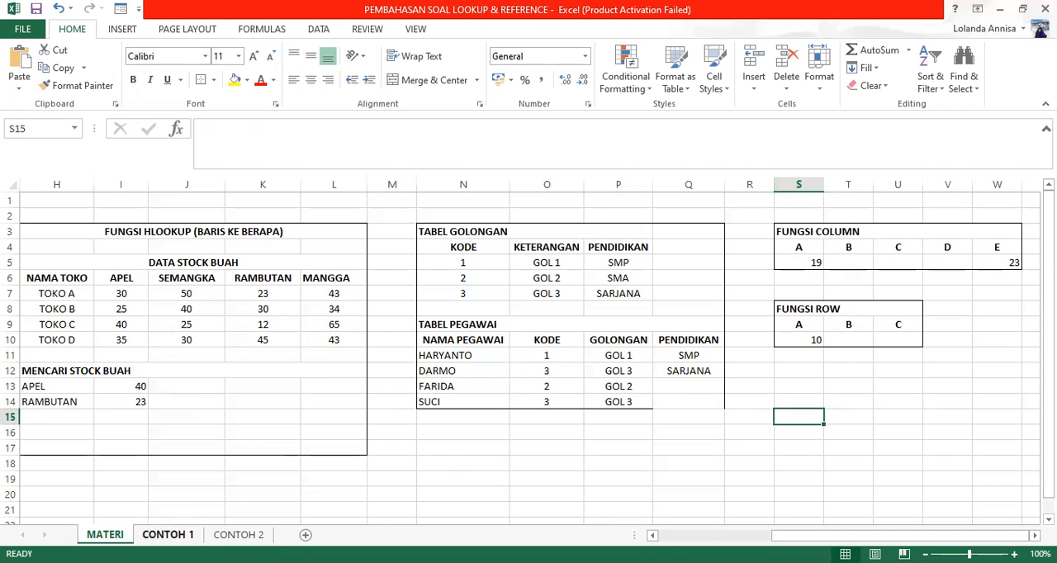
left_click(168, 535)
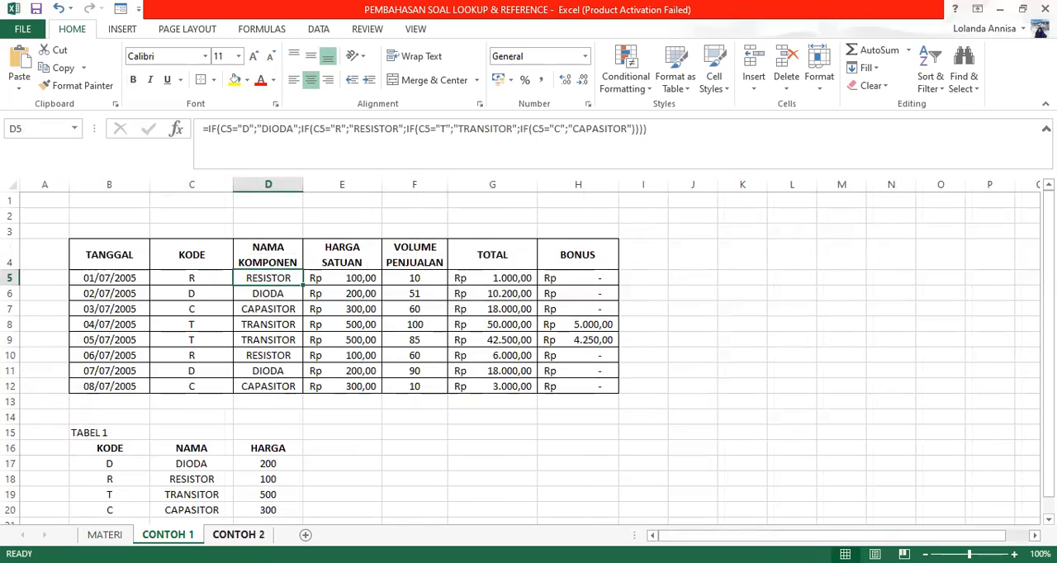
Step: Open the CONTOH 2 sheet and look over the airline passenger report and the rules beneath it
left_click(238, 535)
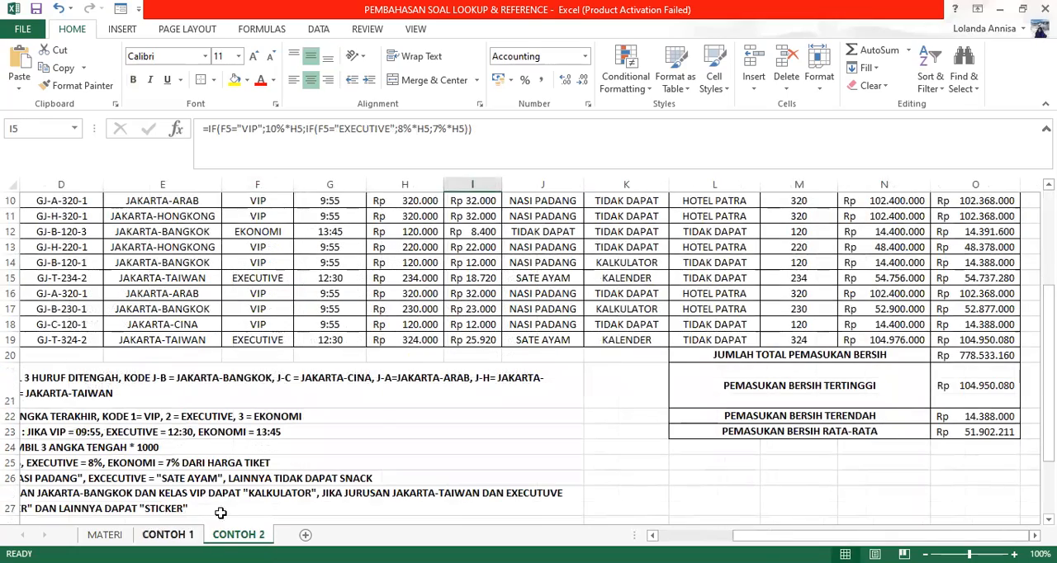
scroll(378, 419, "up", 3)
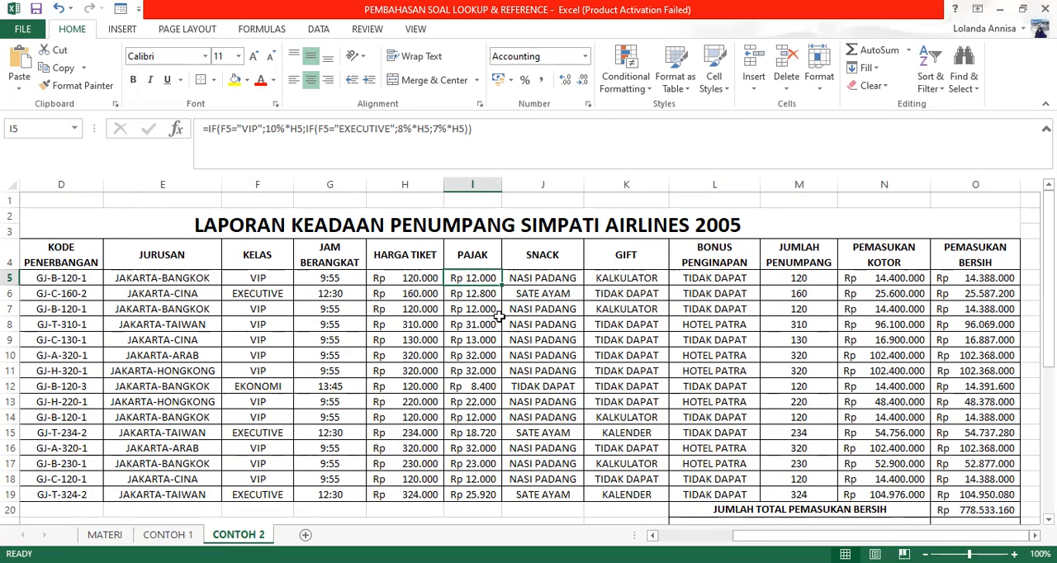
scroll(487, 313, "down", 3)
scroll(487, 313, "down", 1)
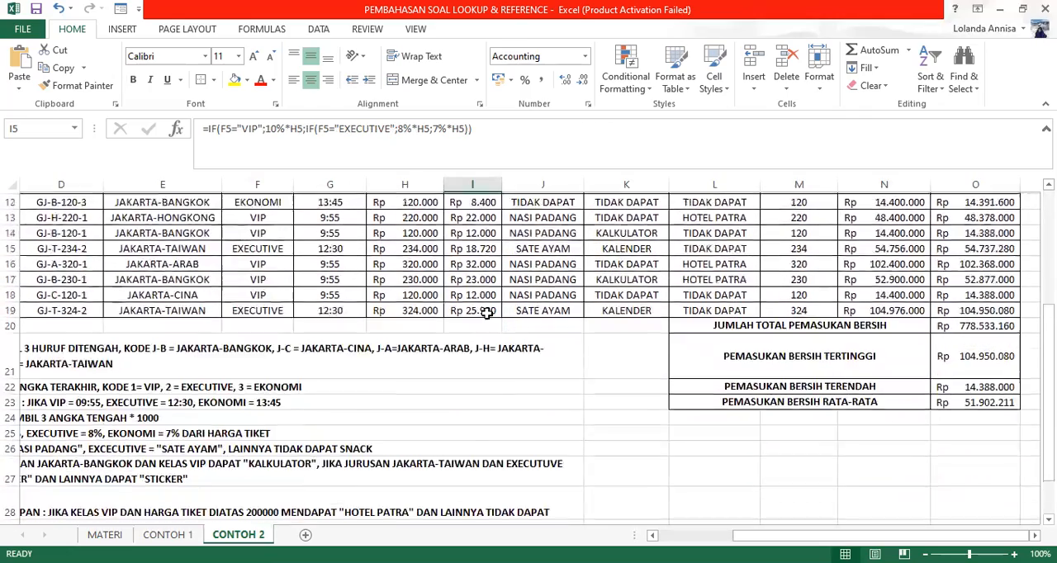
scroll(483, 306, "up", 4)
Step: Return to the CONTOH 1 sheet and examine the HARGA SATUAN, TOTAL and BONUS formulas in E5, G5 and H5
left_click(167, 534)
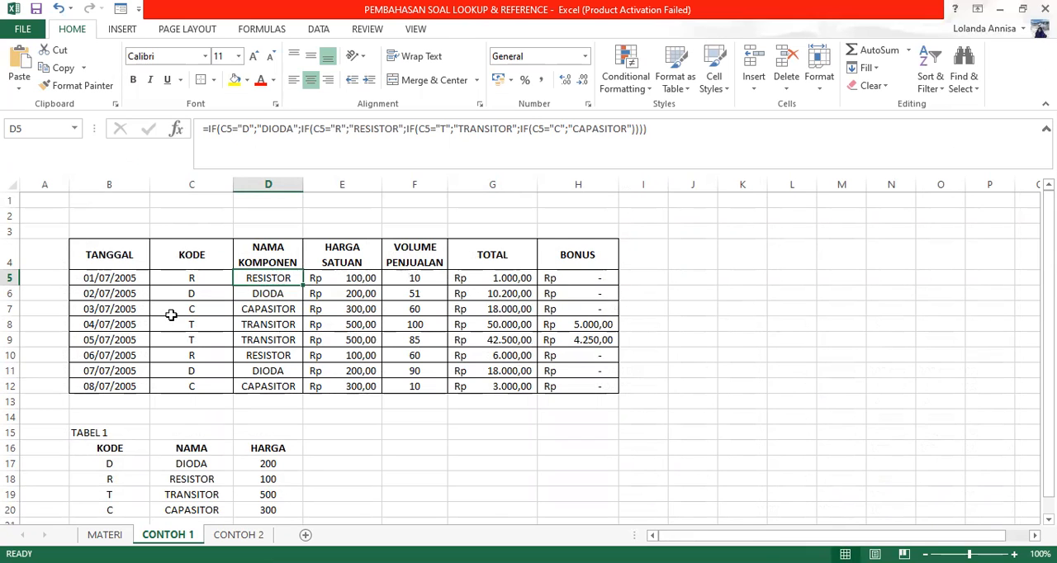
scroll(297, 341, "down", 1)
scroll(296, 339, "up", 1)
left_click(341, 282)
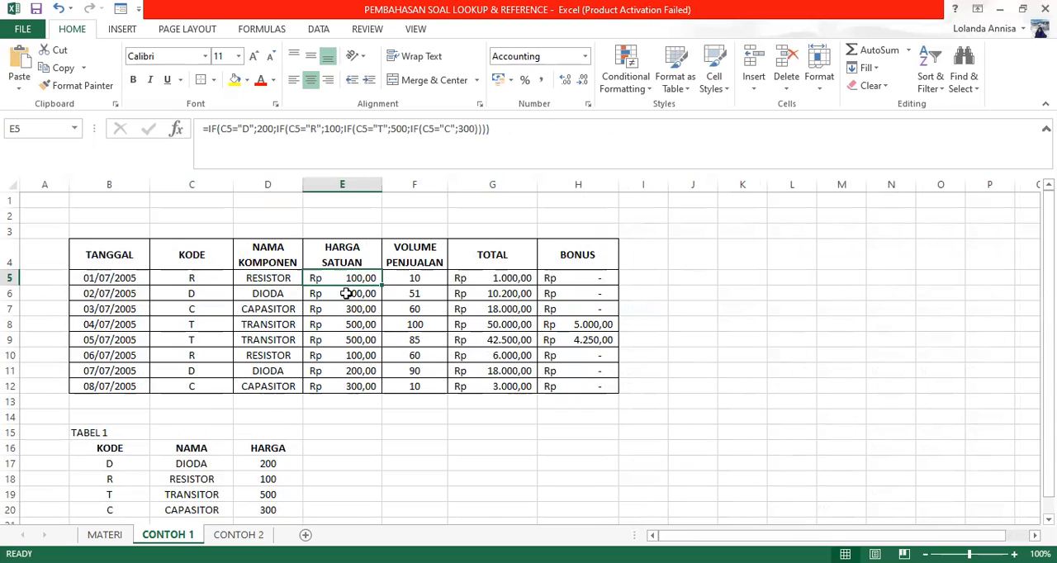
left_click(492, 282)
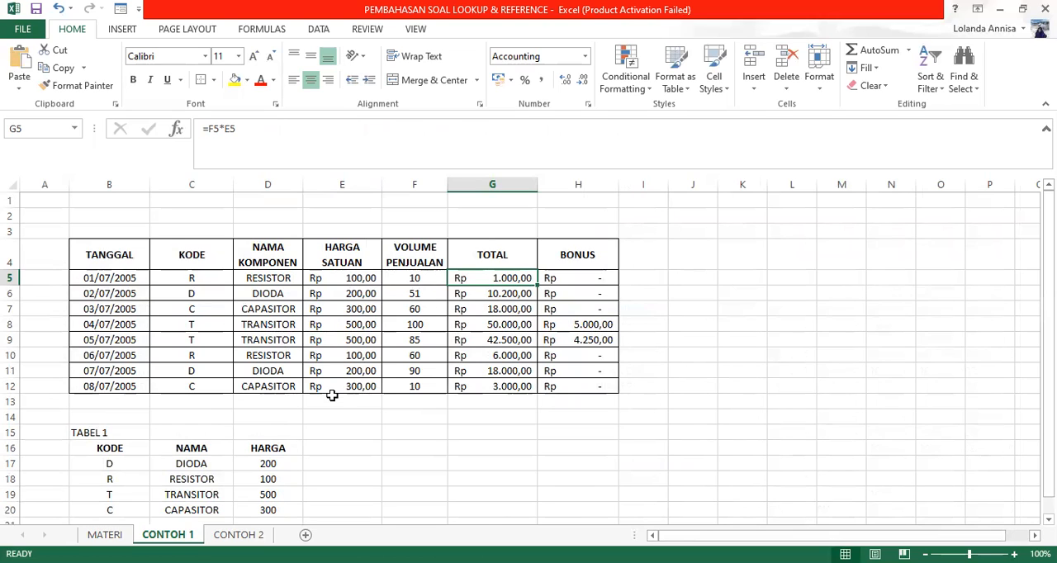
left_click(572, 276)
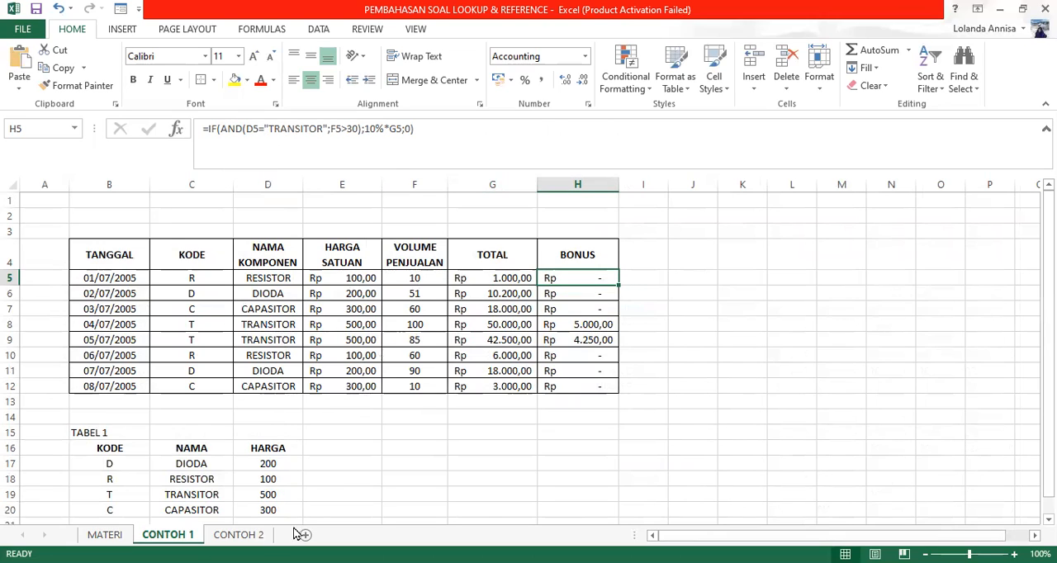
Step: Go back to CONTOH 2 and read the eleven calculation rules, the full passenger table and the PEMASUKAN BERSIH summary rows
left_click(237, 534)
scroll(599, 250, "down", 2)
scroll(598, 250, "down", 5)
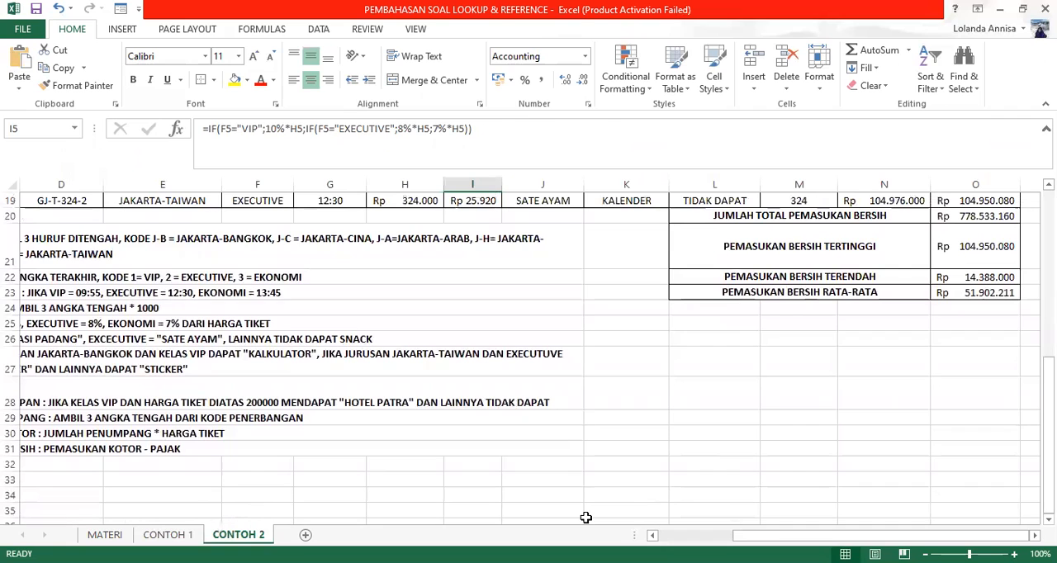
scroll(500, 316, "left", 3)
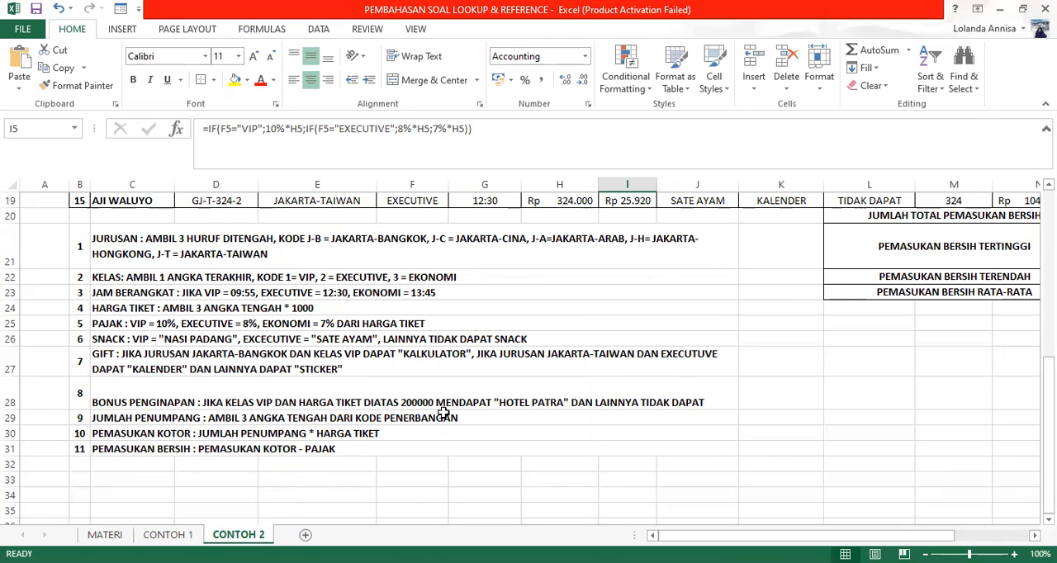
scroll(259, 390, "up", 6)
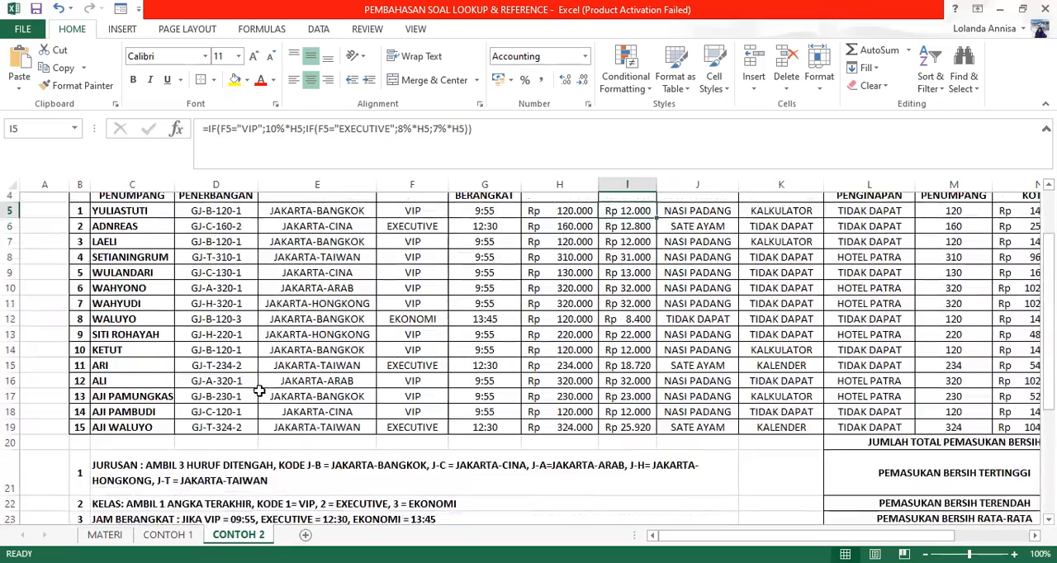
scroll(258, 391, "down", 1)
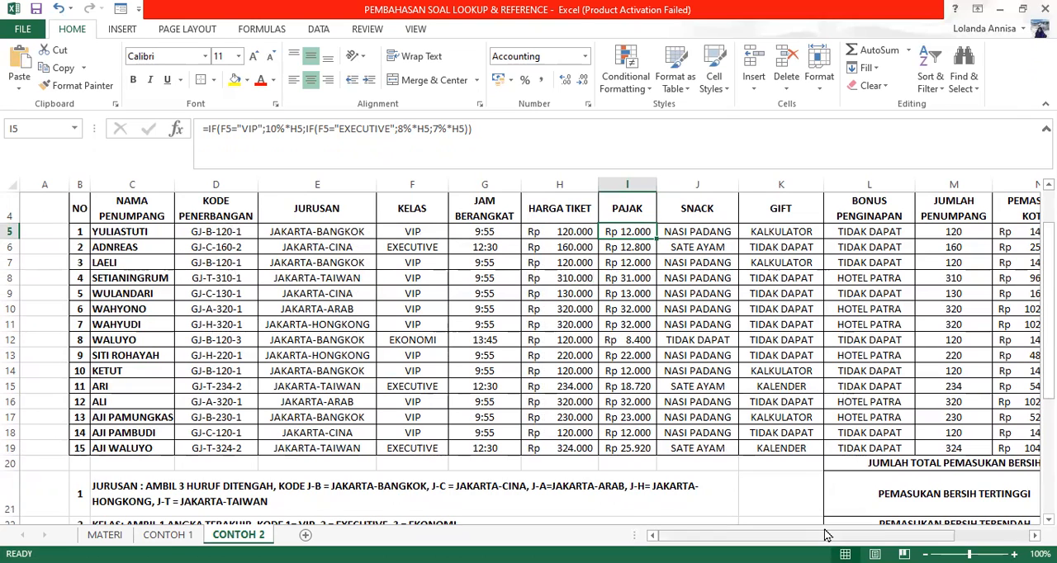
left_click_drag(826, 535, 900, 535)
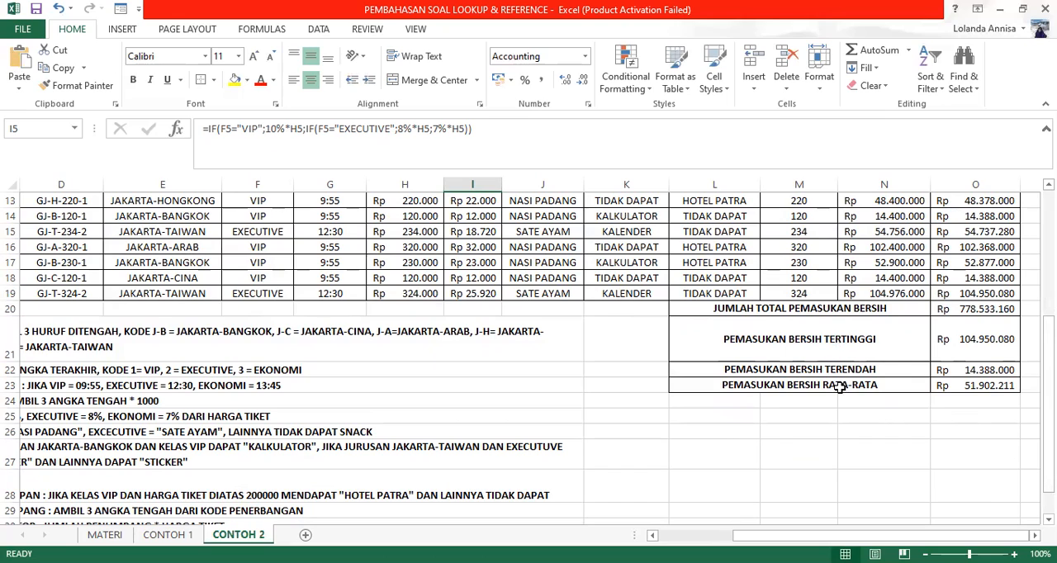
scroll(642, 454, "up", 2)
scroll(642, 454, "up", 1)
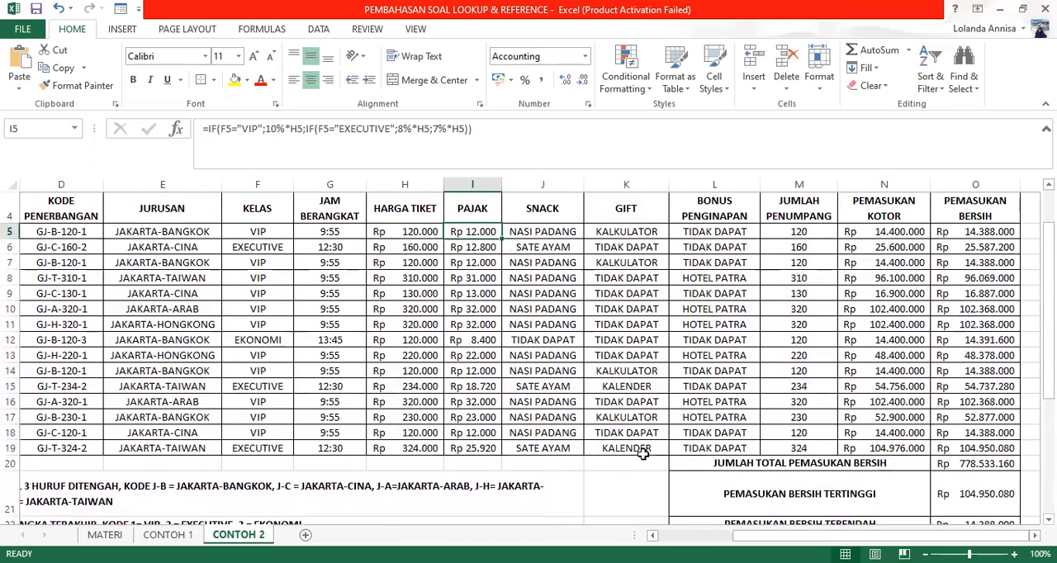
Step: Examine the JURUSAN formula in E5 and compare it with rule 1 about the flight code letters
left_click(129, 238)
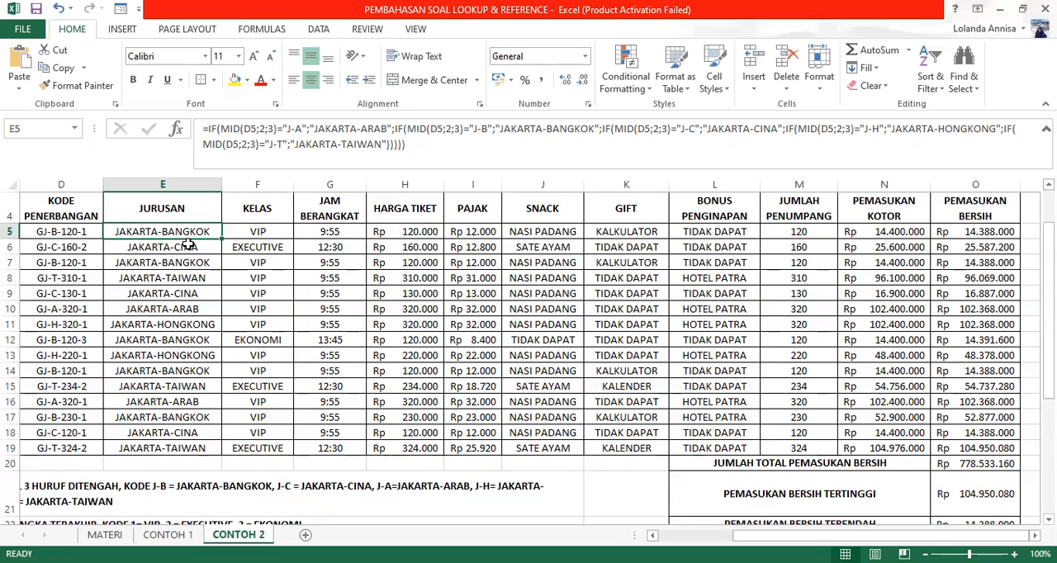
scroll(181, 256, "down", 2)
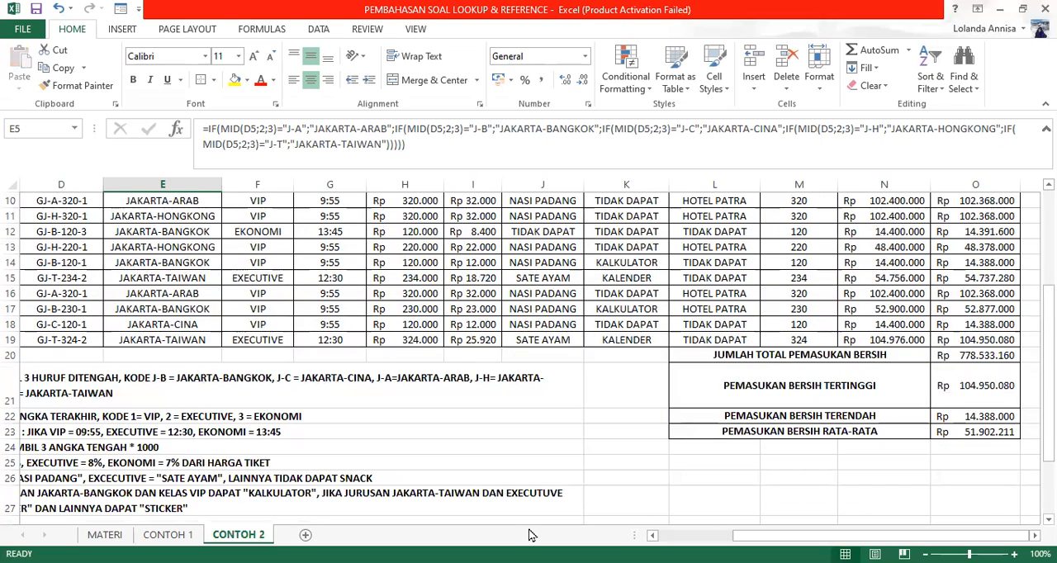
left_click_drag(799, 536, 749, 536)
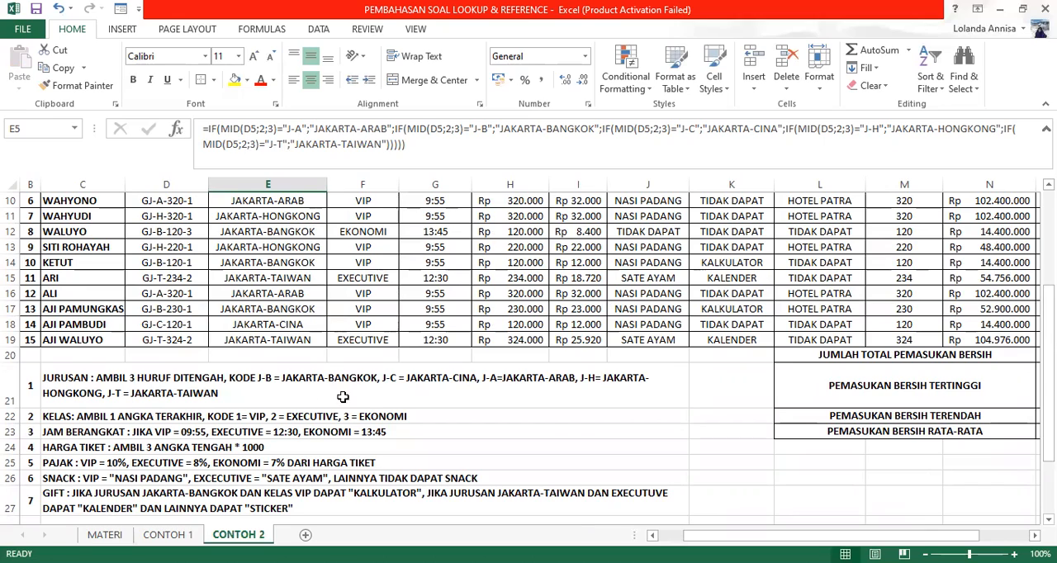
scroll(371, 364, "up", 2)
scroll(363, 371, "down", 2)
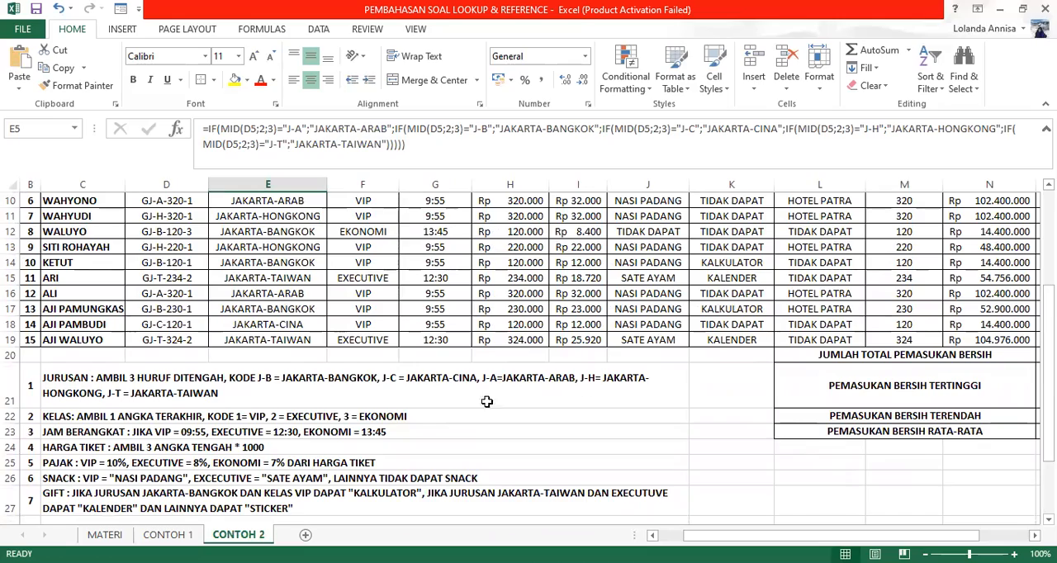
scroll(393, 329, "up", 3)
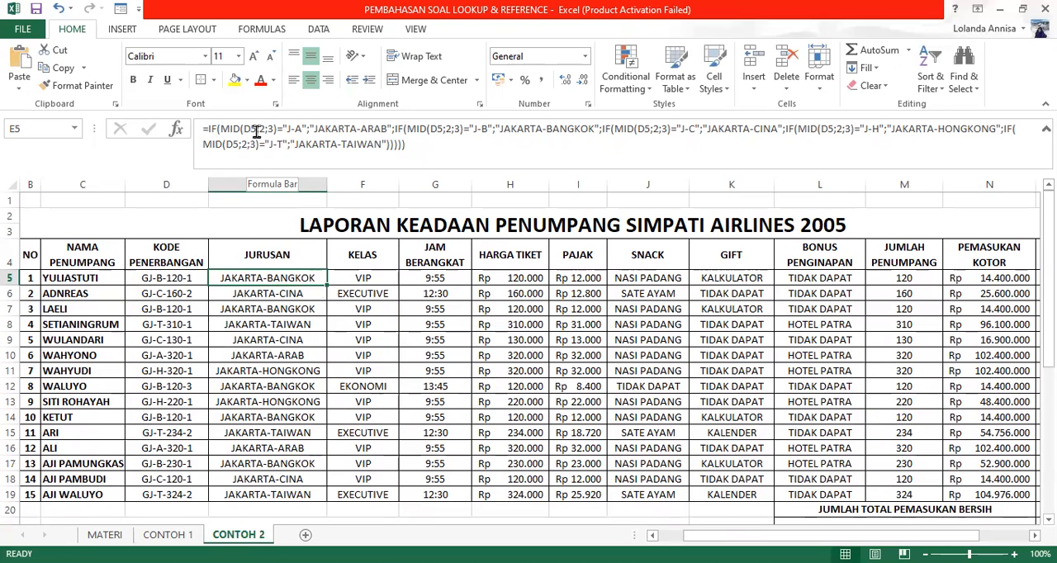
Step: Highlight the MID arguments D5;2;3 in the E5 formula and undo the accidental change to it
left_click_drag(245, 130, 273, 129)
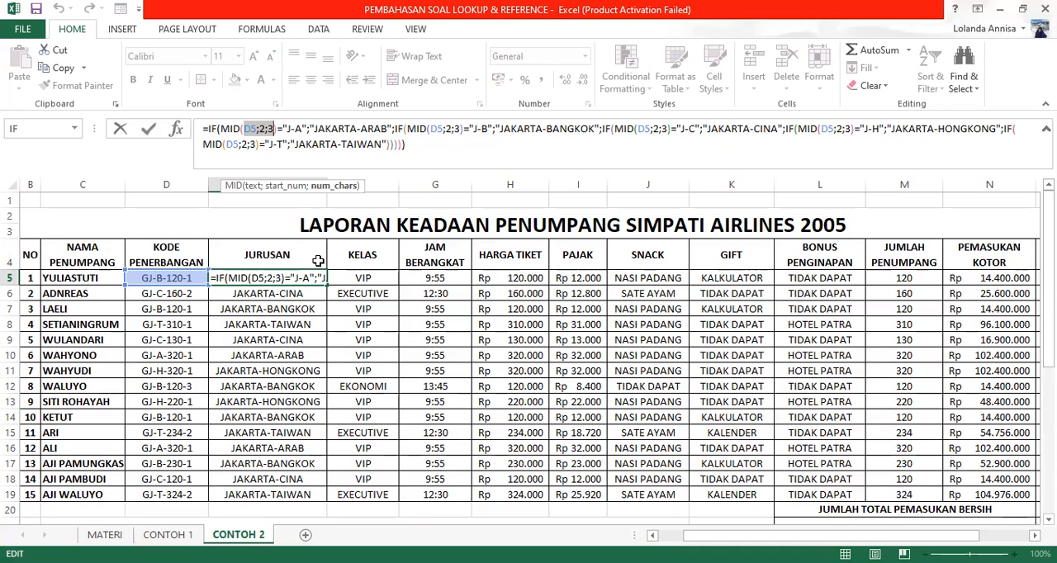
left_click(293, 278)
left_click(280, 353)
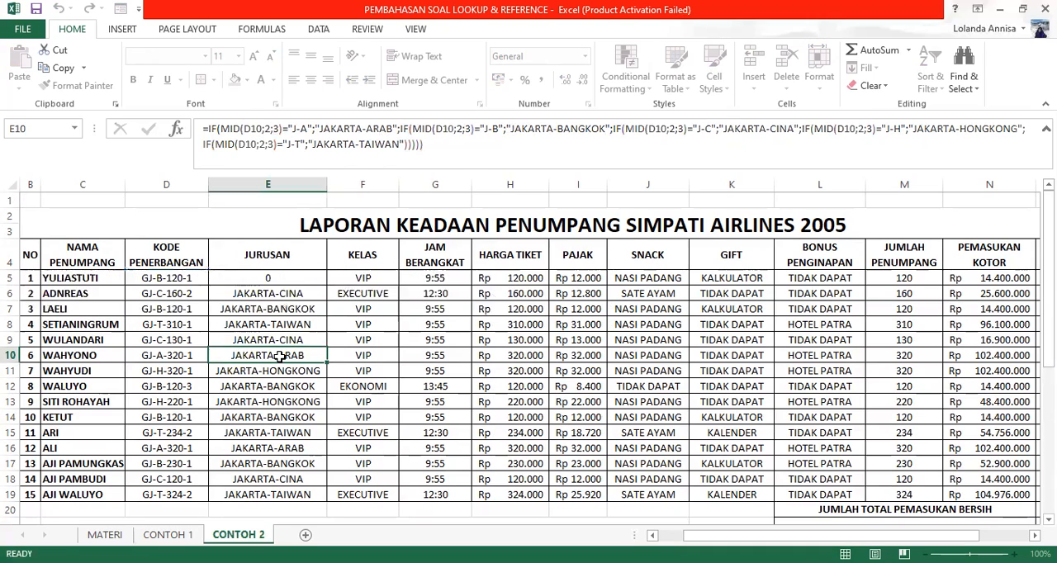
left_click(286, 279)
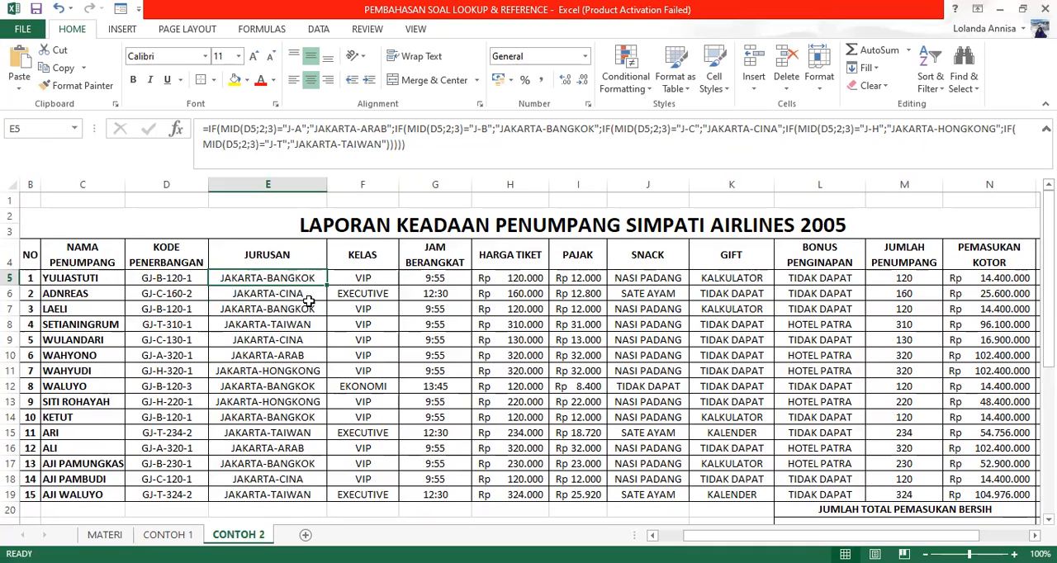
Step: Examine the KELAS formula in F5 and the JAM BERANGKAT formula in G5 against rules 2 and 3
left_click(371, 278)
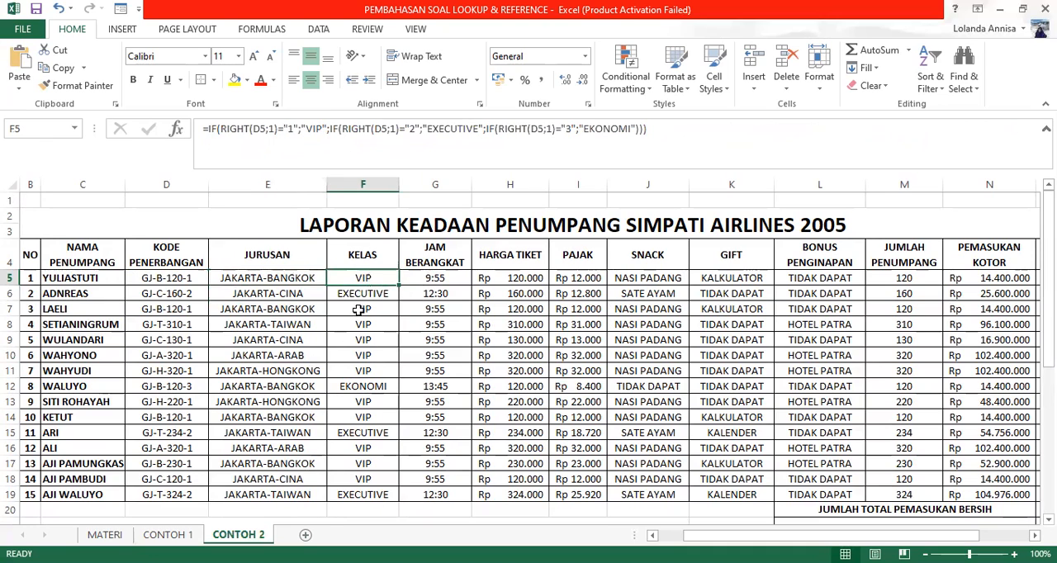
scroll(338, 346, "down", 6)
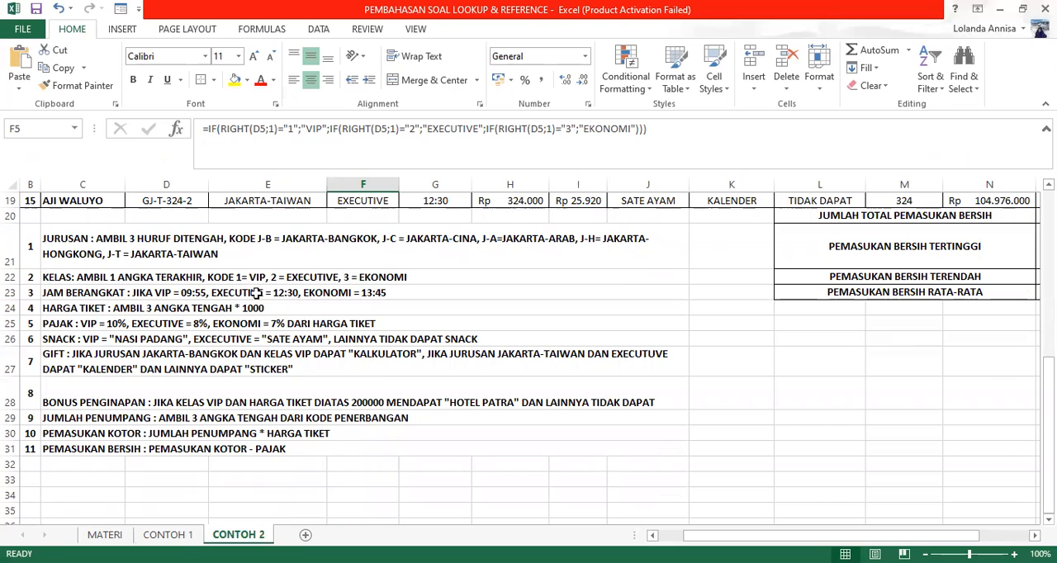
scroll(261, 327, "up", 6)
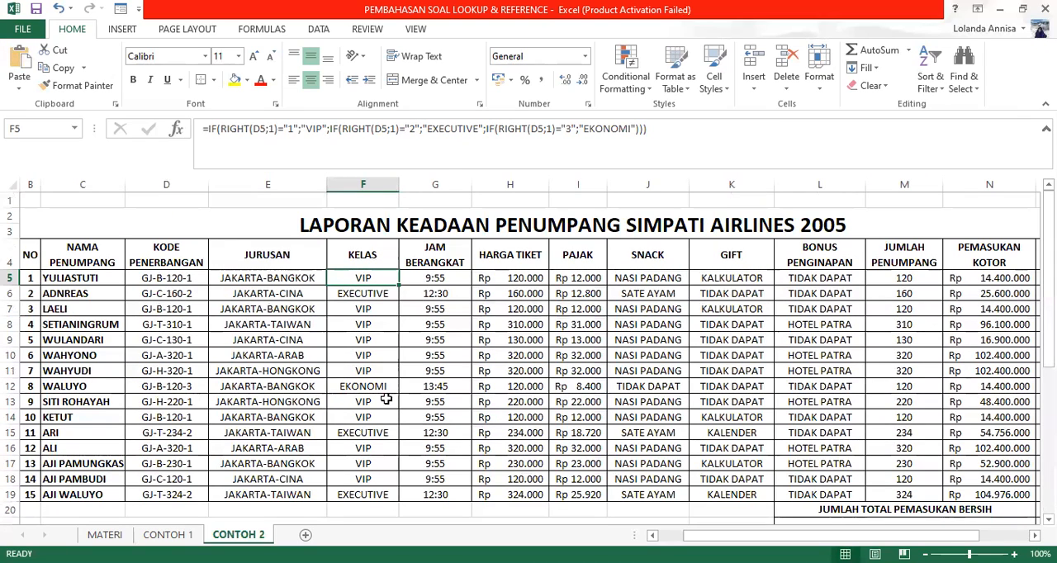
left_click(436, 278)
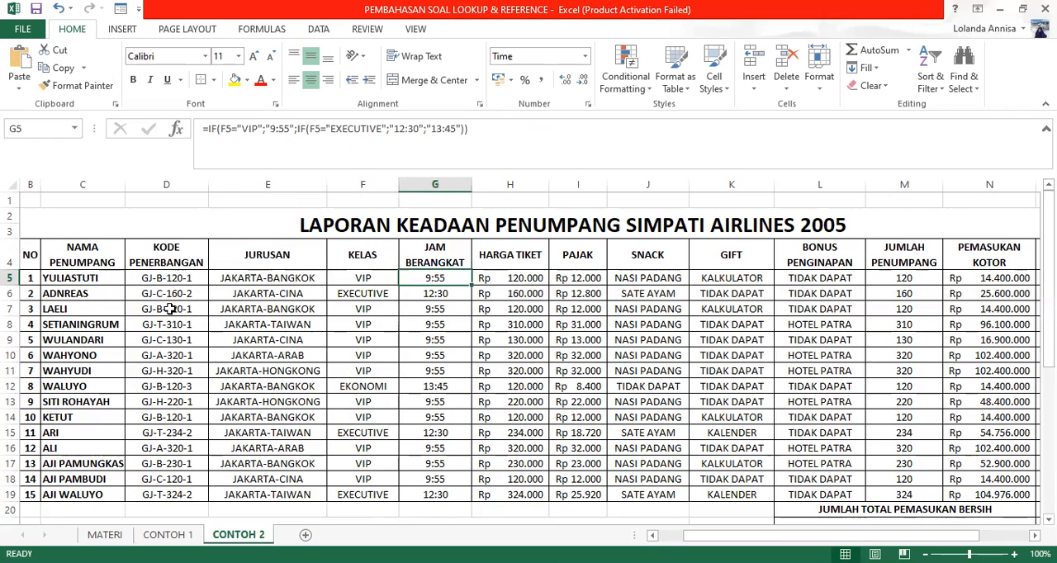
scroll(170, 309, "down", 5)
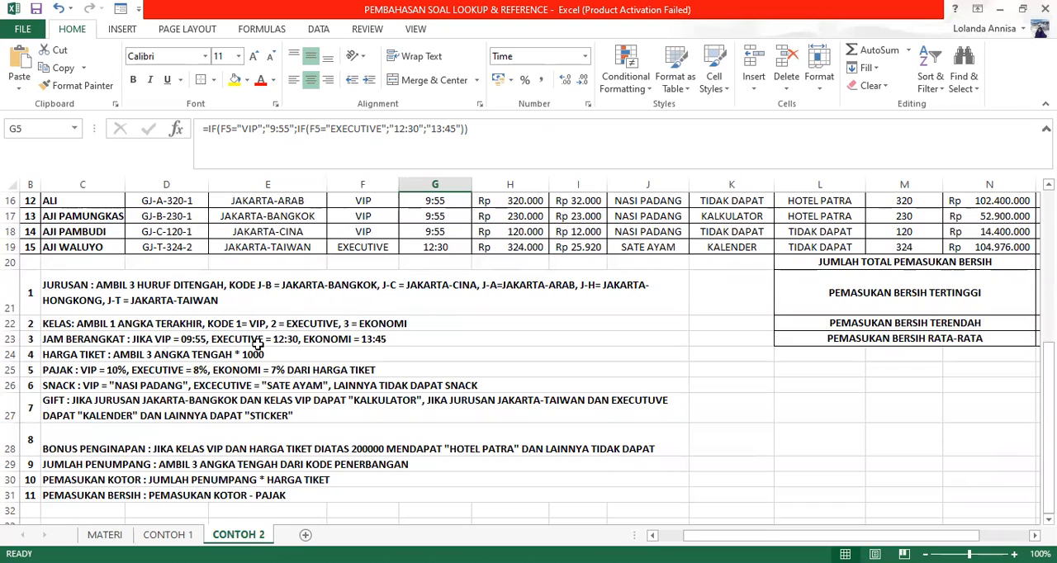
scroll(307, 339, "up", 5)
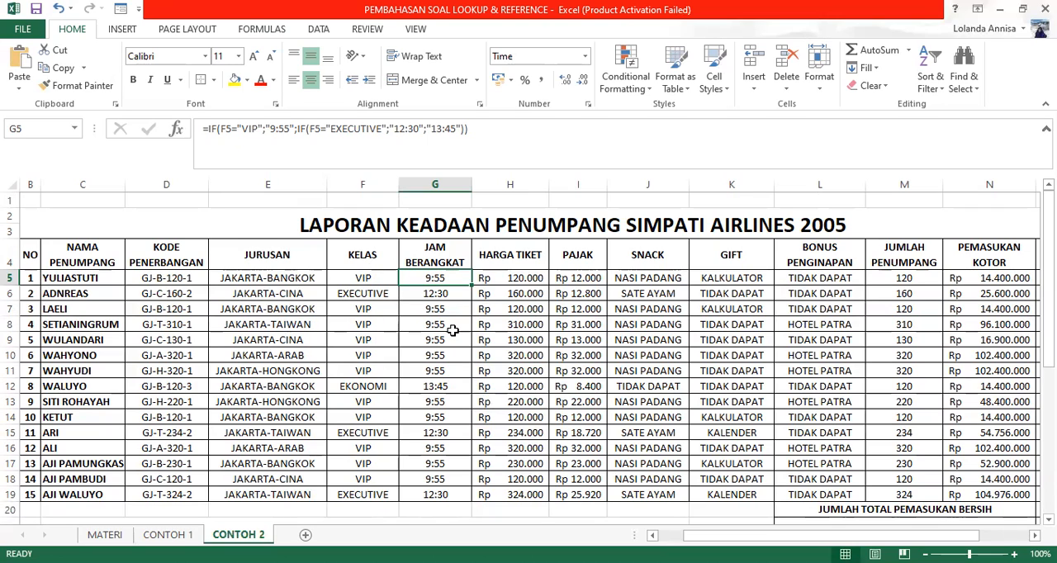
Step: Examine the HARGA TIKET, PAJAK and SNACK formulas in H5, I5 and J5, plus the SNACK formula in J12
left_click(516, 279)
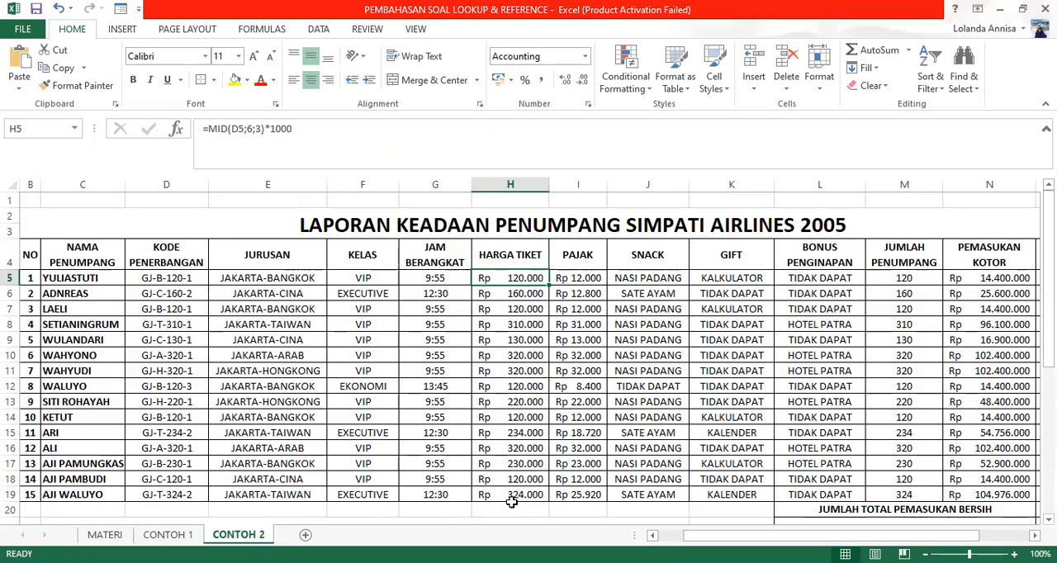
left_click(581, 279)
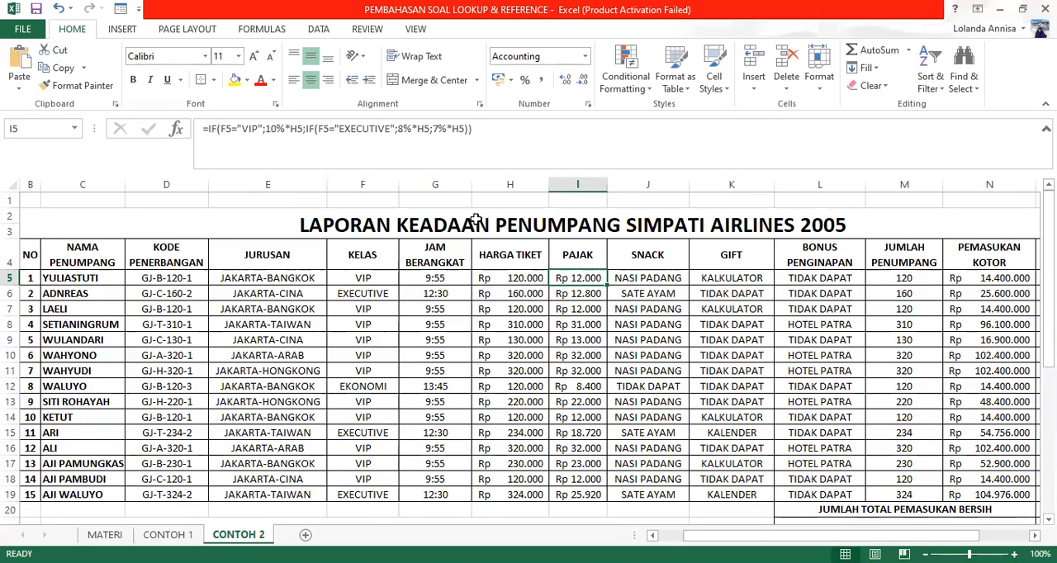
left_click(640, 279)
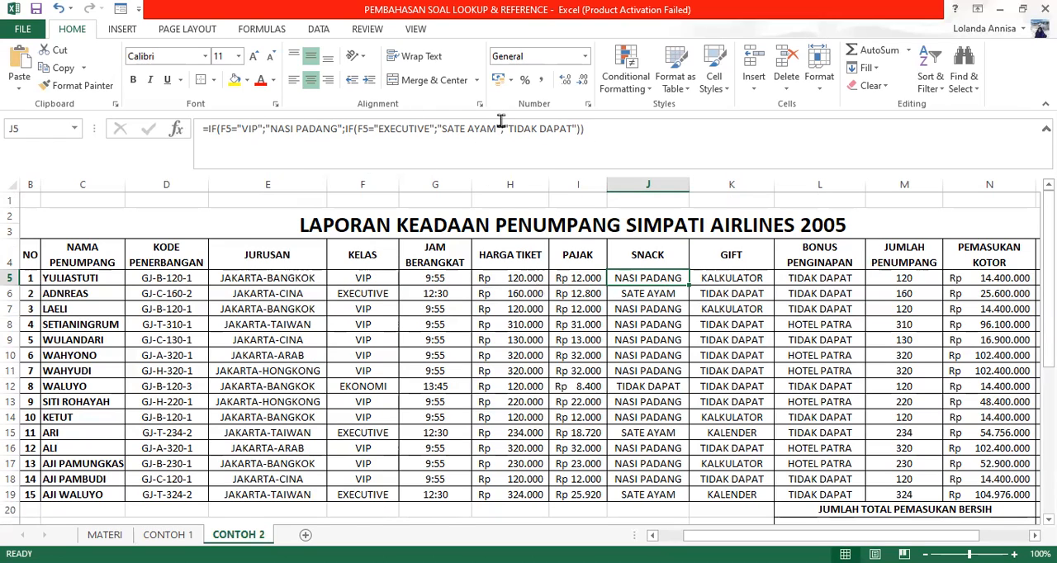
left_click(640, 386)
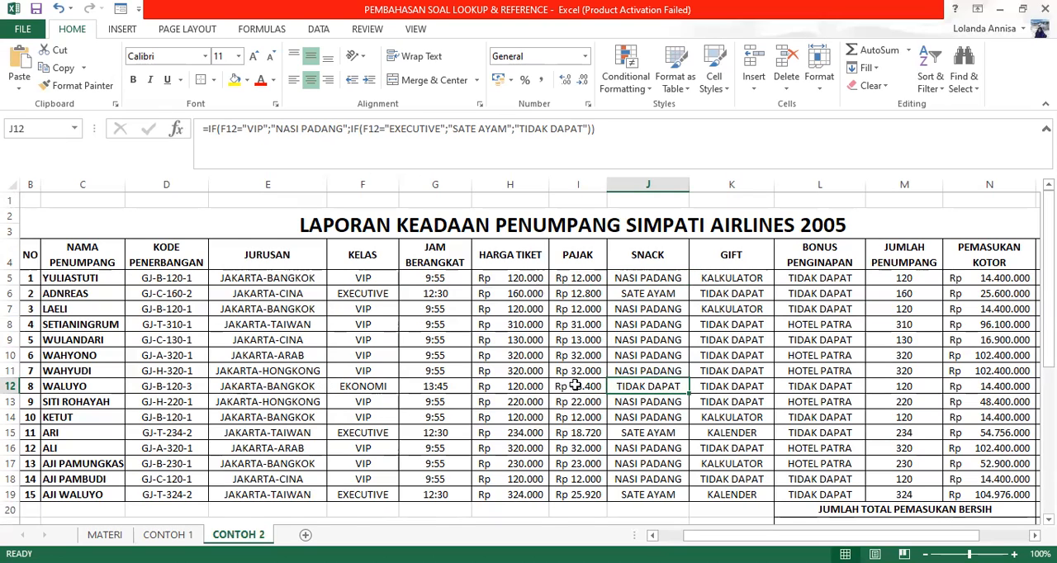
Step: Examine the GIFT formula in K5 and compare it with rule 7 below the table
left_click(743, 284)
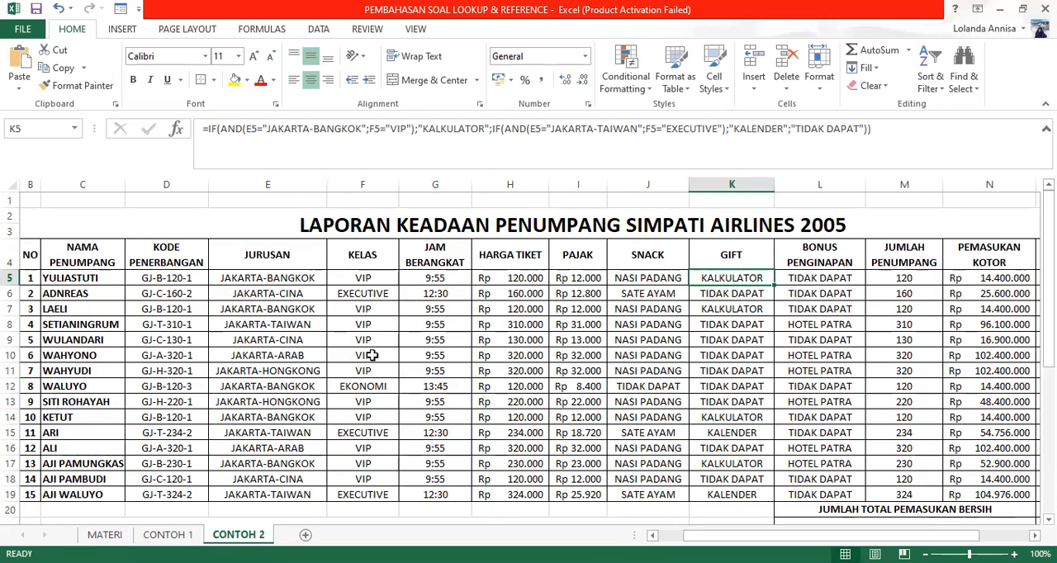
scroll(372, 355, "down", 6)
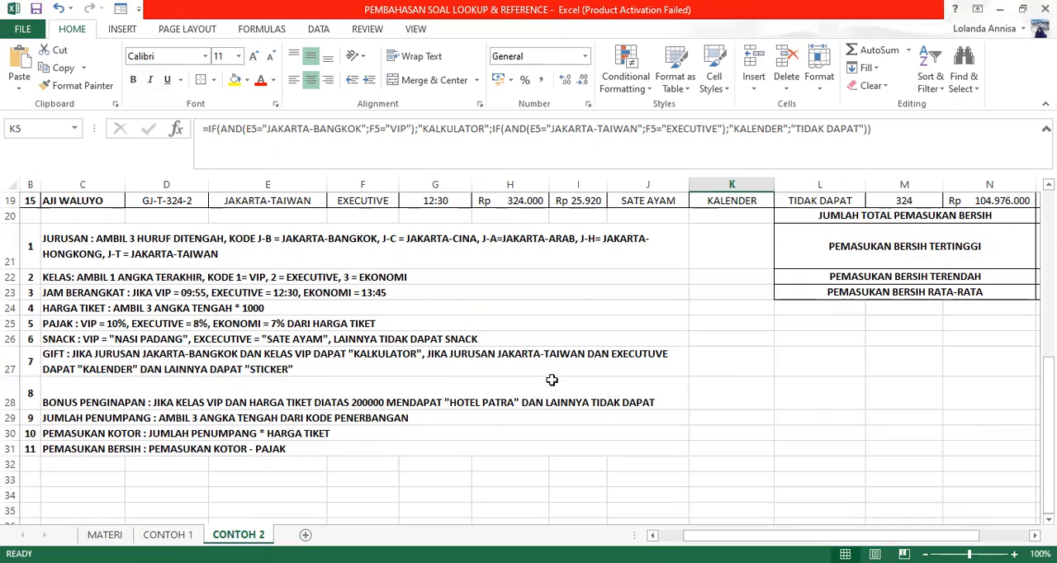
scroll(551, 380, "up", 5)
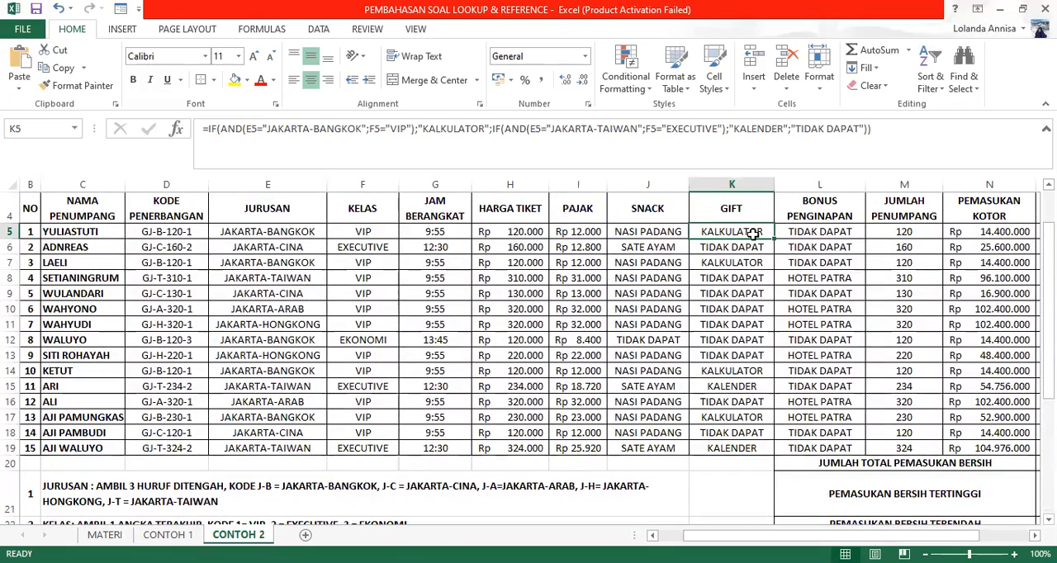
scroll(718, 322, "down", 3)
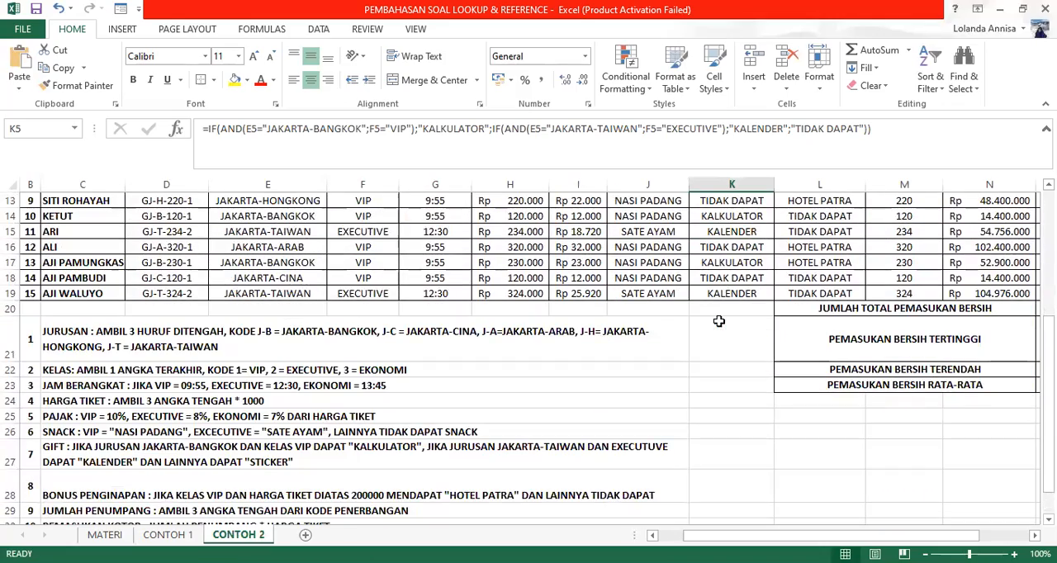
Step: Change the fallback gift in the K8 GIFT formula to "STICKER"
scroll(718, 322, "up", 3)
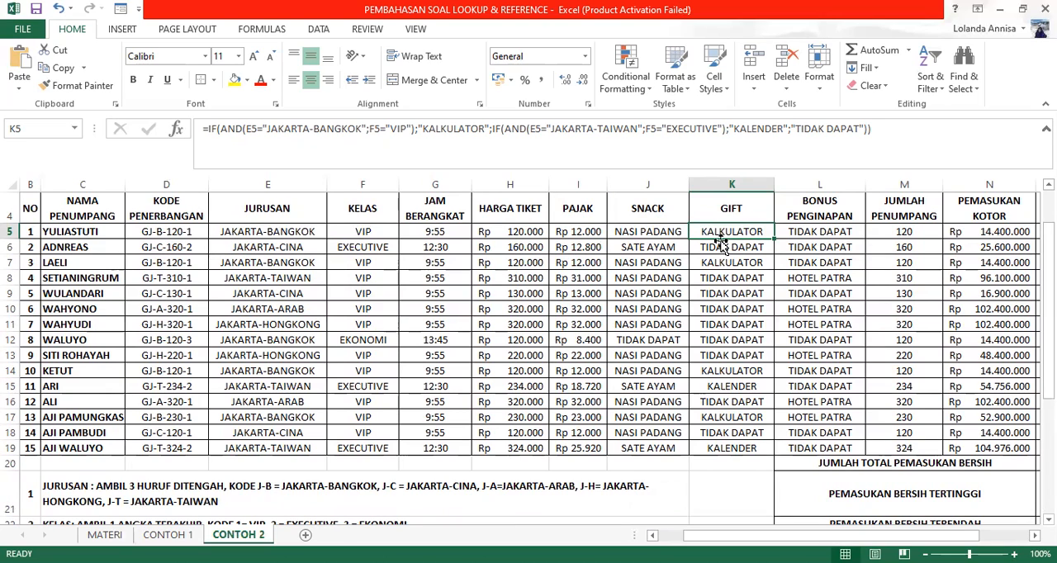
left_click(733, 393)
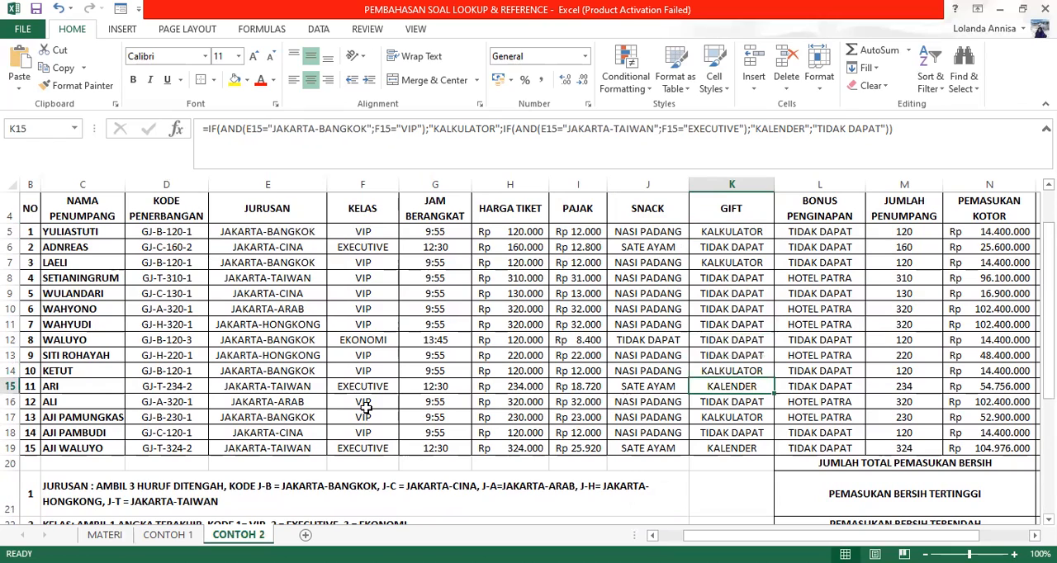
left_click(746, 279)
left_click_drag(796, 128, 857, 128)
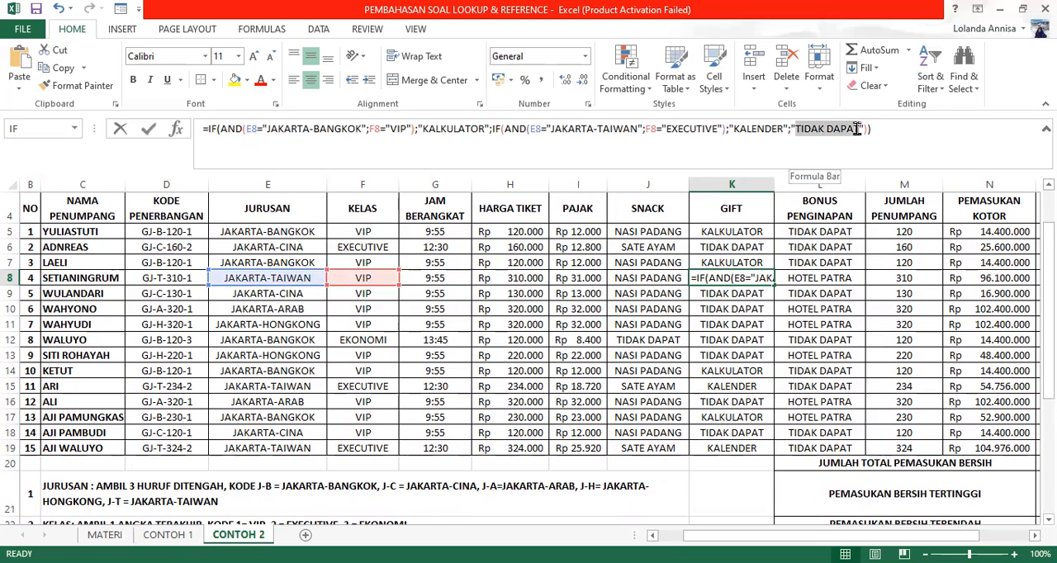
type("STICKER")
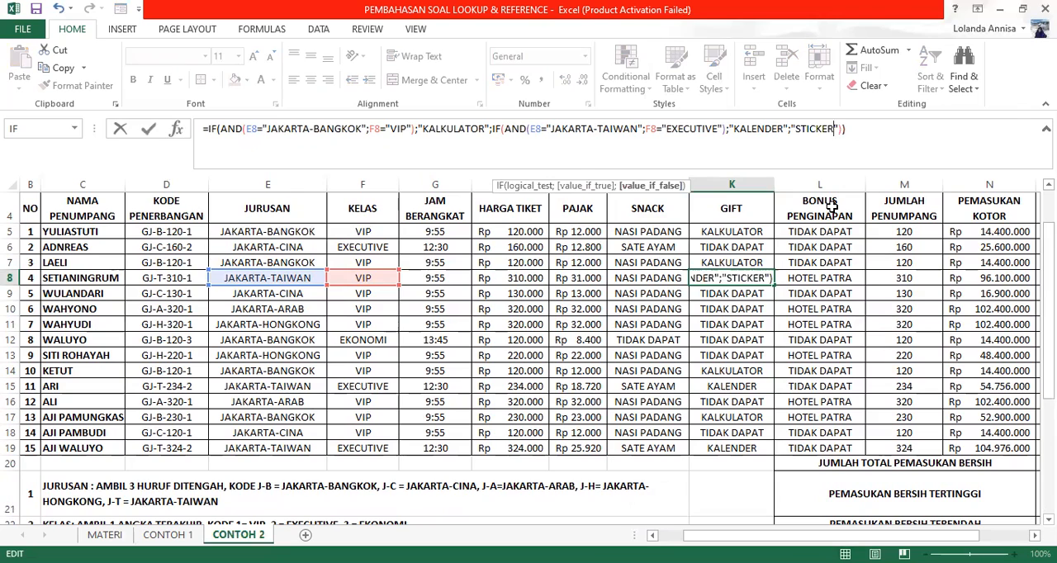
key("Return")
Step: Change the fallback gift in the K5 GIFT formula to "STICKER" and fill the formula down to K19
key("Up")
key("Up")
key("Up")
key("Up")
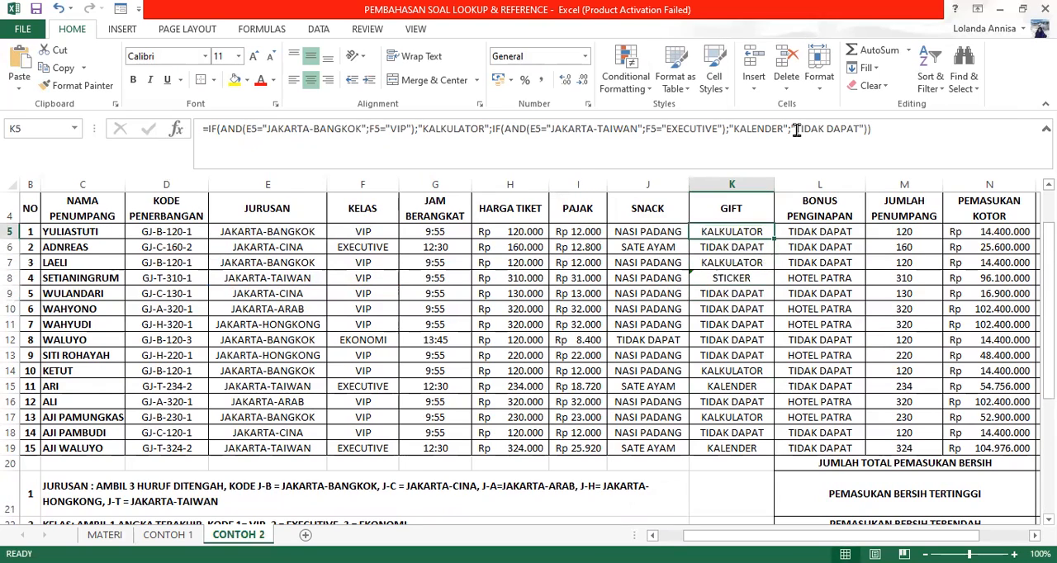
left_click_drag(797, 132, 859, 132)
type("STICKER")
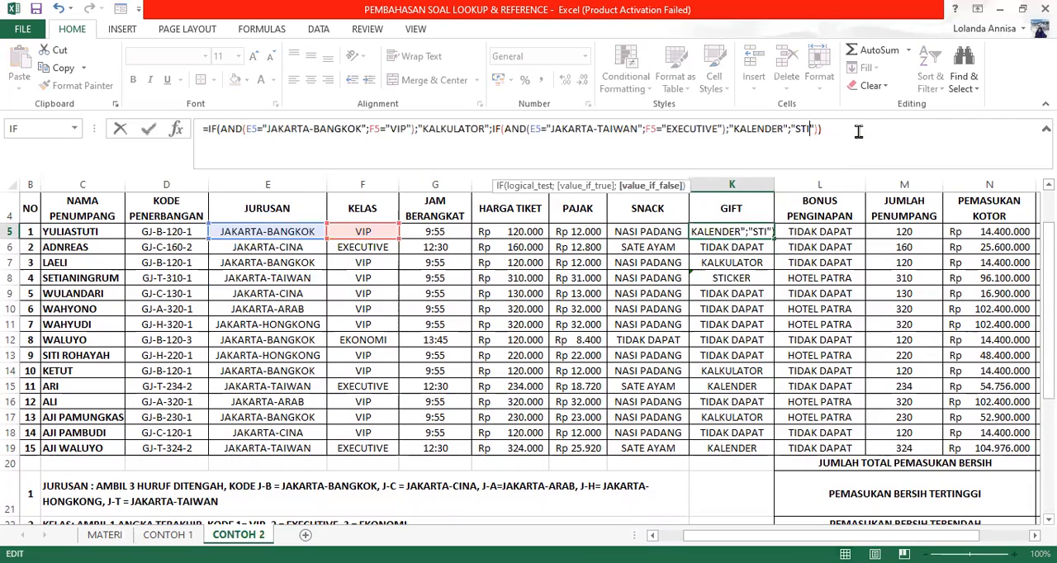
key("Return")
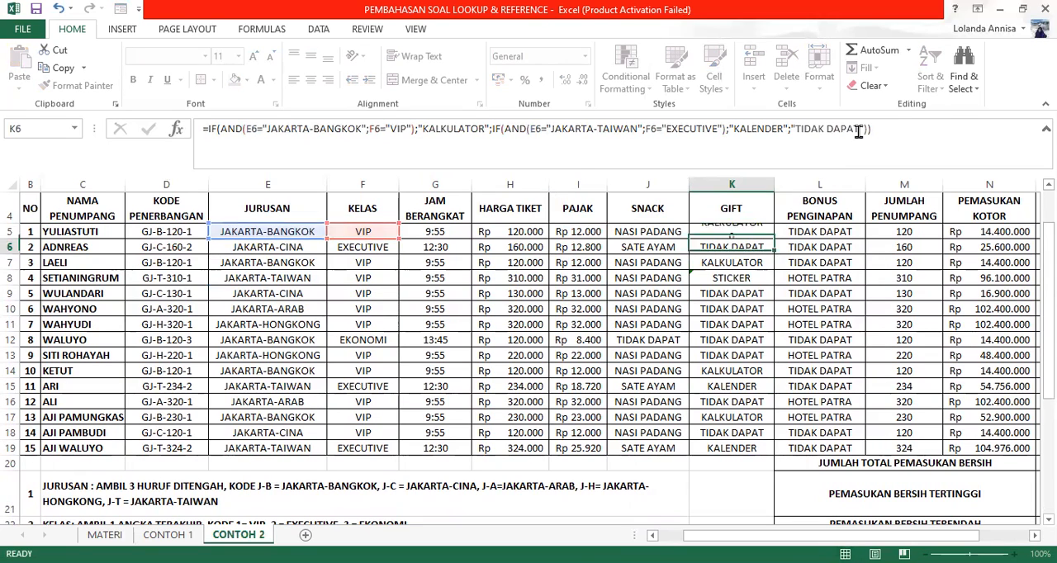
left_click(744, 231)
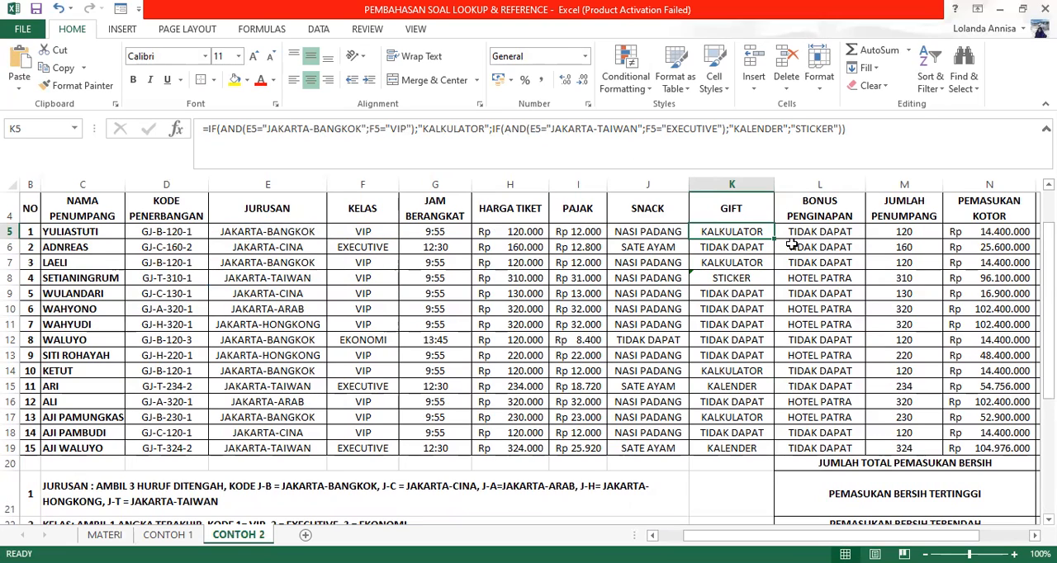
left_click_drag(773, 238, 760, 451)
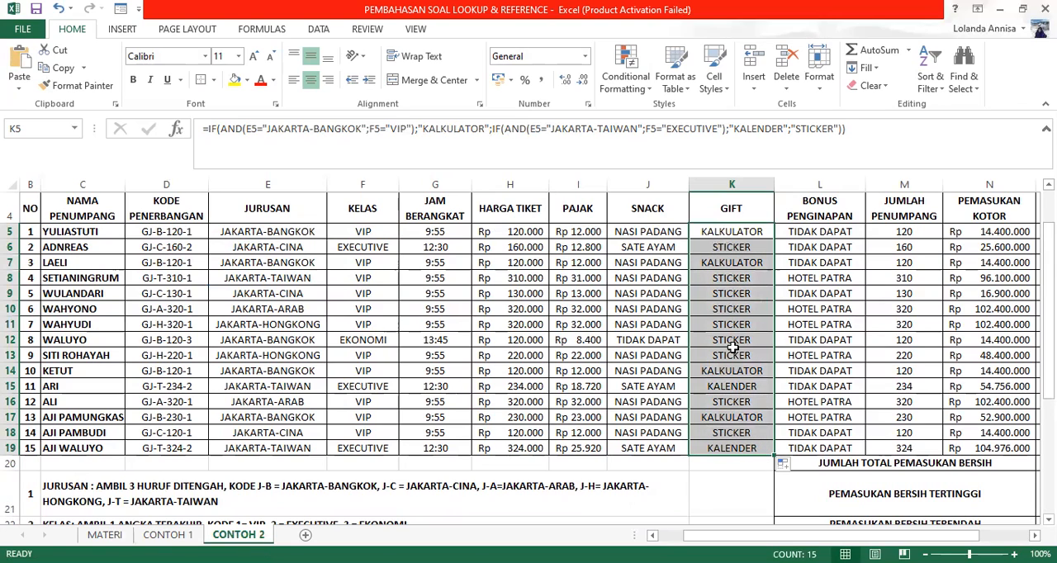
Step: Check rule 8, replace "TIDAK DAPAT" with "-" in the L5 BONUS PENGINAPAN formula, and fill it down to L19
scroll(623, 321, "down", 5)
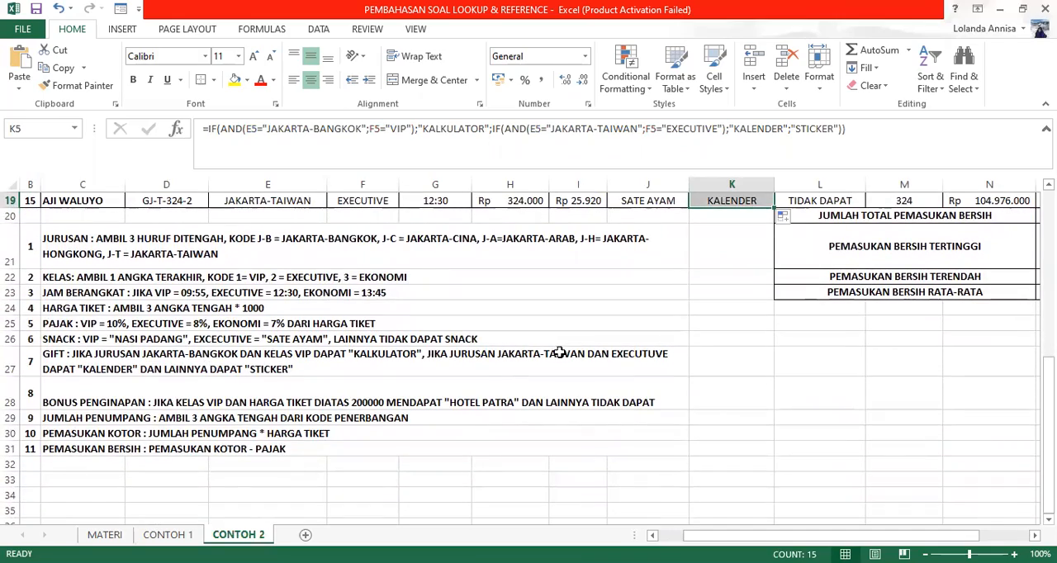
scroll(560, 351, "up", 5)
scroll(841, 341, "up", 1)
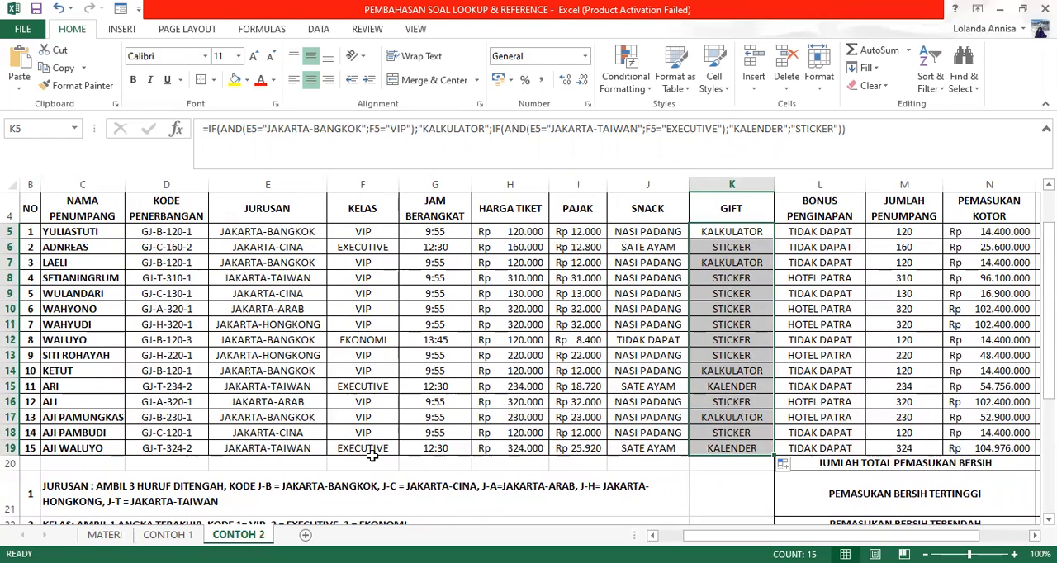
left_click(822, 234)
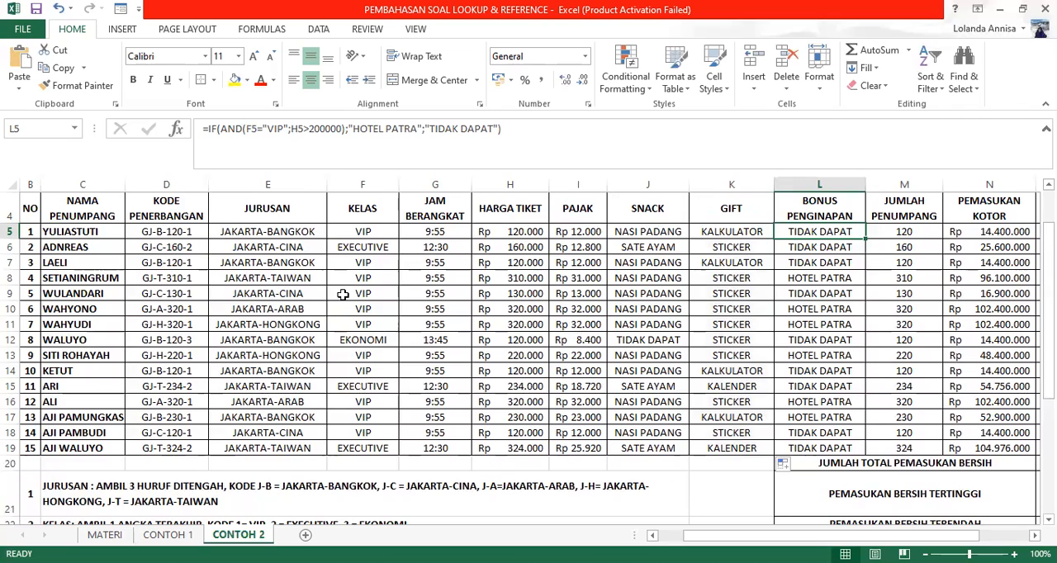
scroll(342, 293, "down", 4)
scroll(342, 296, "down", 1)
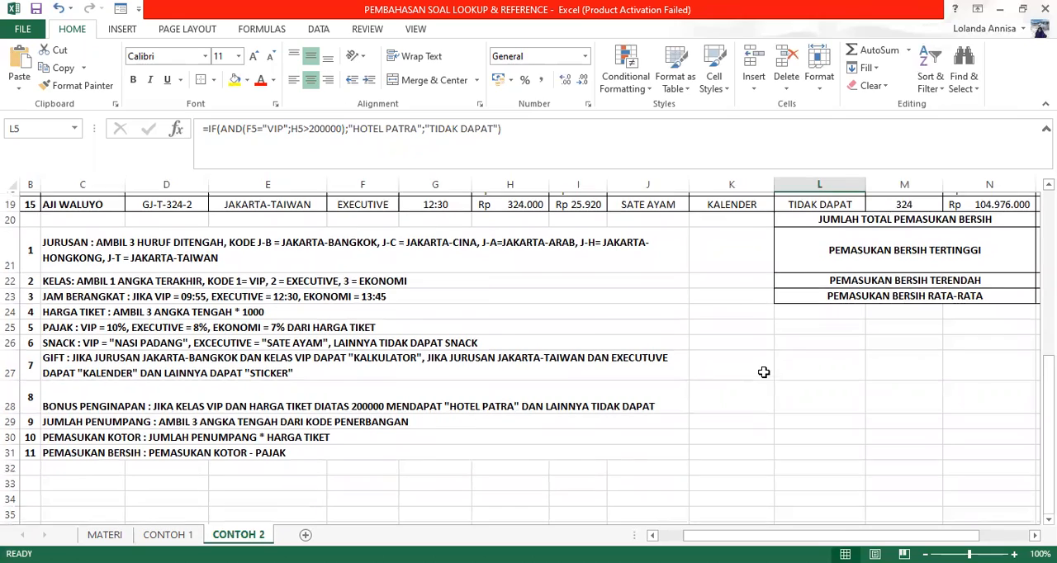
scroll(763, 379, "up", 5)
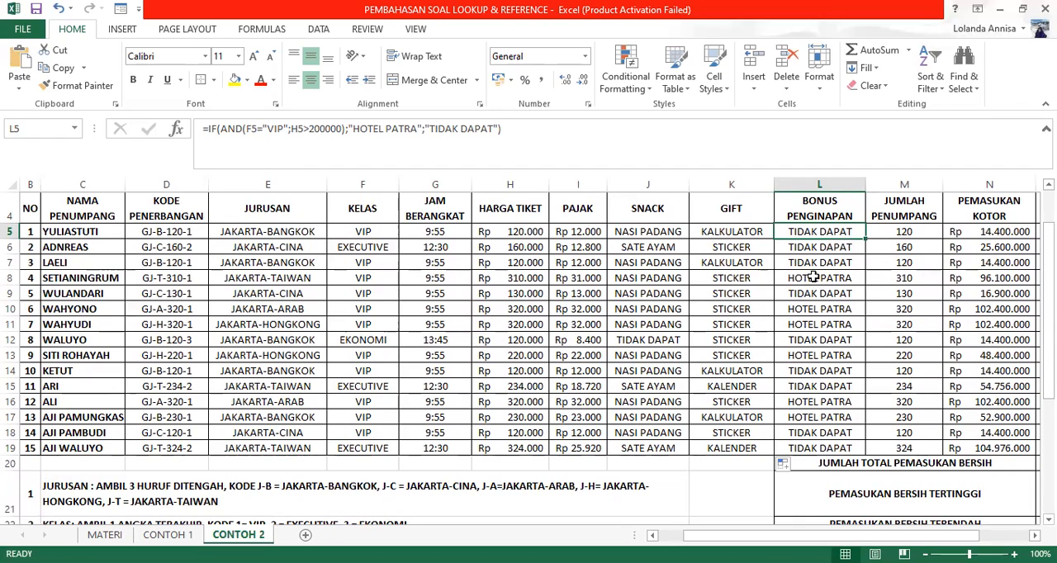
left_click_drag(491, 128, 429, 129)
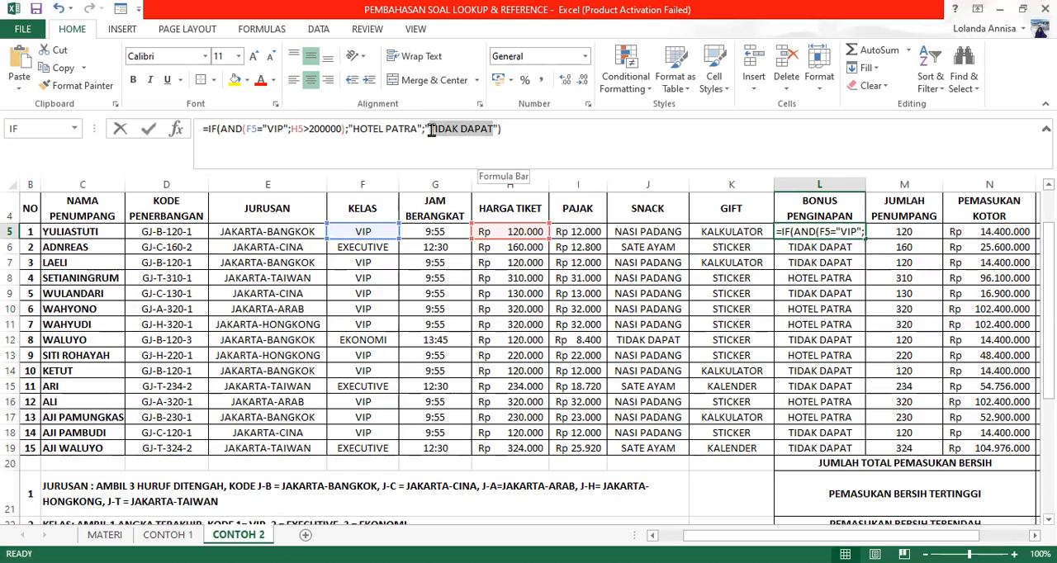
type("-")
key("Return")
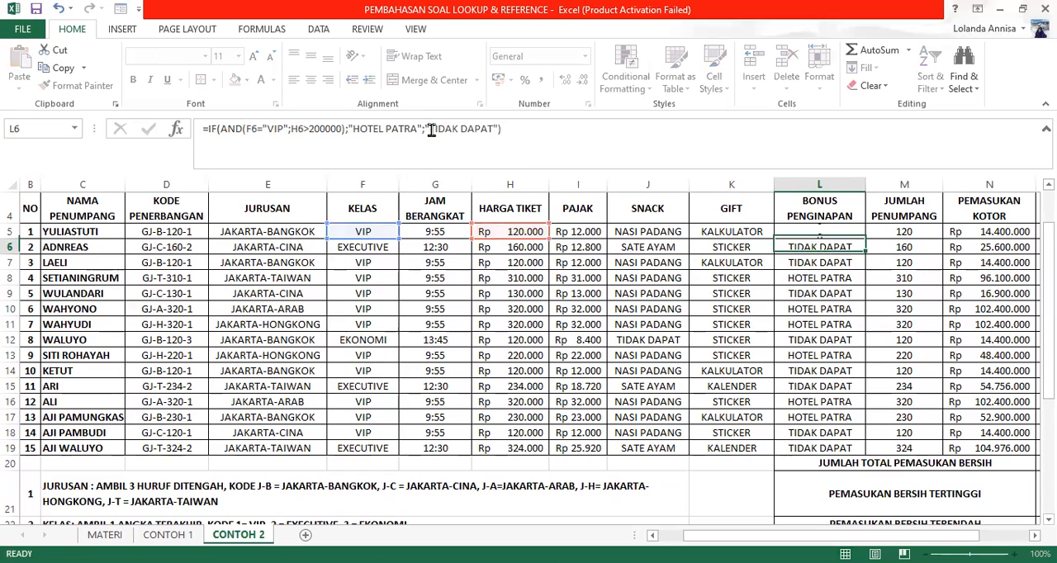
left_click(829, 232)
left_click_drag(865, 239, 856, 452)
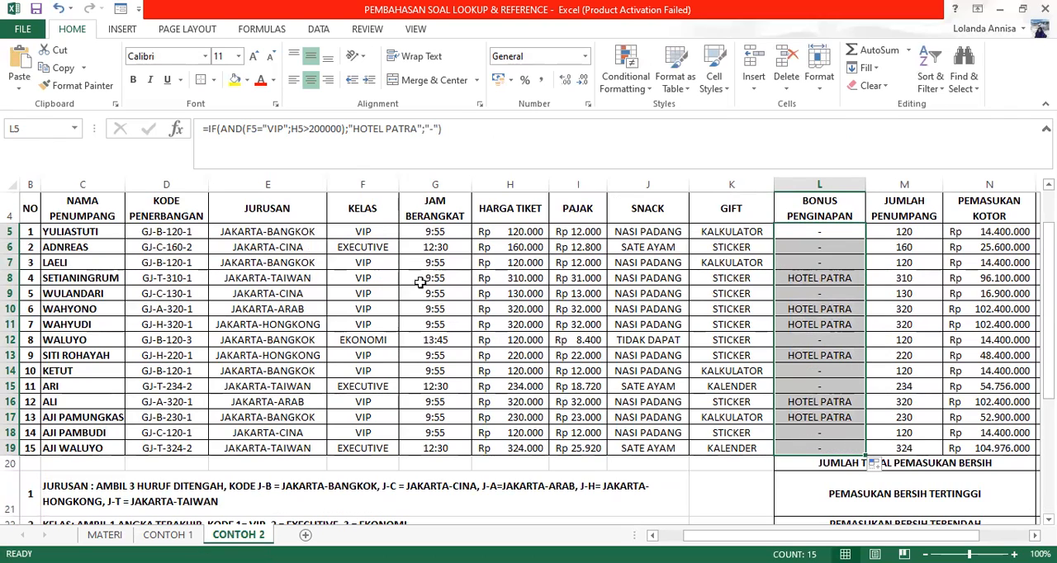
Step: Compare the KELAS and HARGA TIKET values in rows 8 and 10 with the BONUS PENGINAPAN conditions in rule 8
scroll(247, 286, "down", 4)
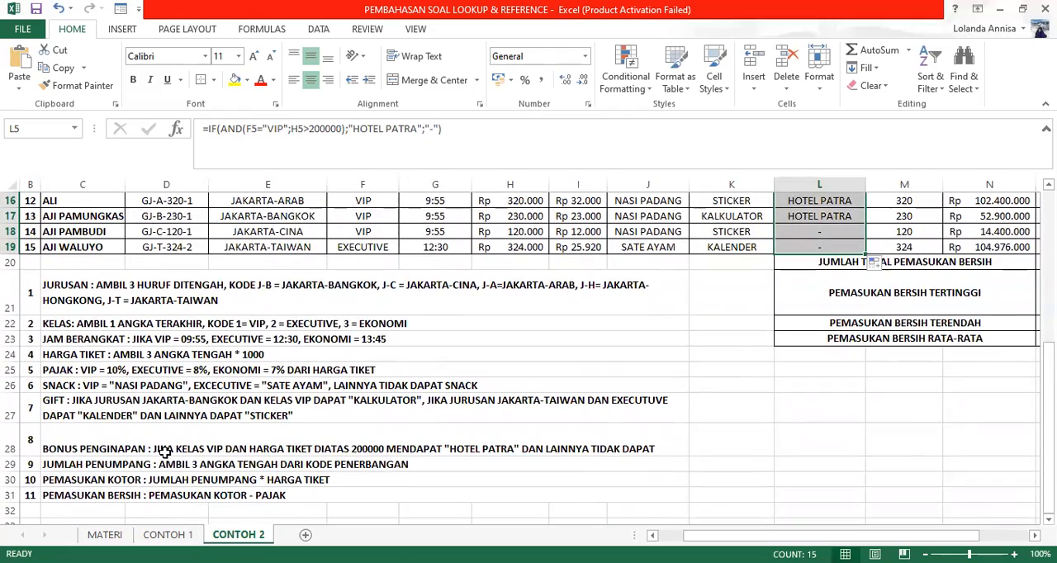
scroll(385, 386, "up", 5)
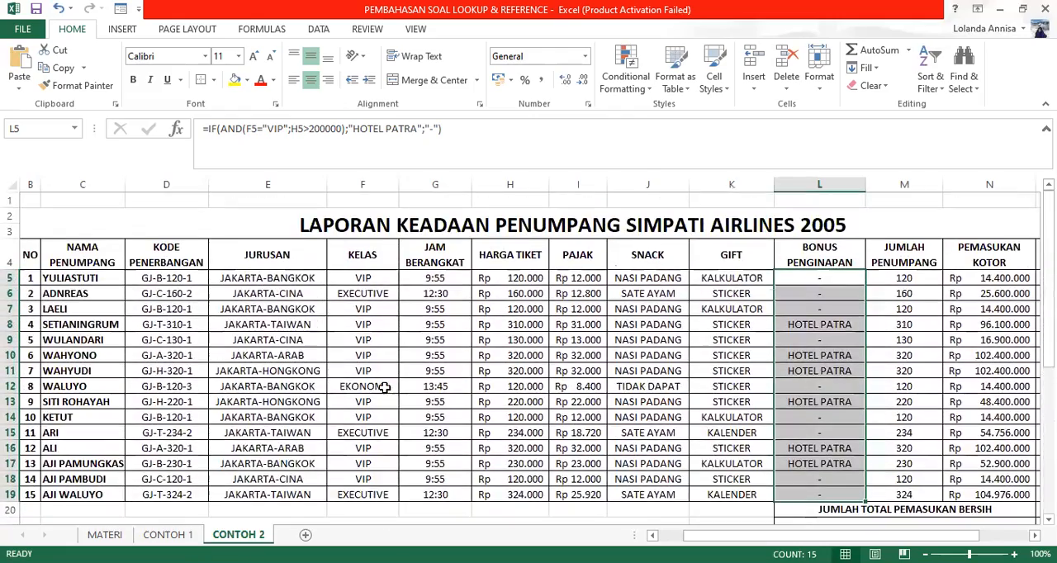
left_click(362, 328)
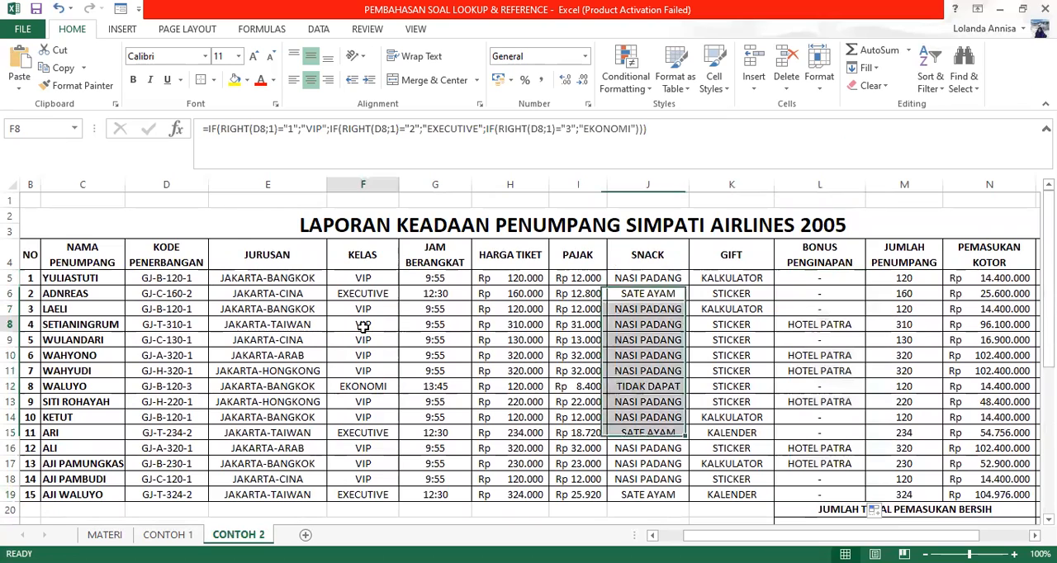
left_click(523, 327)
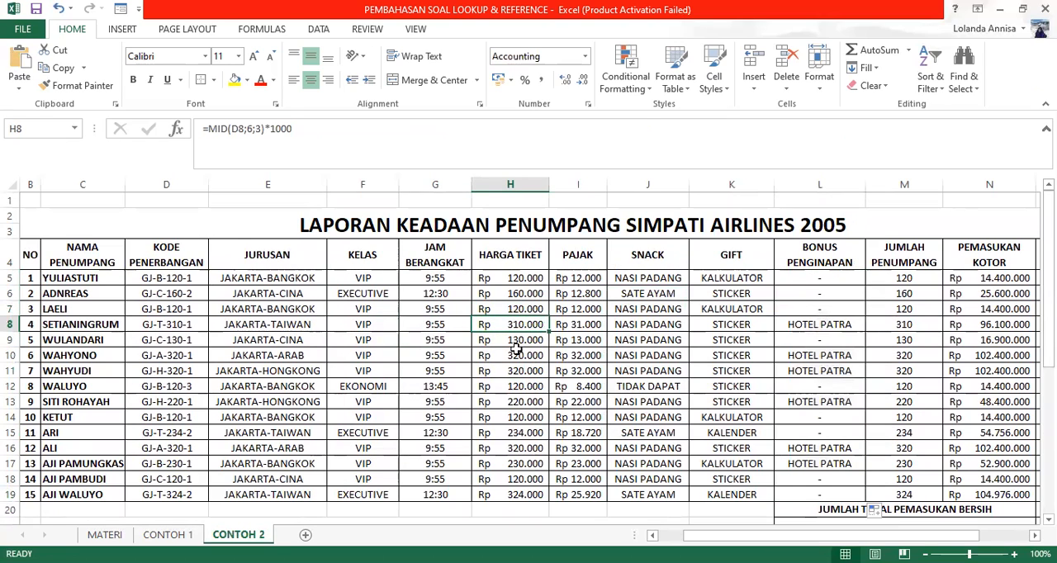
left_click(516, 359)
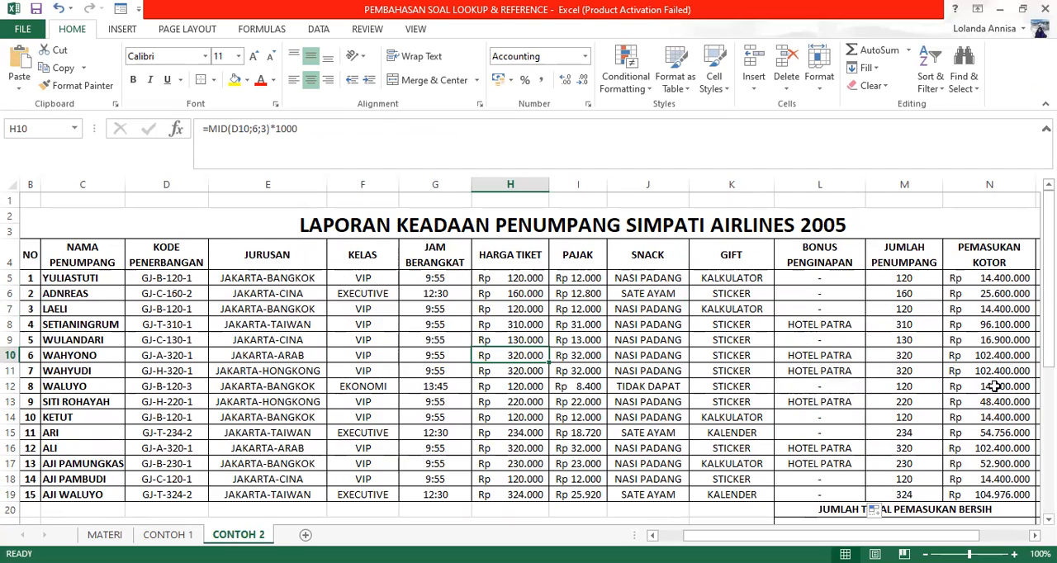
scroll(989, 390, "down", 1)
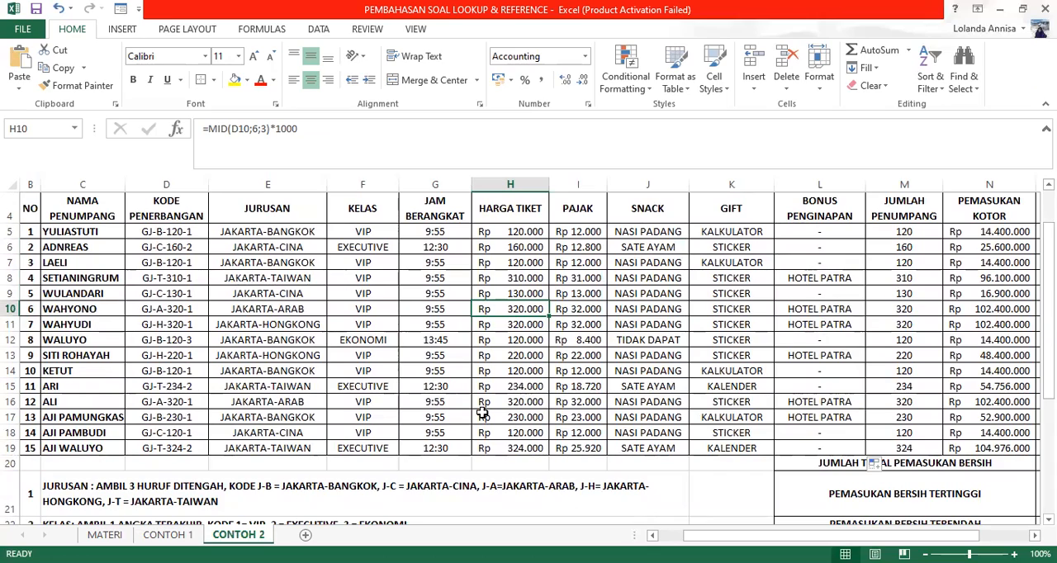
scroll(454, 417, "down", 2)
scroll(454, 417, "down", 3)
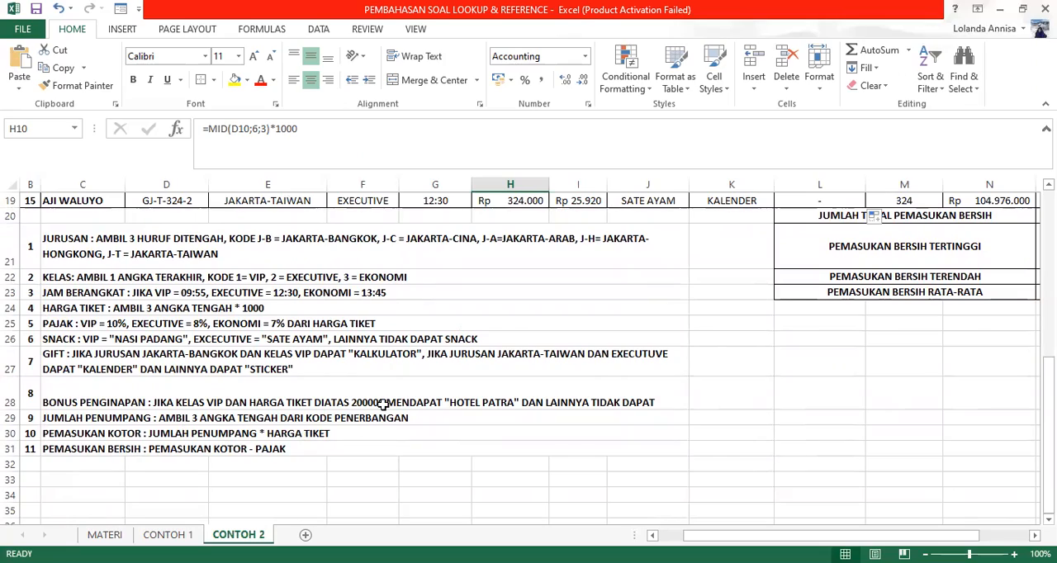
Step: Examine the JUMLAH PENUMPANG, PEMASUKAN KOTOR and PEMASUKAN BERSIH formulas in M5, N5 and O5 against rules 9 to 11
scroll(383, 404, "up", 5)
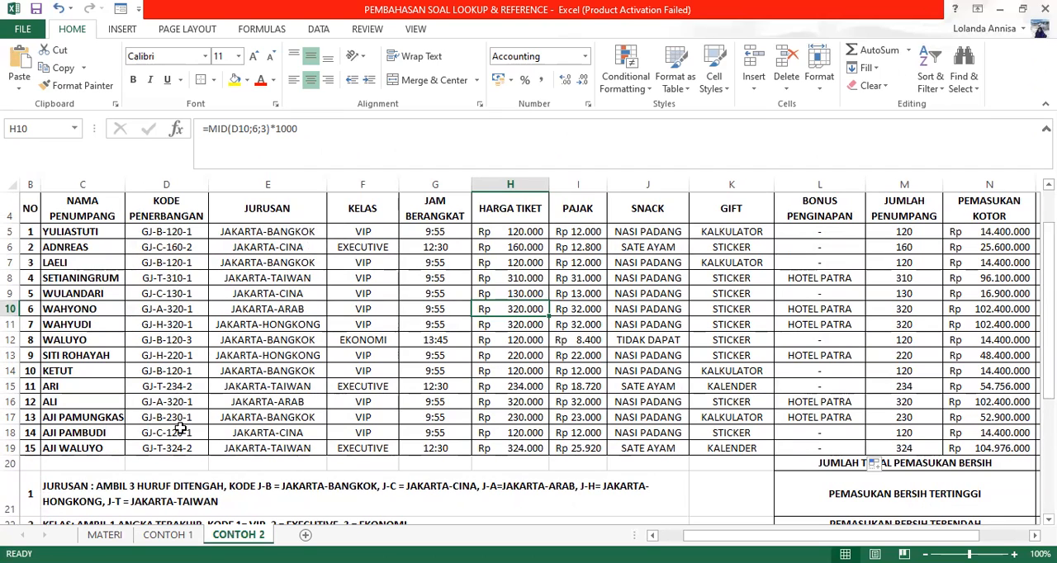
scroll(180, 429, "down", 5)
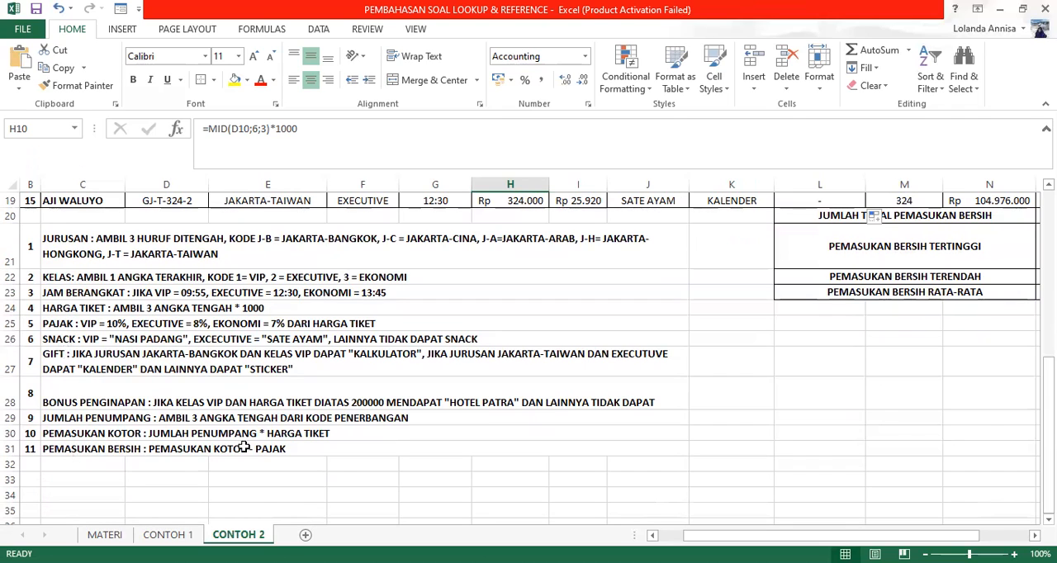
scroll(552, 445, "up", 6)
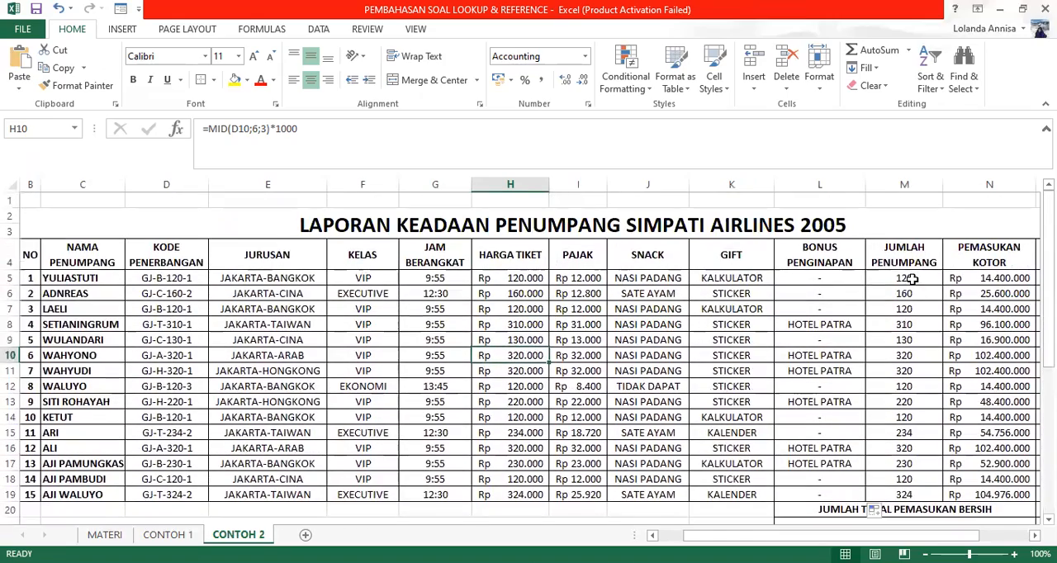
left_click(910, 279)
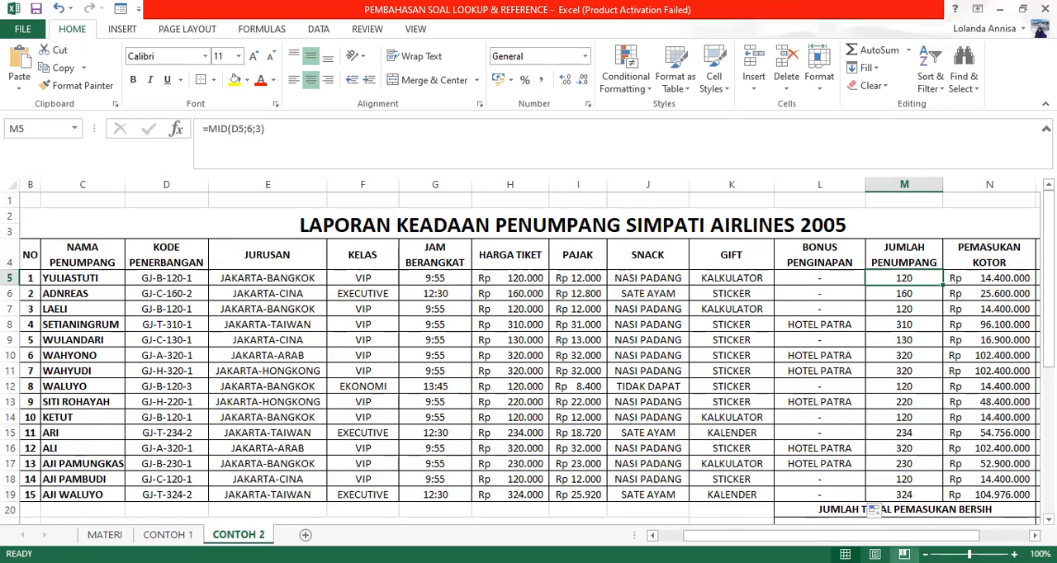
left_click(995, 279)
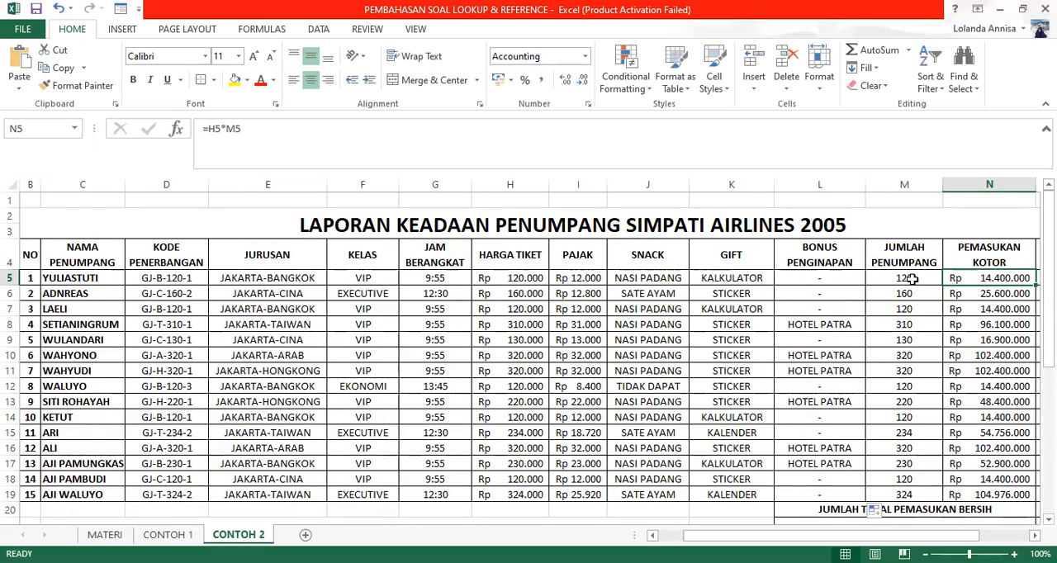
left_click_drag(958, 536, 1007, 535)
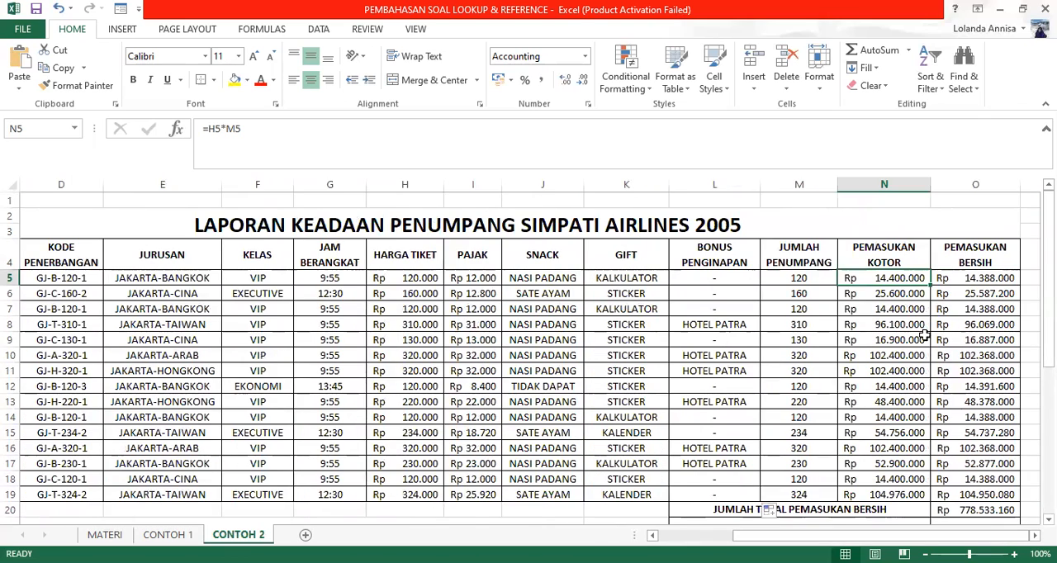
left_click(969, 280)
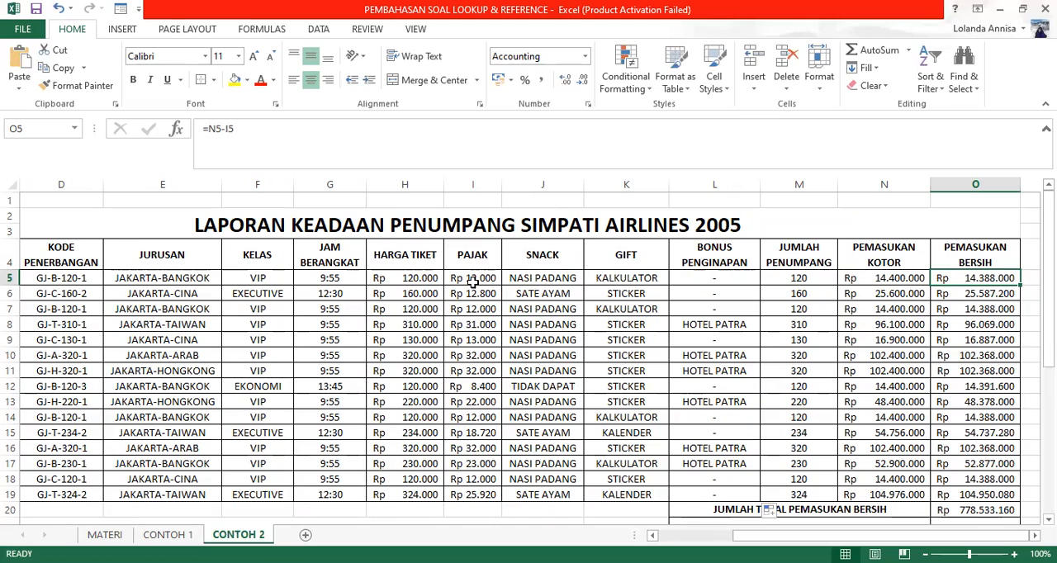
Step: Examine the total, highest, lowest and average PEMASUKAN BERSIH formulas in O20 to O23
scroll(979, 297, "down", 3)
left_click(982, 355)
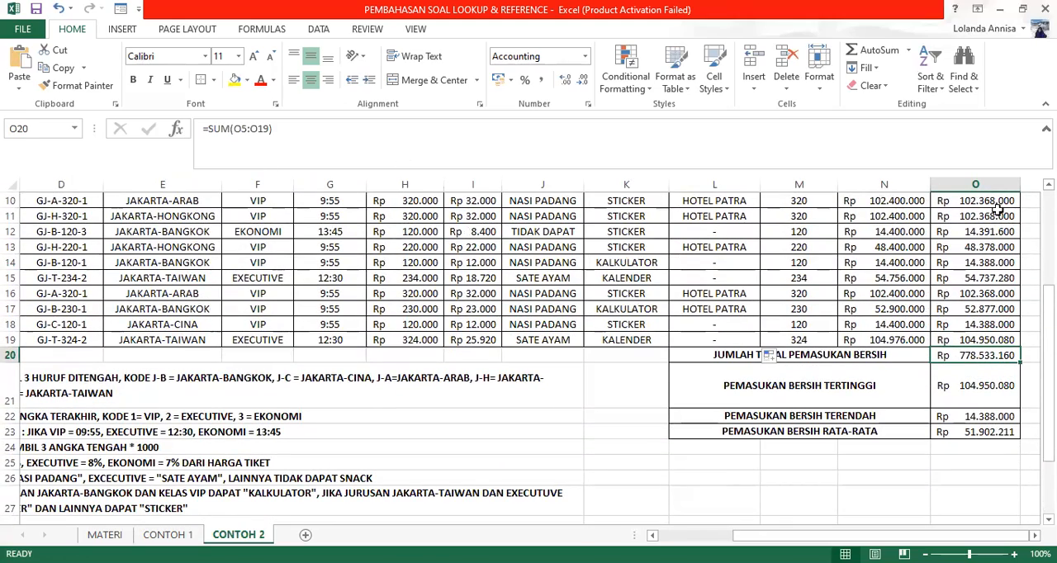
left_click(974, 394)
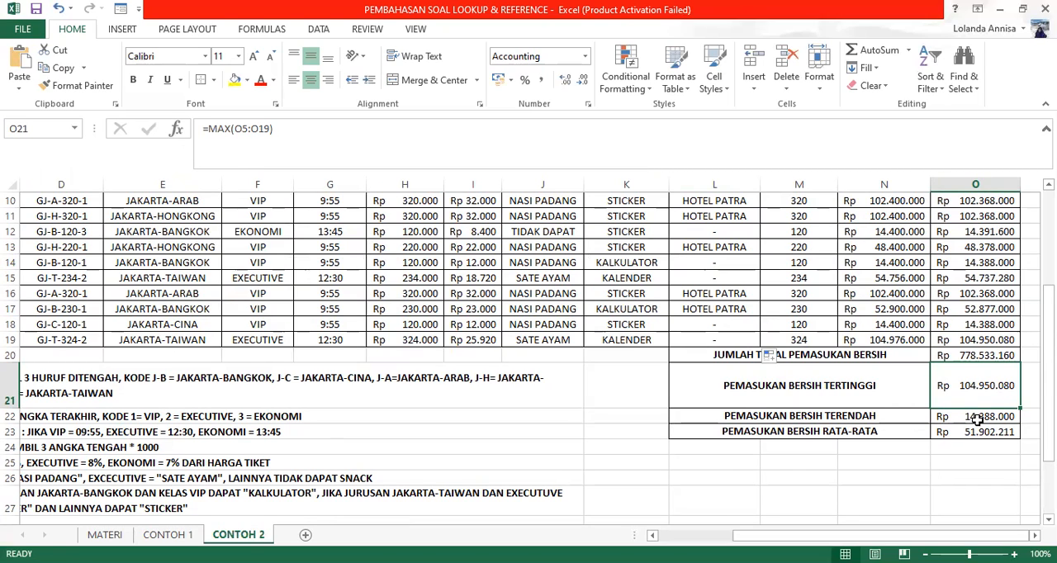
left_click(977, 419)
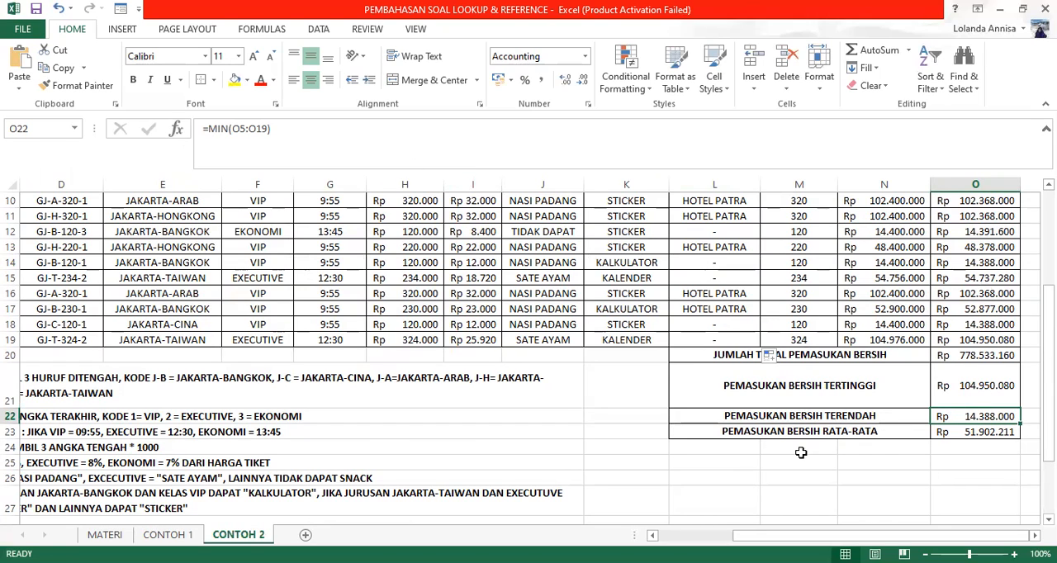
left_click(959, 437)
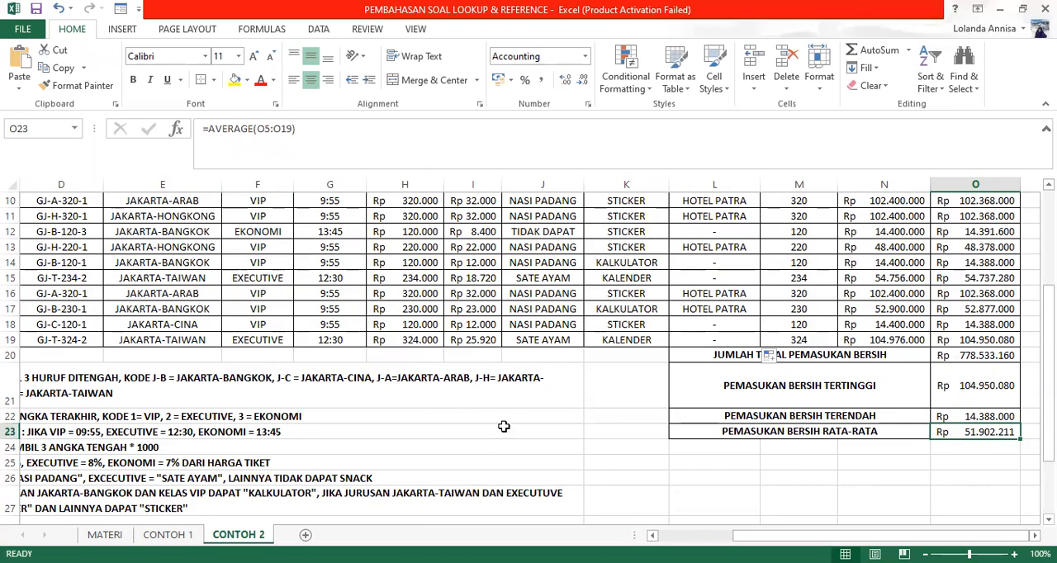
scroll(511, 415, "up", 2)
scroll(512, 415, "up", 1)
scroll(512, 415, "down", 1)
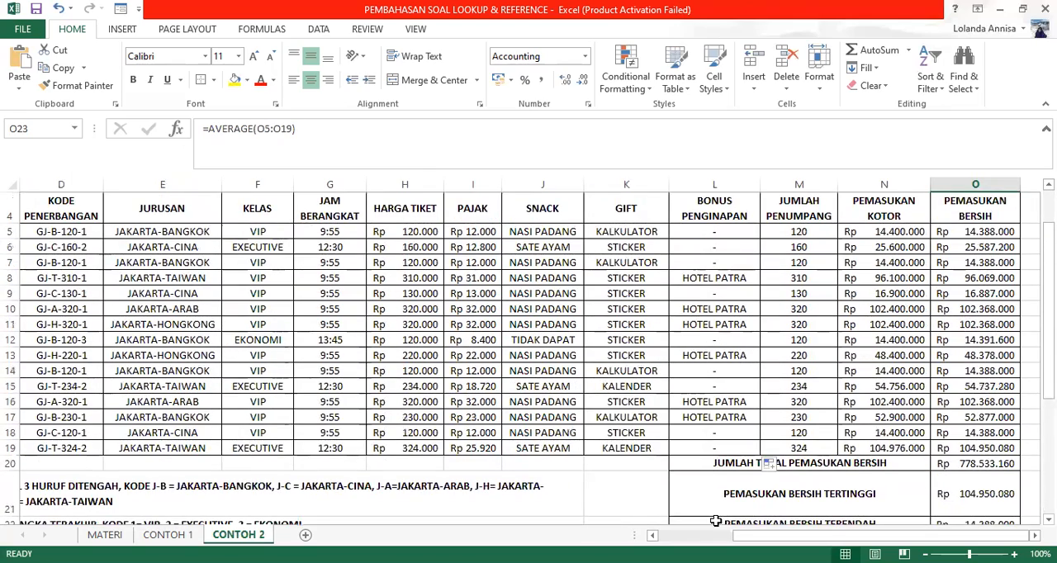
scroll(632, 403, "left", 3)
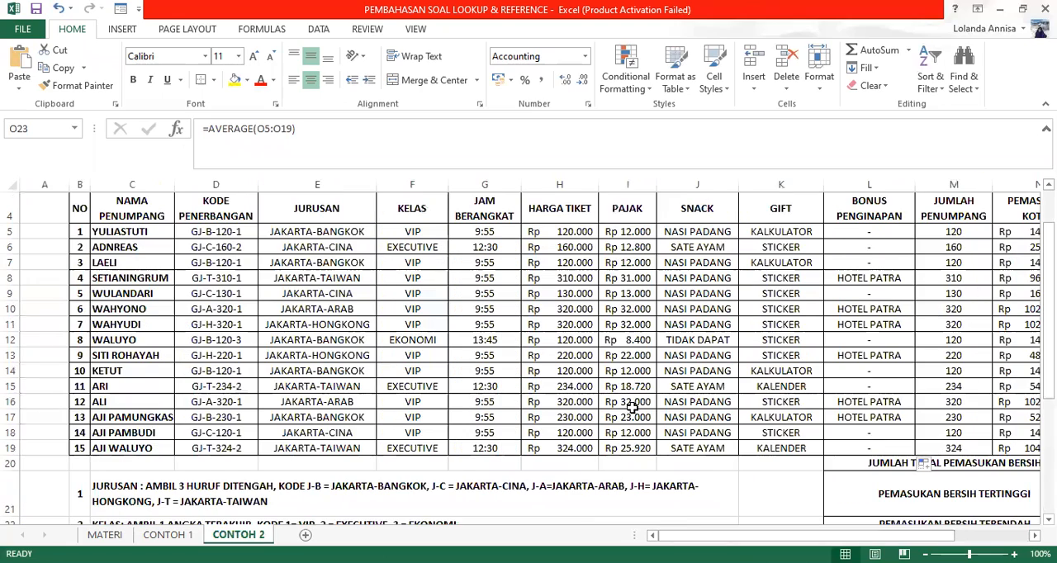
scroll(632, 404, "down", 1)
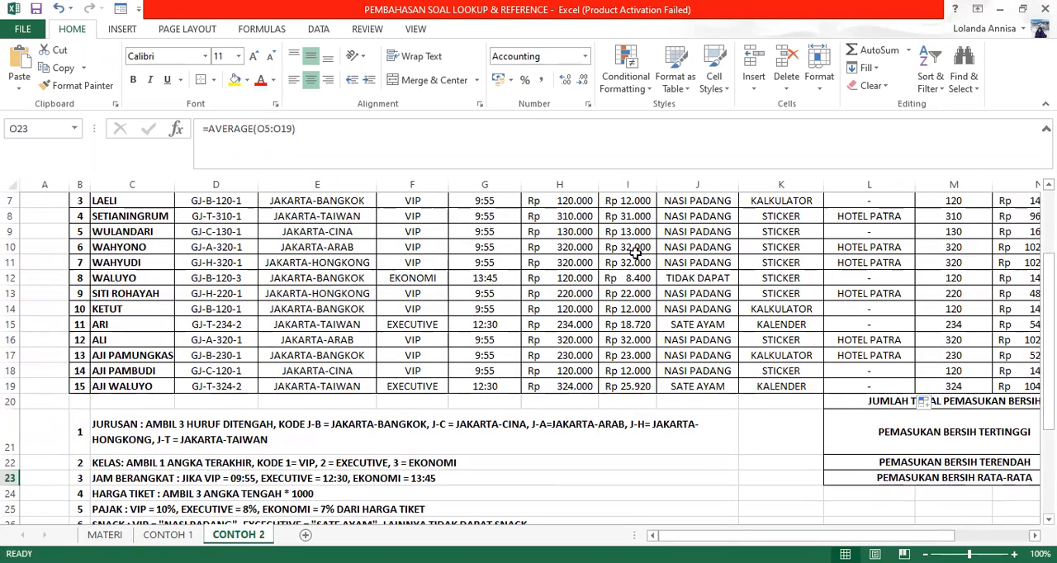